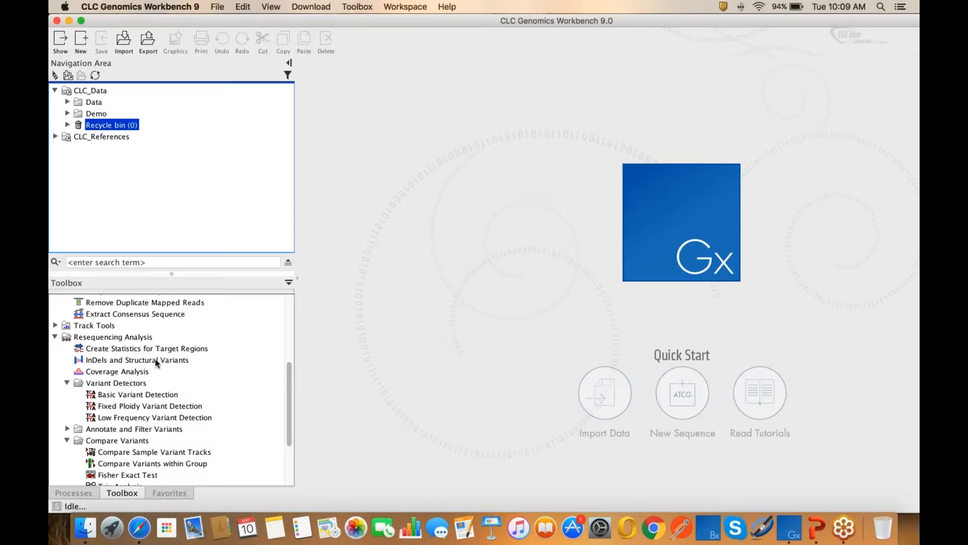
# - Browse the NGS Core Tools, Resequencing Analysis and Transcriptomics Analysis folders and collapse them again
pyautogui.scroll(5, 162, 358)
pyautogui.scroll(1, 163, 358)
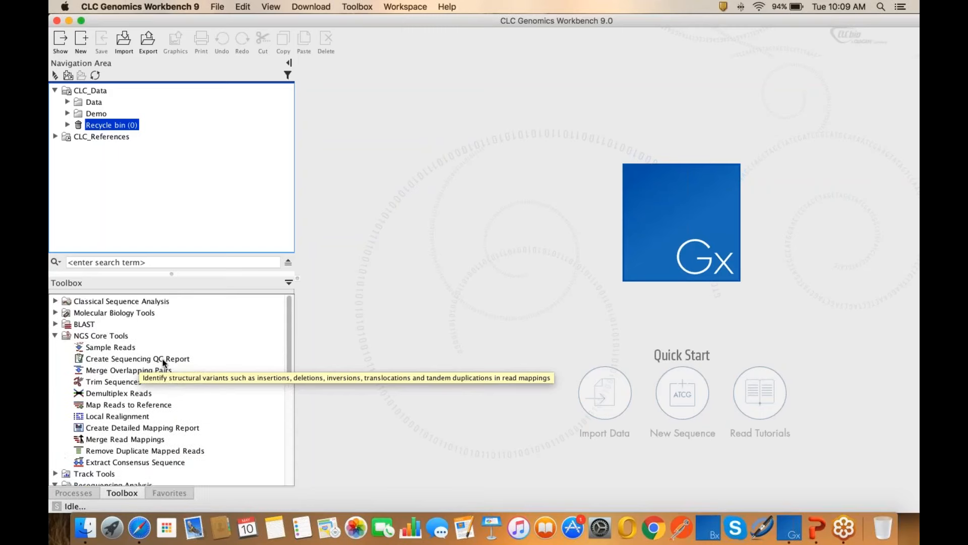
pyautogui.click(55, 336)
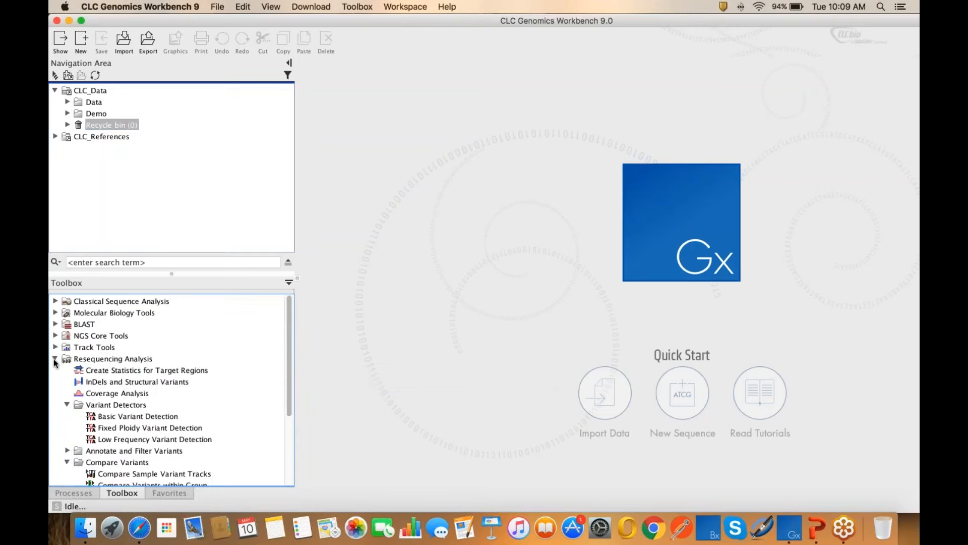
pyautogui.click(55, 358)
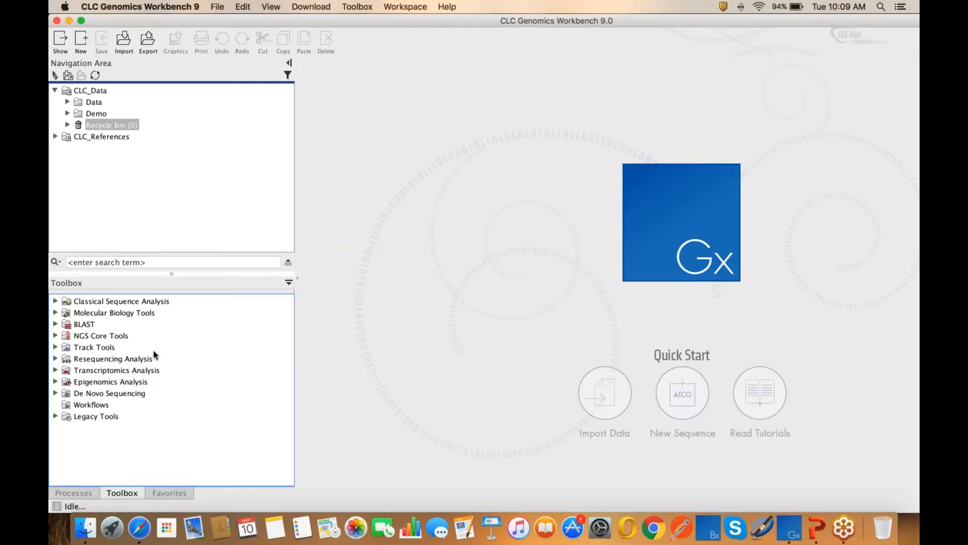
pyautogui.click(54, 337)
pyautogui.click(54, 336)
pyautogui.click(55, 359)
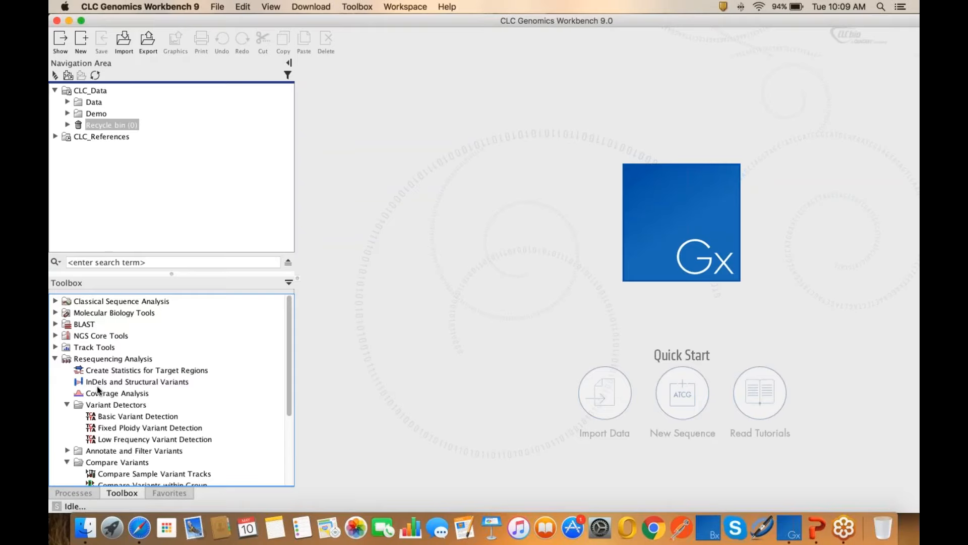
pyautogui.scroll(-4, 97, 386)
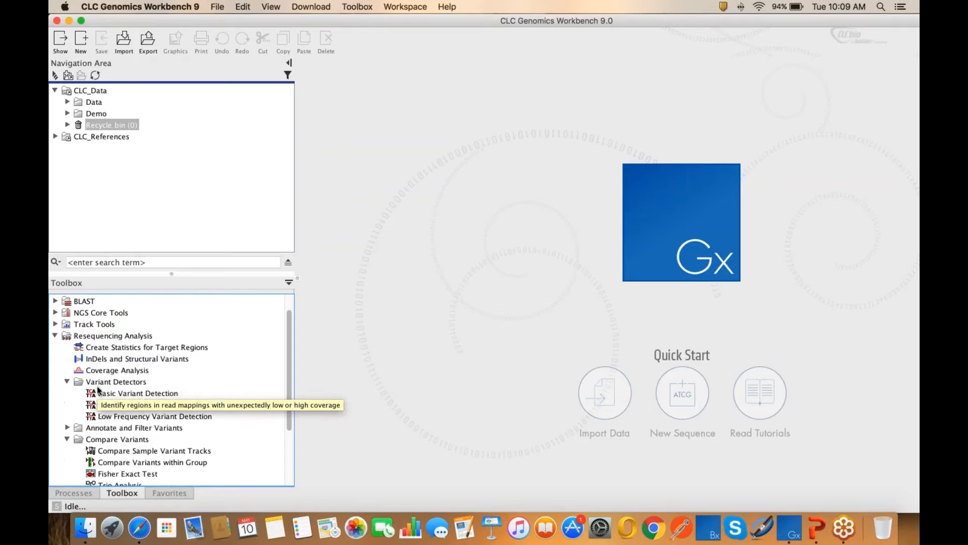
pyautogui.click(55, 313)
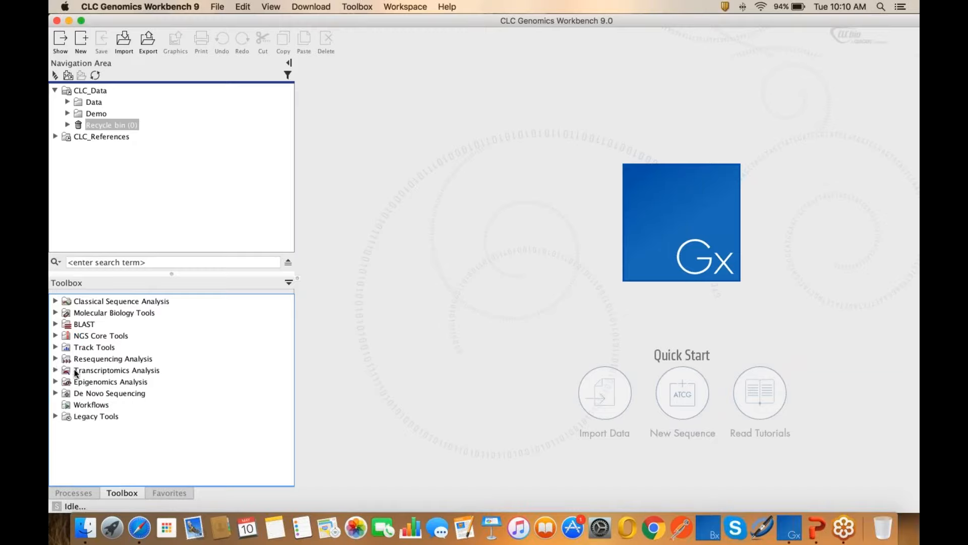
pyautogui.click(56, 371)
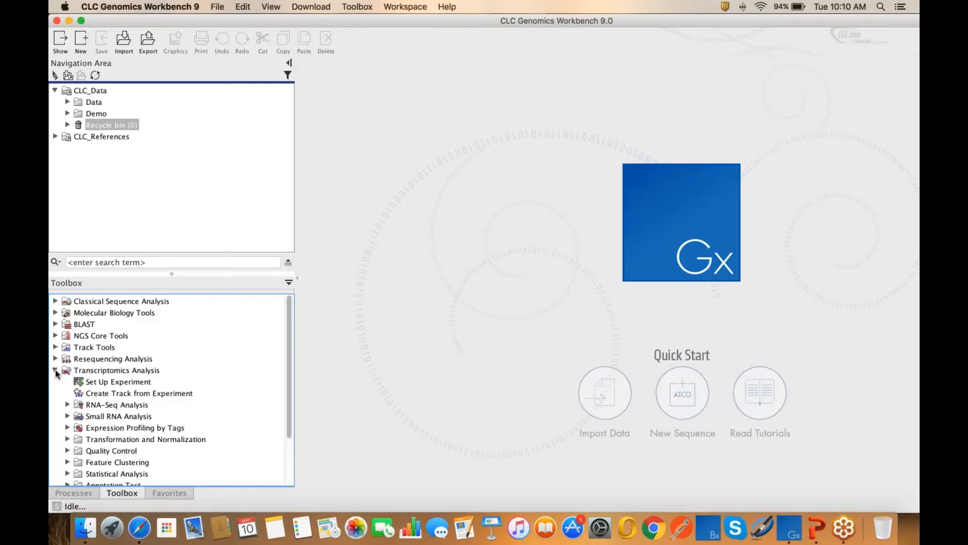
pyautogui.click(55, 370)
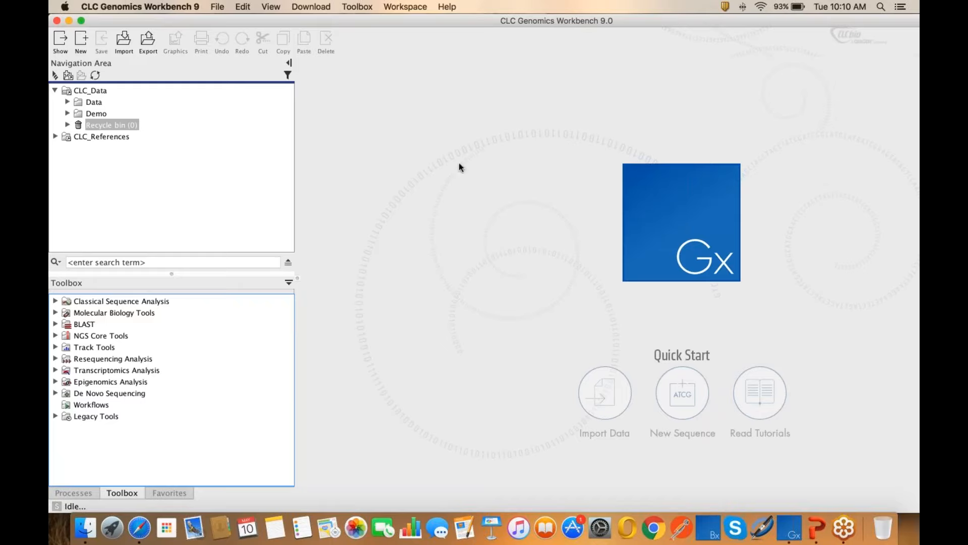
# - Review the organism choices offered for downloading reference genome data and leave the wizard without downloading
pyautogui.click(322, 11)
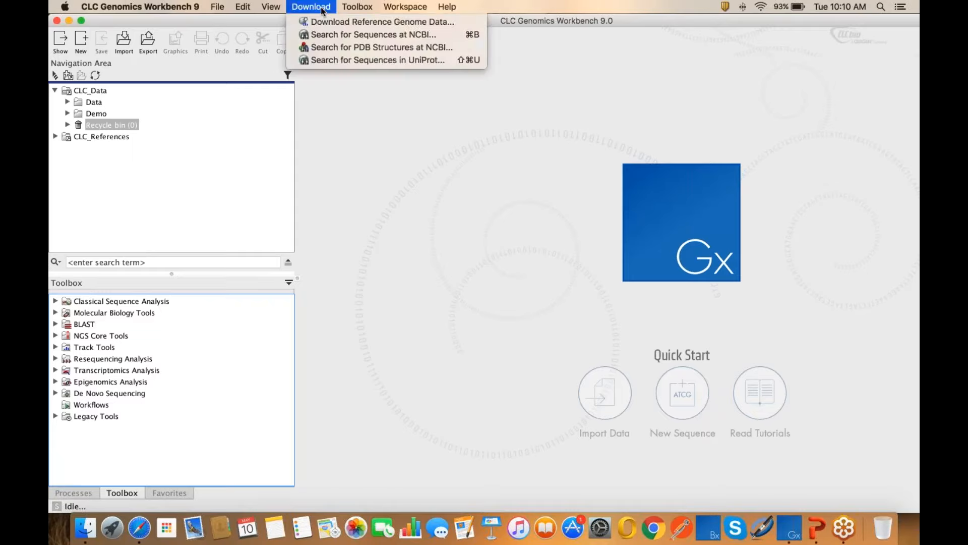
pyautogui.click(353, 22)
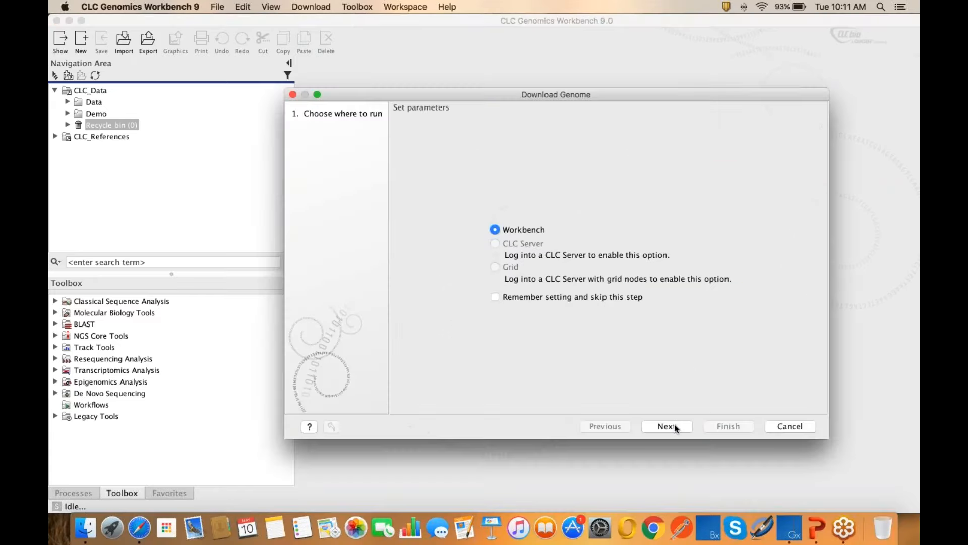
pyautogui.click(666, 427)
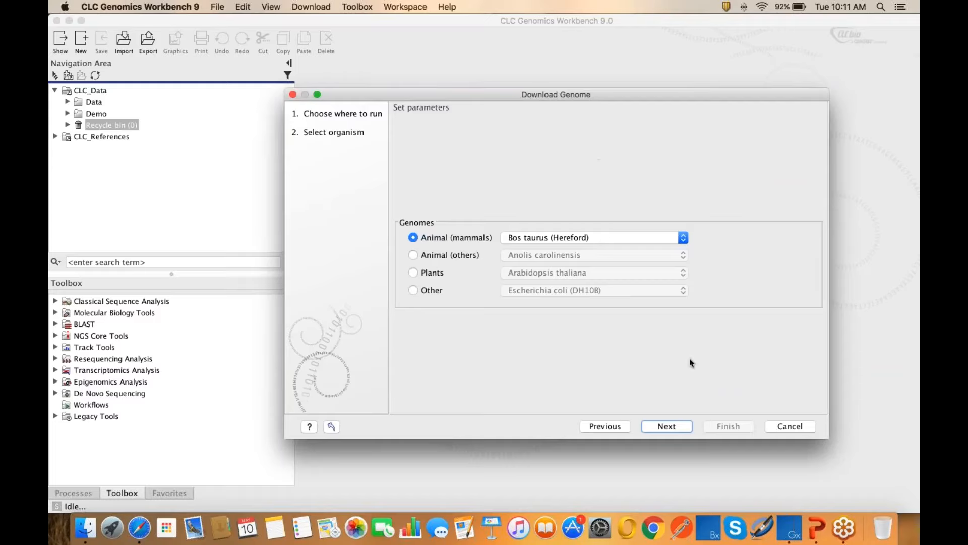
pyautogui.click(784, 425)
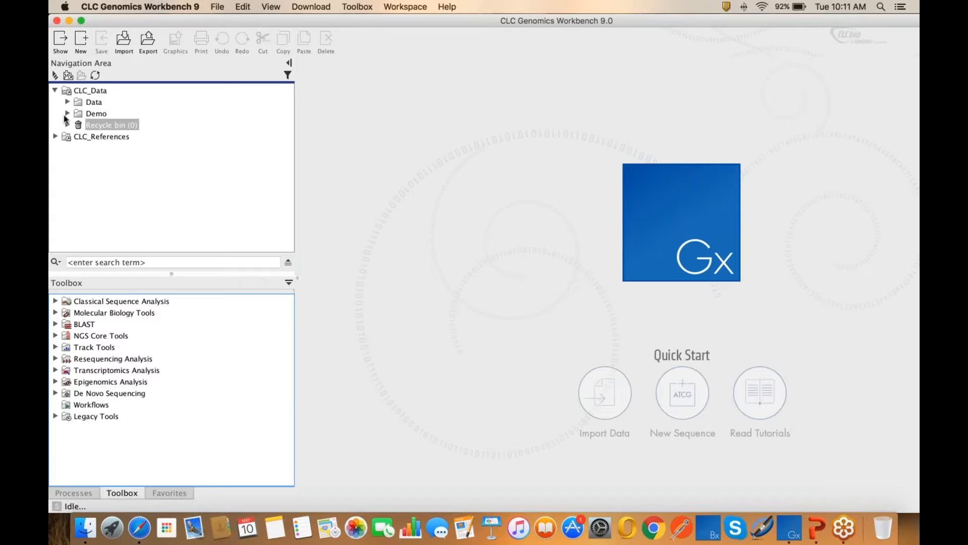
# - Start a track import for the Demo folder, selecting the FASTA file cucumis_sativus_Genome_subset.fa from GFF_Fasta_Files
pyautogui.click(91, 115)
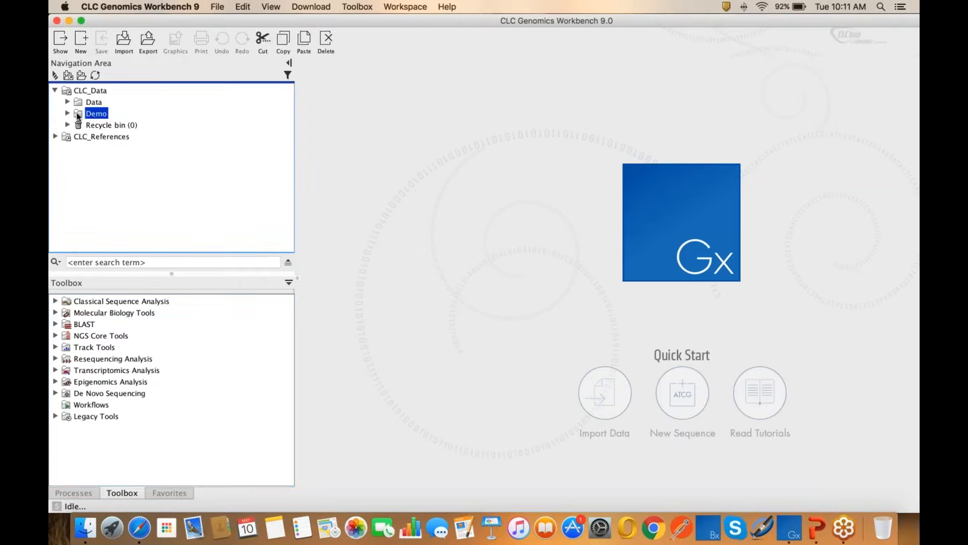
pyautogui.click(126, 45)
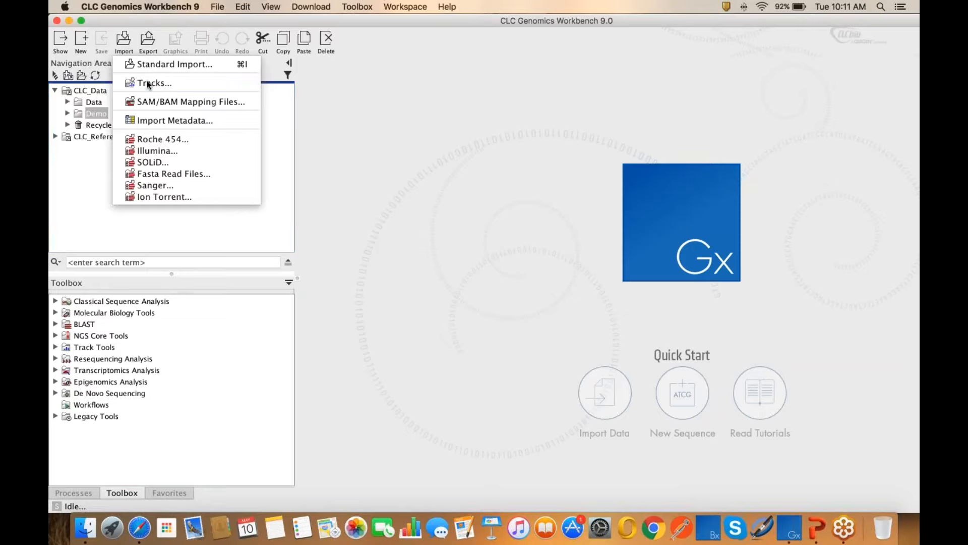
pyautogui.click(147, 83)
pyautogui.click(659, 422)
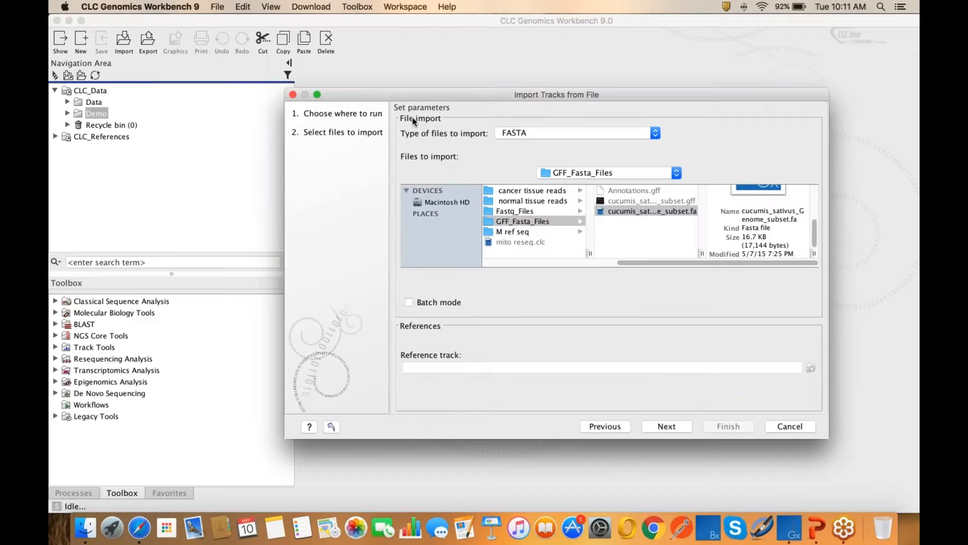
pyautogui.click(637, 211)
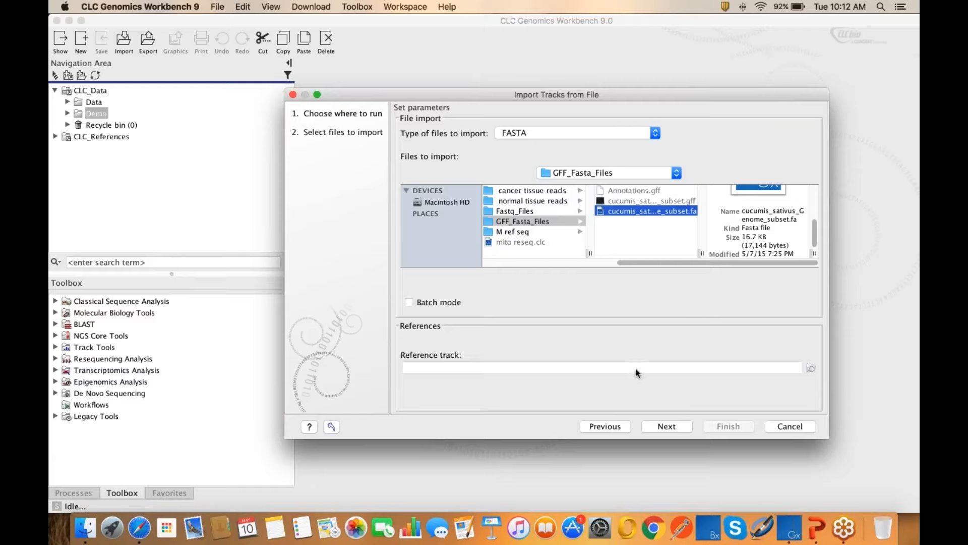
pyautogui.click(666, 426)
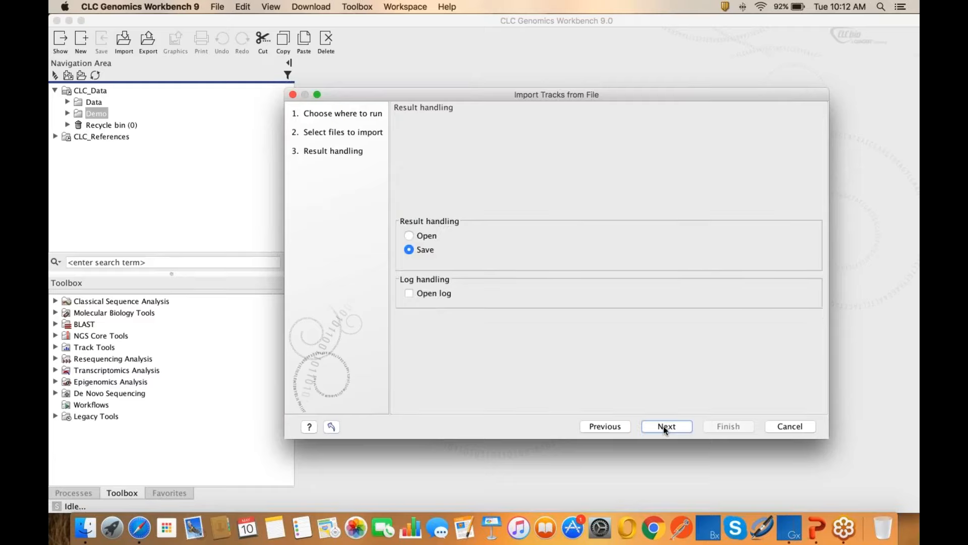
# - Save the imported genome track in the Reference folder under Demo and finish the import
pyautogui.click(664, 427)
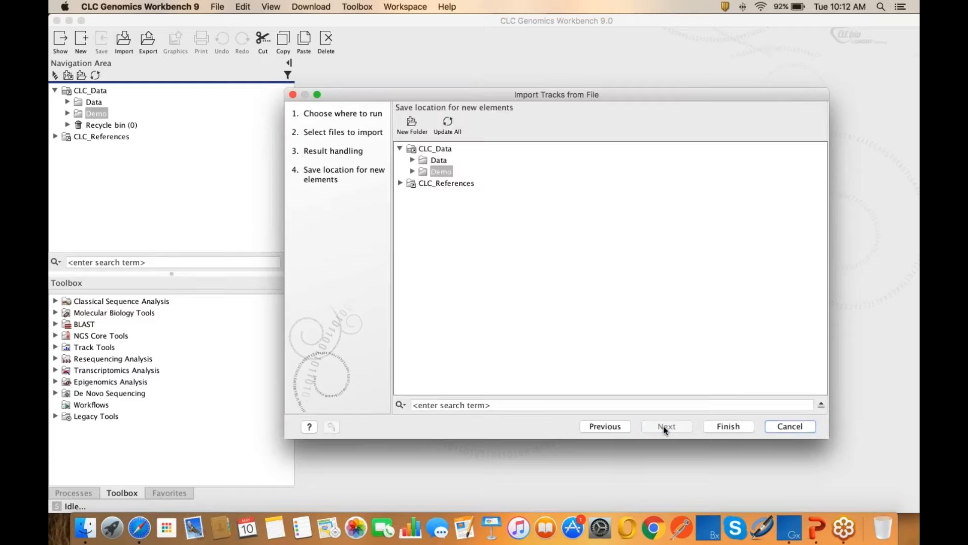
pyautogui.doubleClick(441, 171)
pyautogui.click(460, 194)
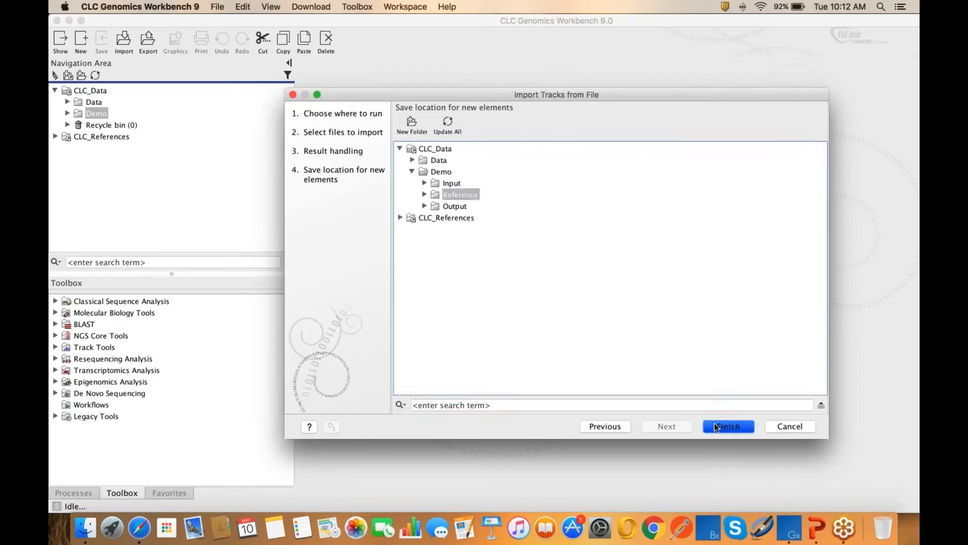
pyautogui.click(726, 426)
# - Check the genome tracks in the Demo Reference folder, then collapse the Demo folder
pyautogui.click(66, 114)
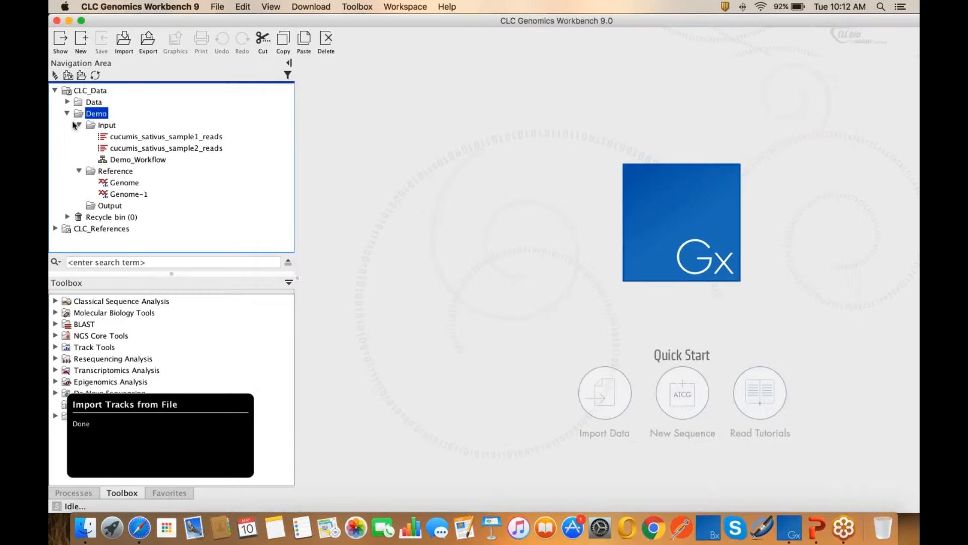
pyautogui.click(123, 183)
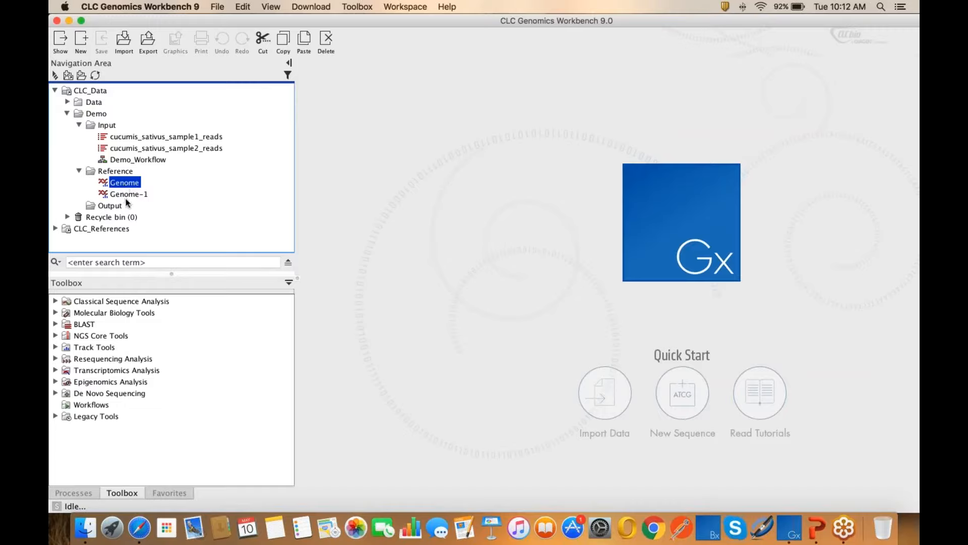
pyautogui.click(131, 194)
pyautogui.click(121, 182)
pyautogui.click(79, 171)
pyautogui.click(68, 113)
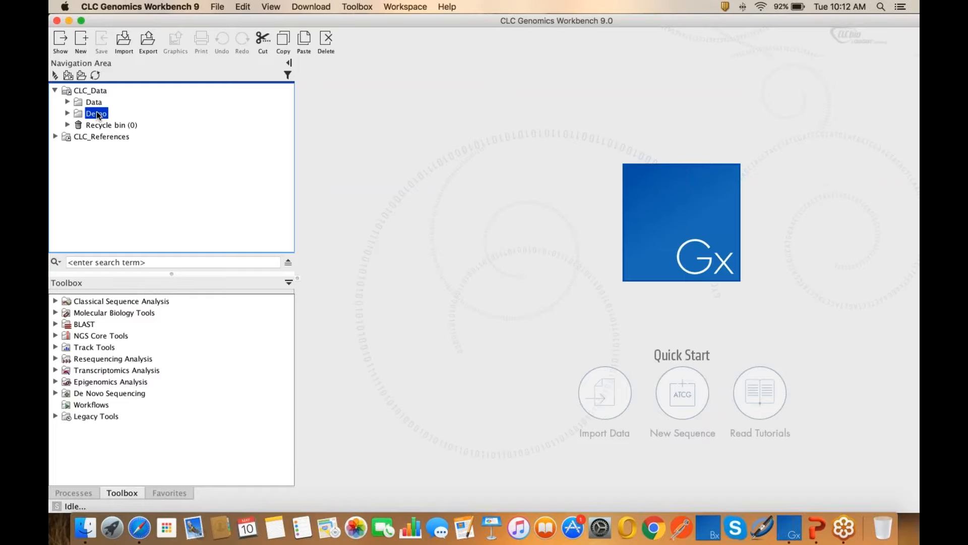
# - Start another track import with file type GFF/GTF/GVF, selecting the file cucumis_sativus_annotations_subset.gff
pyautogui.click(126, 50)
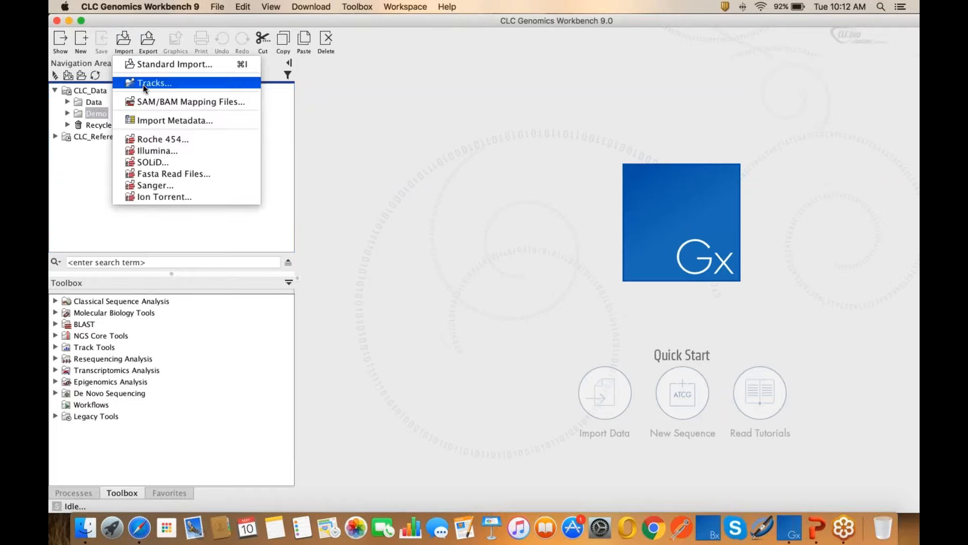
pyautogui.click(144, 83)
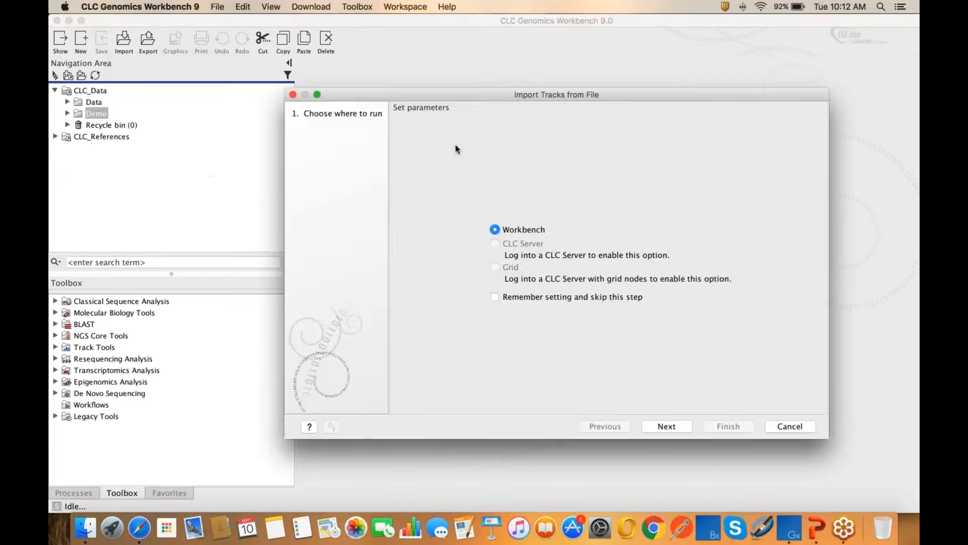
pyautogui.click(654, 426)
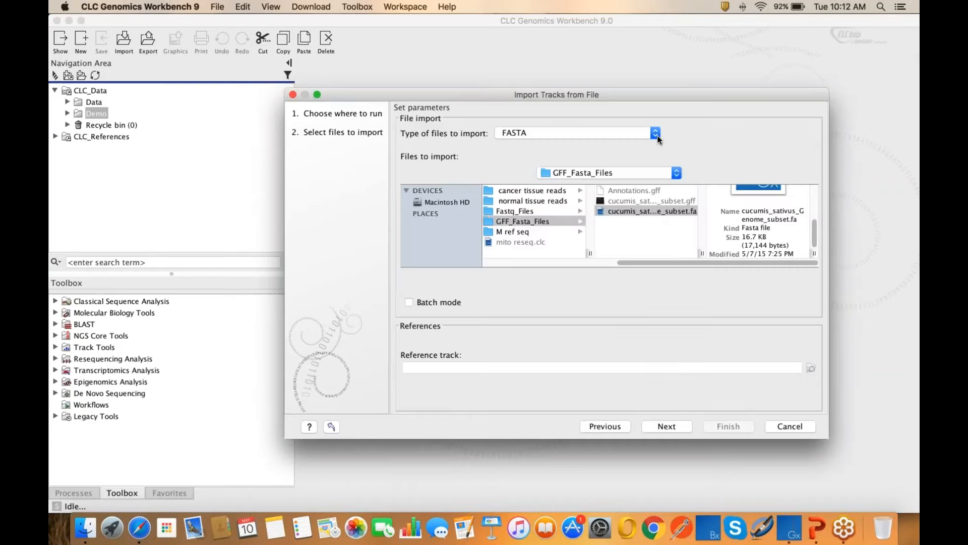
pyautogui.click(656, 134)
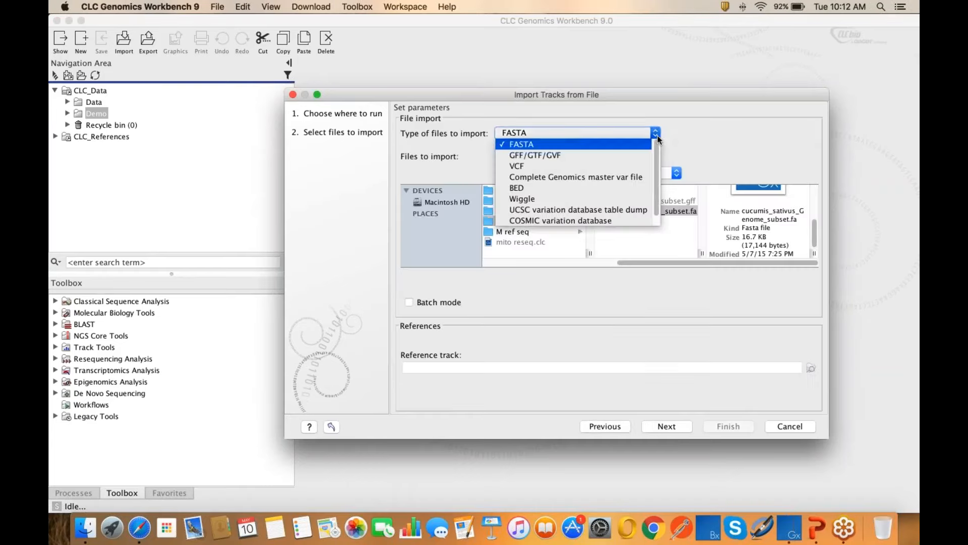
pyautogui.click(634, 155)
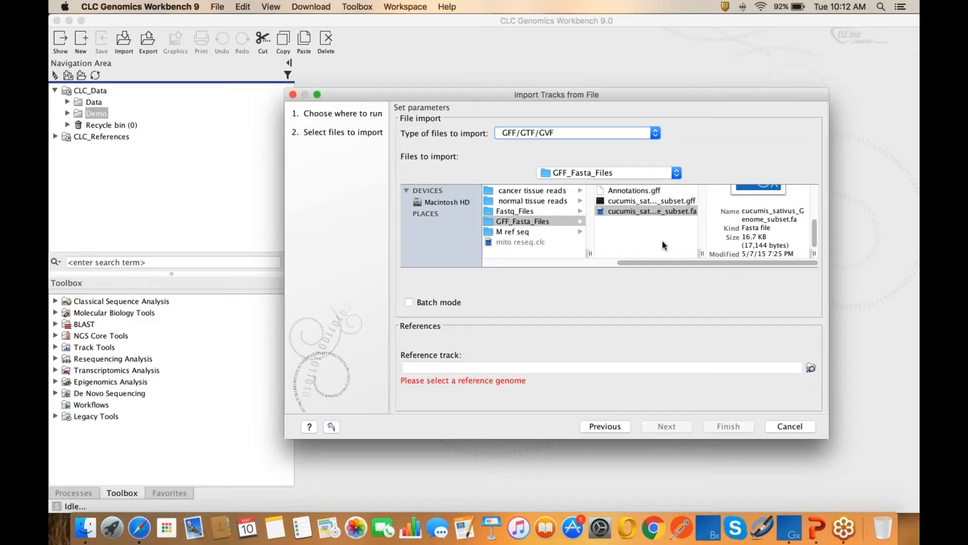
pyautogui.click(665, 201)
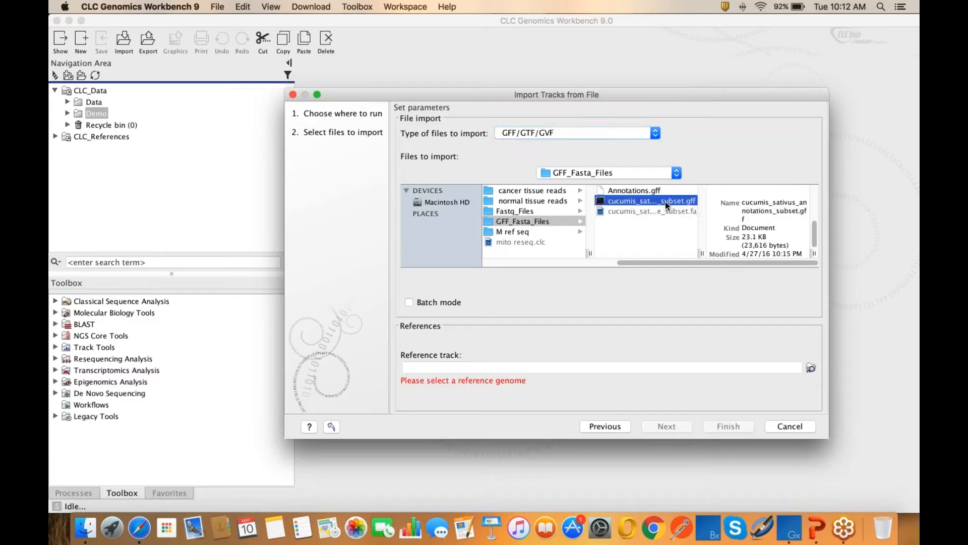
# - Set the Genome track from the Demo Reference folder as the reference track for the annotation import
pyautogui.click(810, 369)
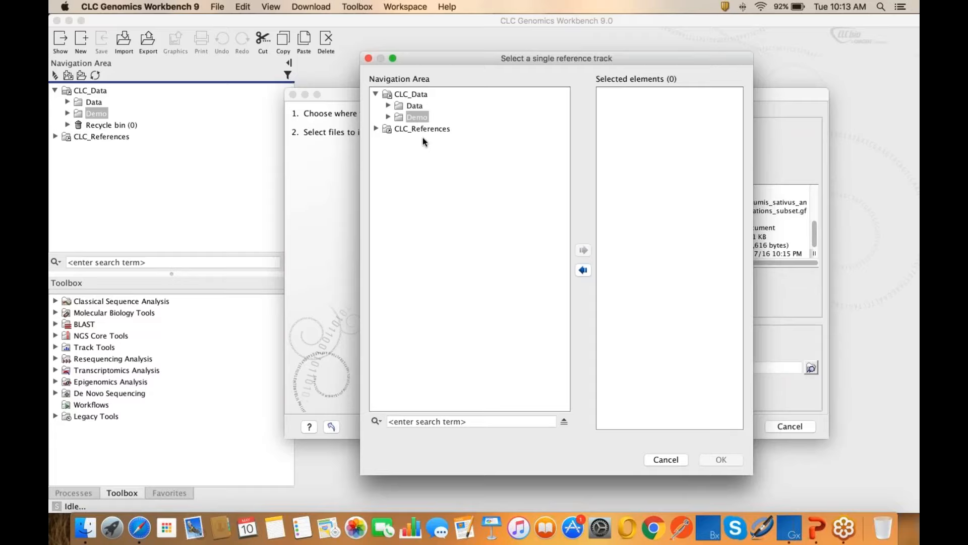
pyautogui.doubleClick(411, 118)
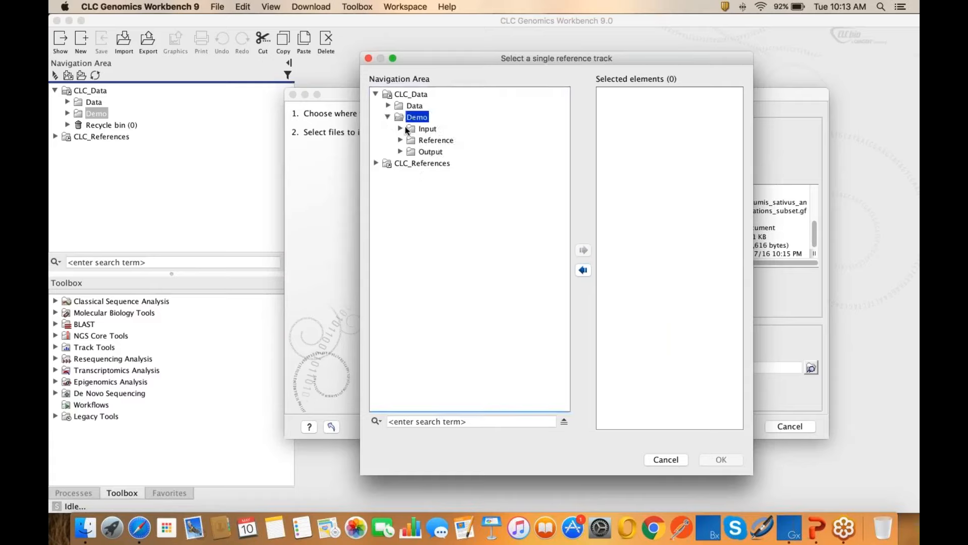
pyautogui.click(401, 140)
pyautogui.click(445, 152)
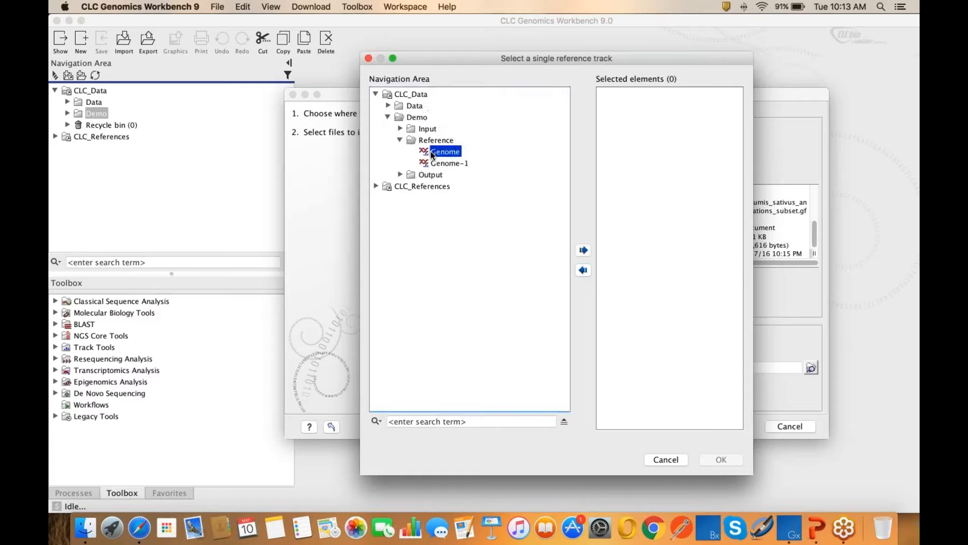
pyautogui.click(584, 250)
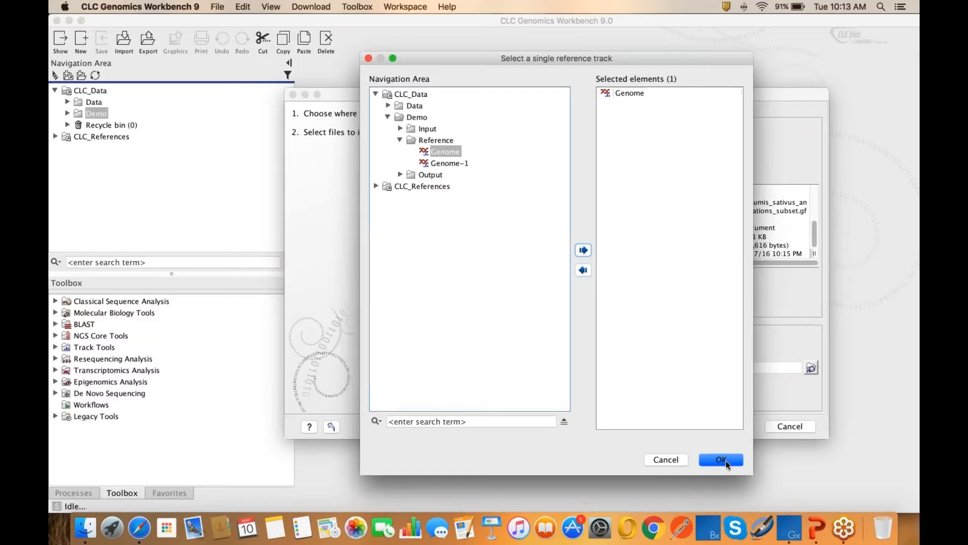
pyautogui.click(725, 461)
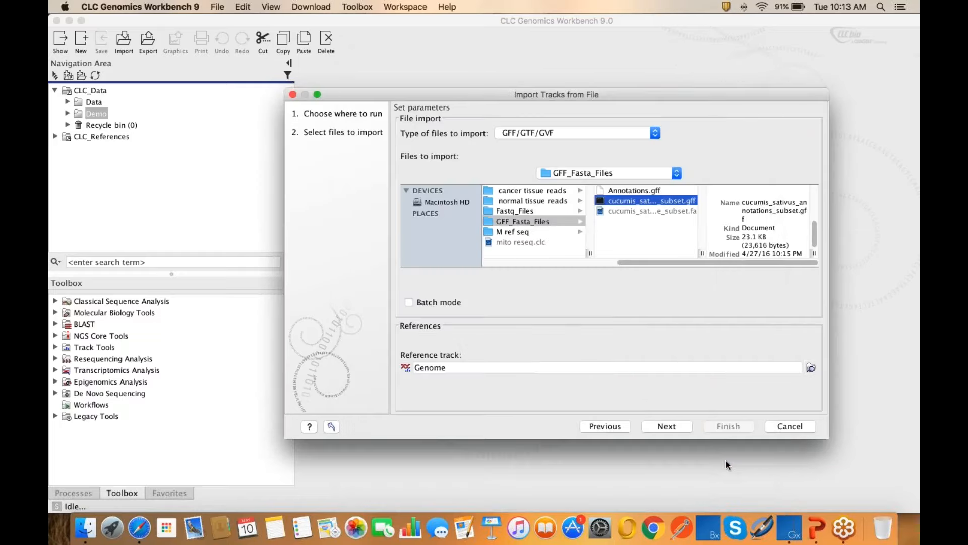
# - Save the imported annotation tracks in the Reference folder under Demo and finish the import
pyautogui.click(667, 427)
pyautogui.click(667, 427)
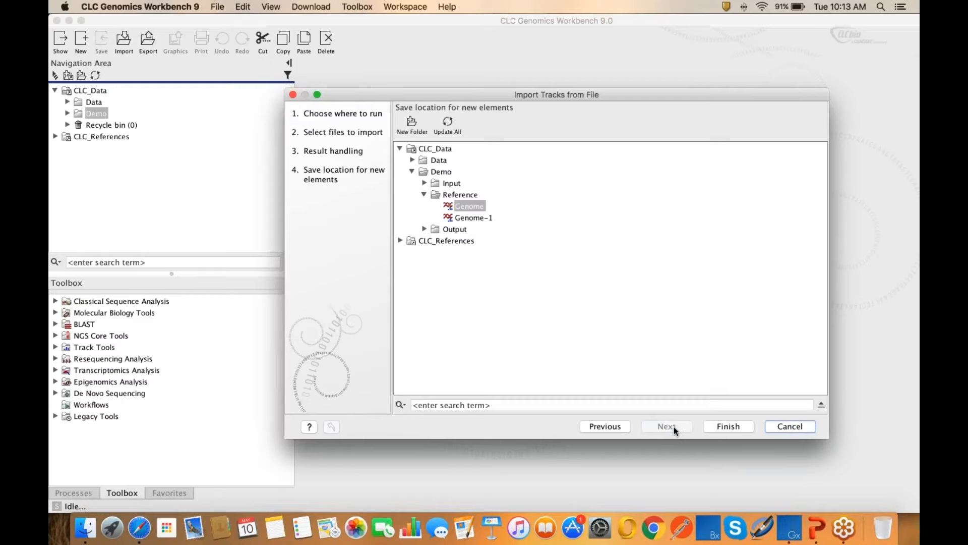
pyautogui.click(462, 203)
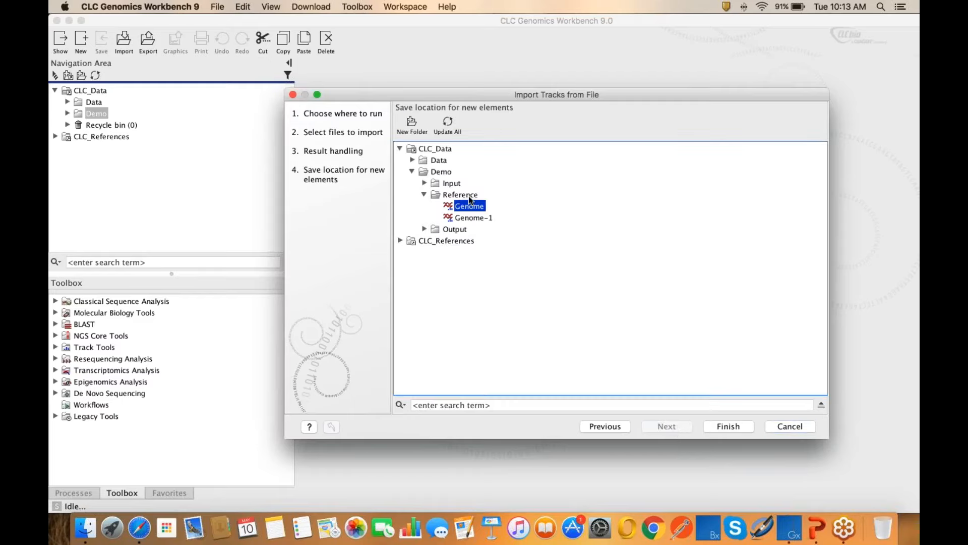
pyautogui.click(726, 426)
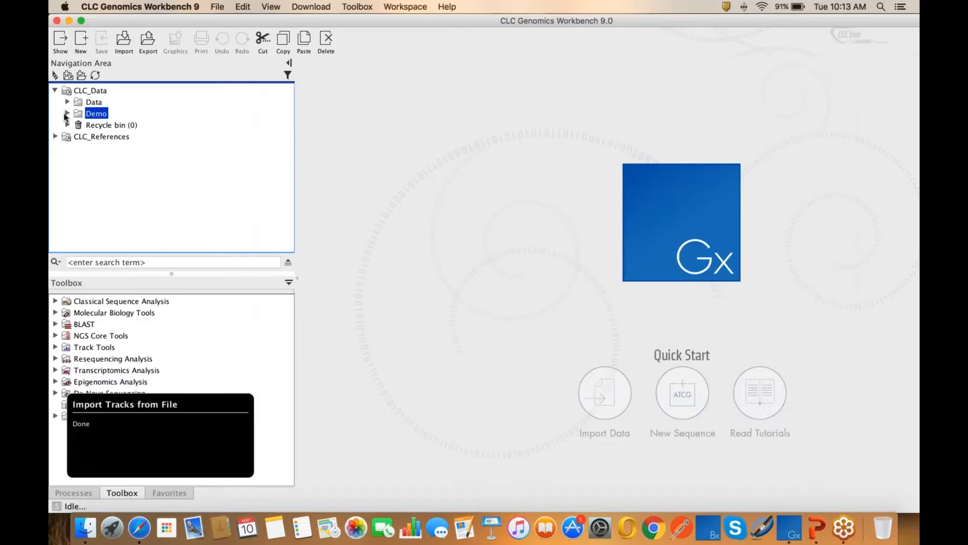
# - Check the CDS, Gene, tRNA and rRNA annotation tracks in the Demo Reference folder, then collapse the Reference and Input folders
pyautogui.click(66, 113)
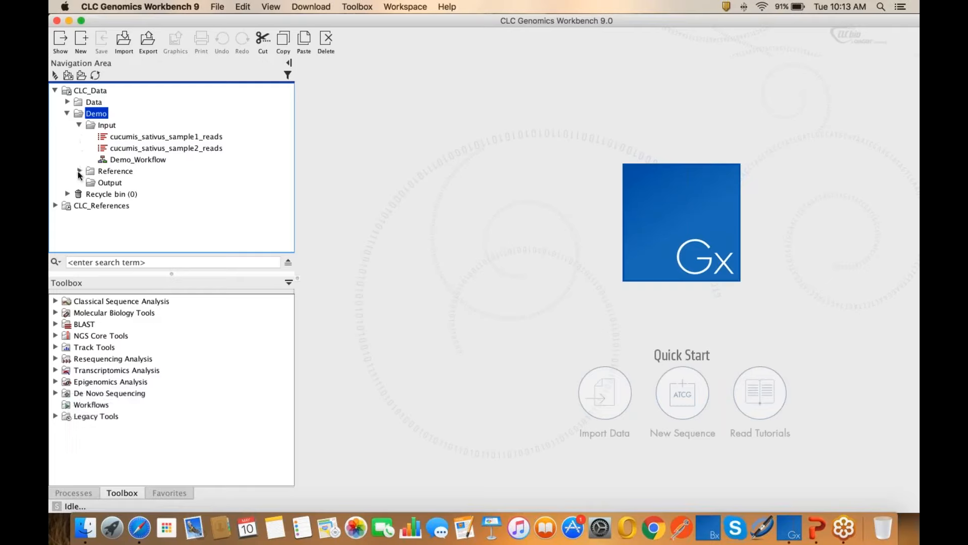
pyautogui.click(79, 171)
pyautogui.scroll(-2, 169, 187)
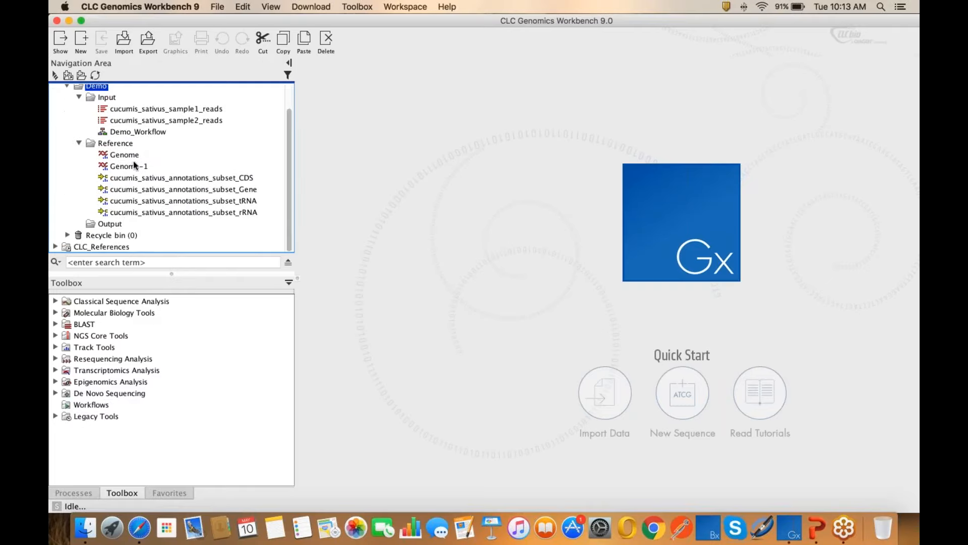
pyautogui.click(175, 188)
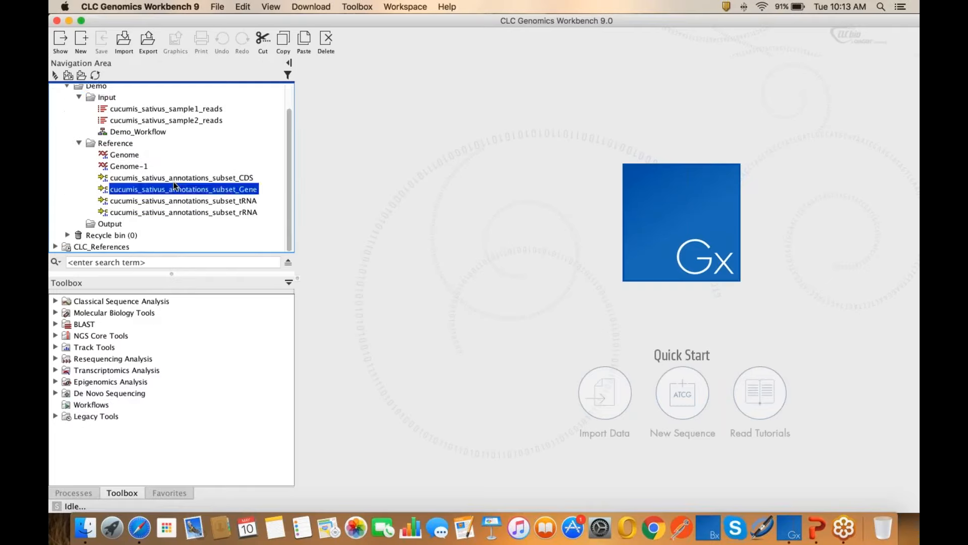
pyautogui.click(198, 179)
pyautogui.click(225, 202)
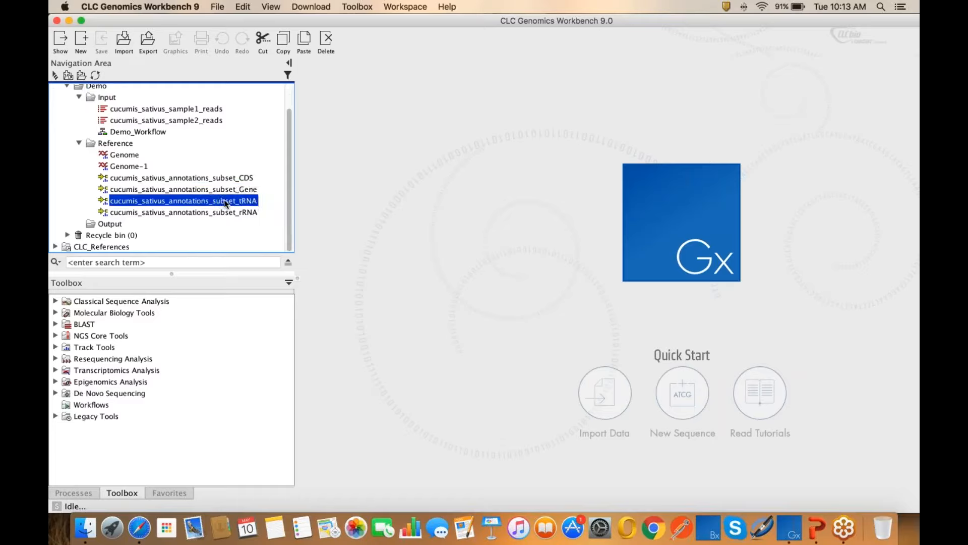
pyautogui.click(227, 213)
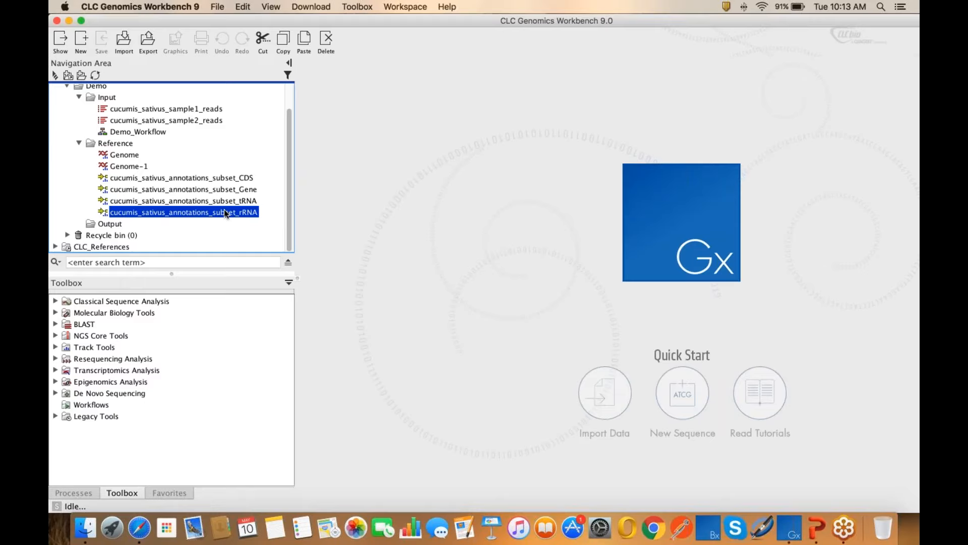
pyautogui.click(149, 178)
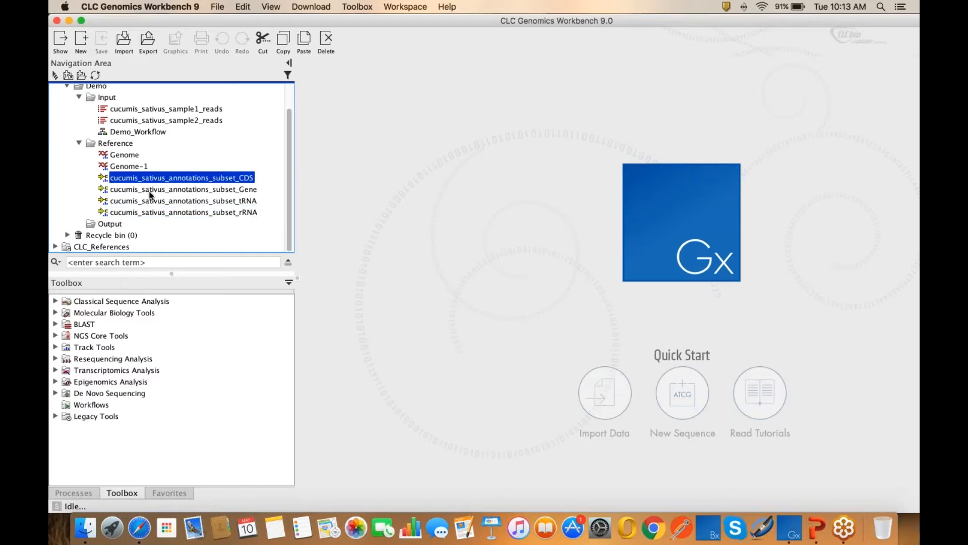
pyautogui.click(151, 212)
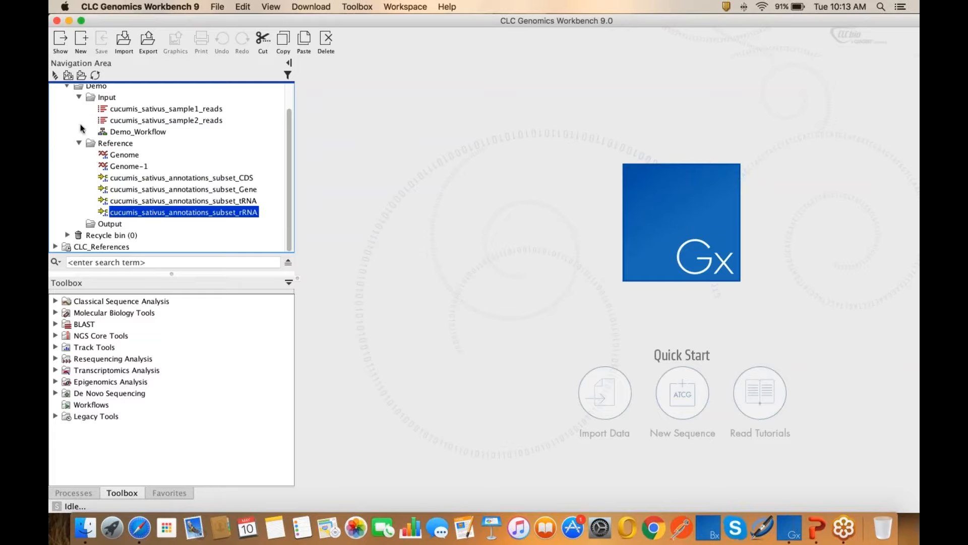
pyautogui.click(79, 144)
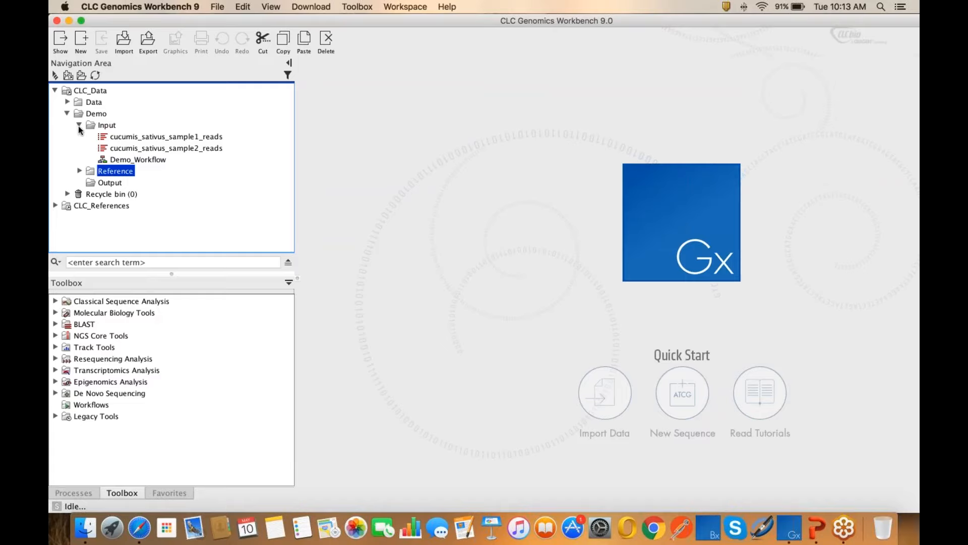
pyautogui.click(79, 125)
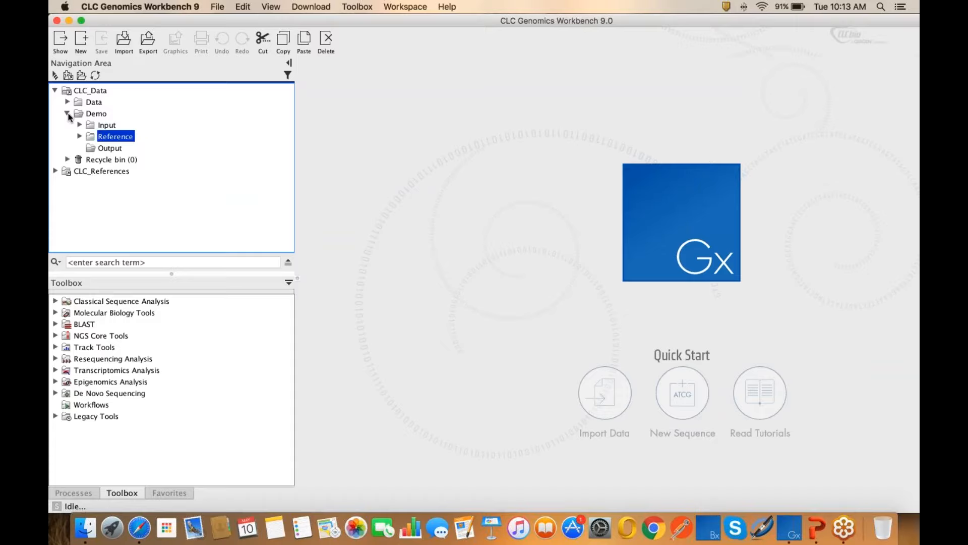
# - Start an Illumina import on the Workbench, selecting both paired fastq.gz read files in the Fastq_Files folder
pyautogui.click(94, 115)
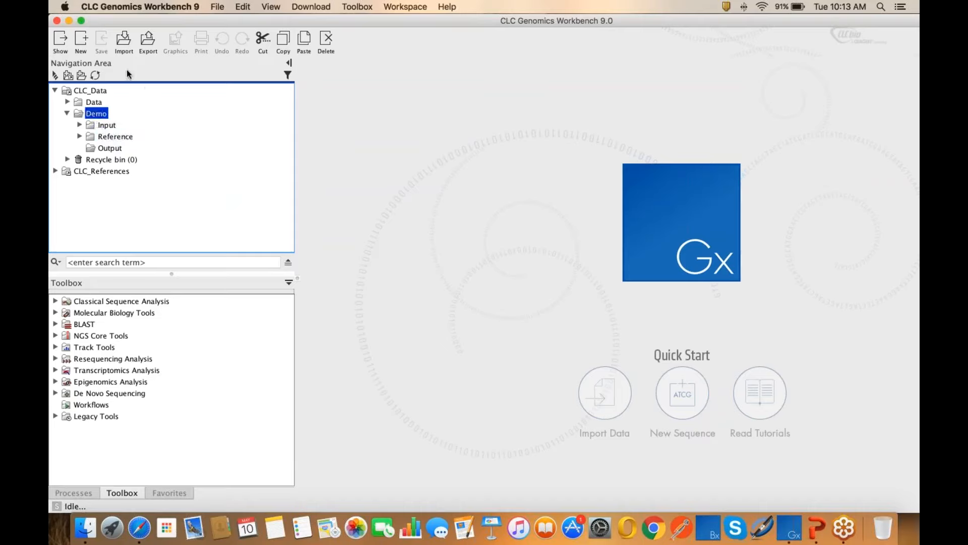
pyautogui.click(124, 45)
pyautogui.click(125, 51)
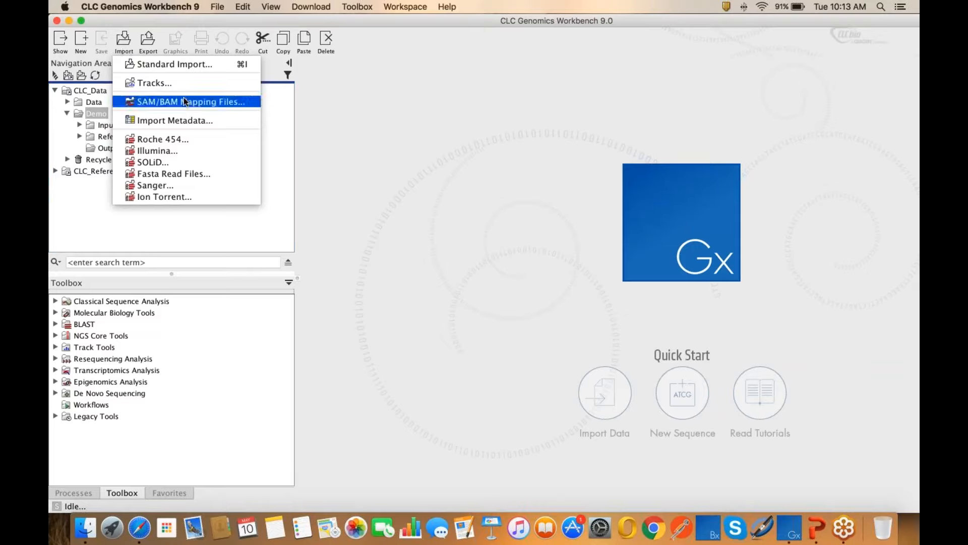
pyautogui.click(165, 152)
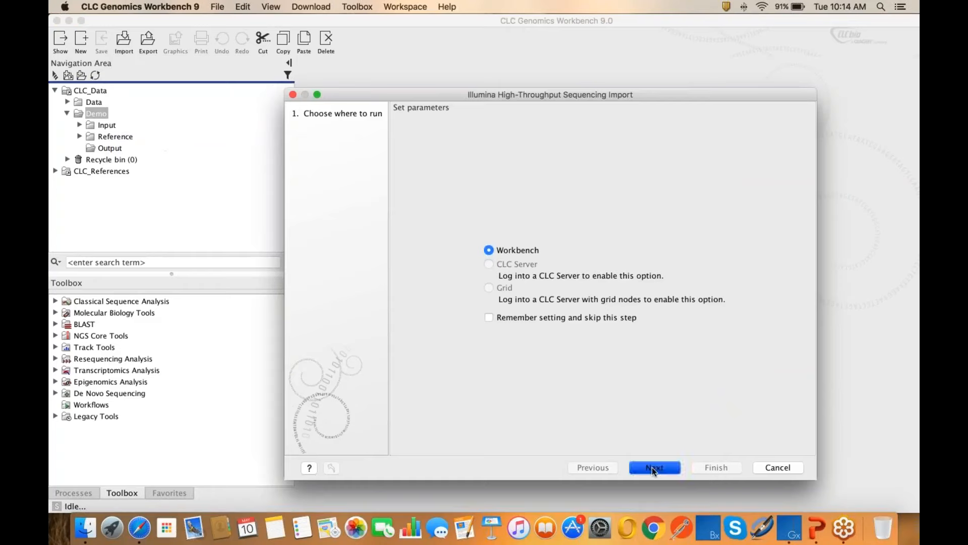
pyautogui.click(652, 467)
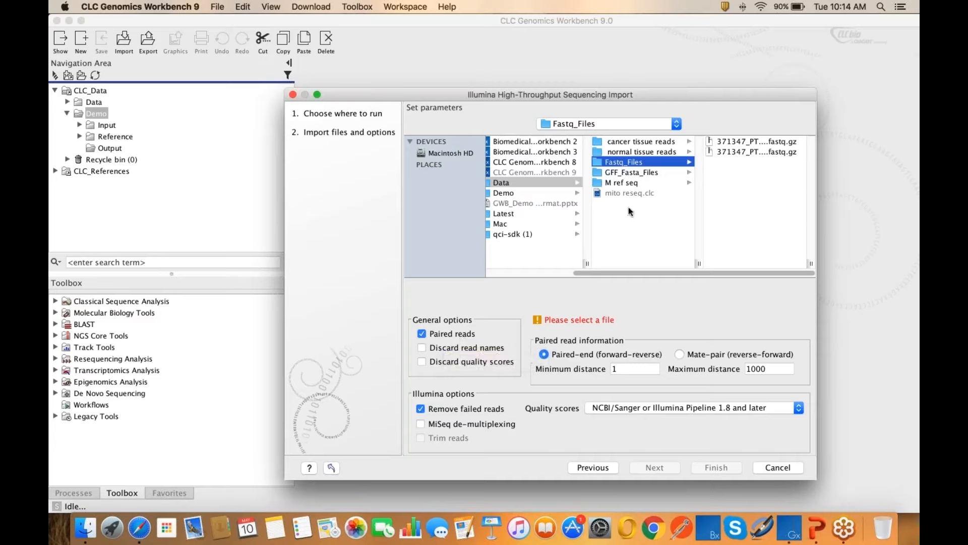
pyautogui.click(741, 141)
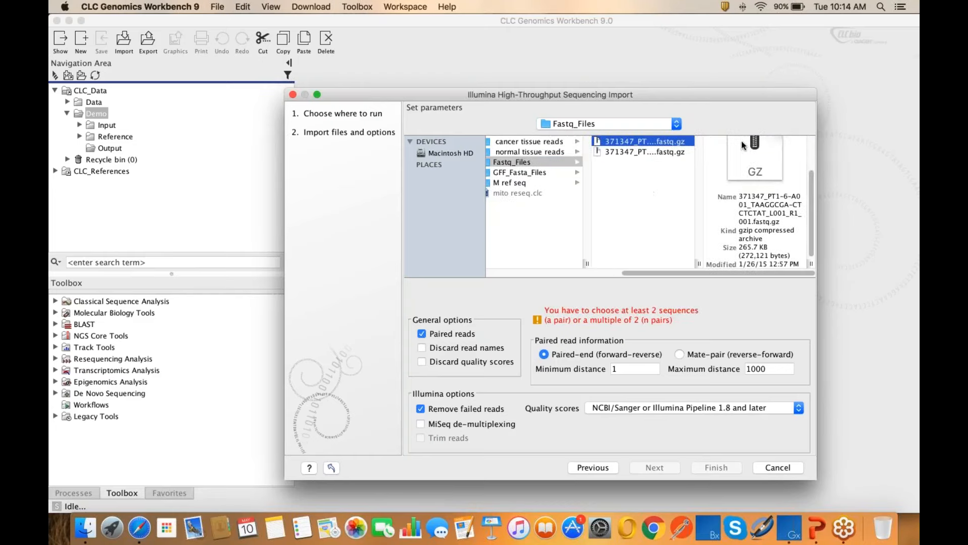
pyautogui.keyDown('shift'); pyautogui.click(655, 153); pyautogui.keyUp('shift')
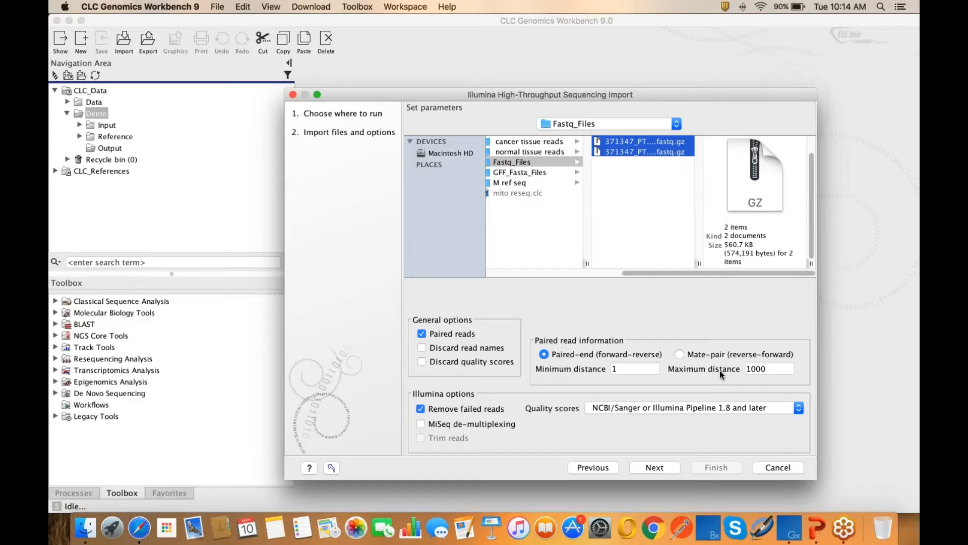
# - Save the imported Illumina reads in the Input folder under Demo and finish the import
pyautogui.click(643, 464)
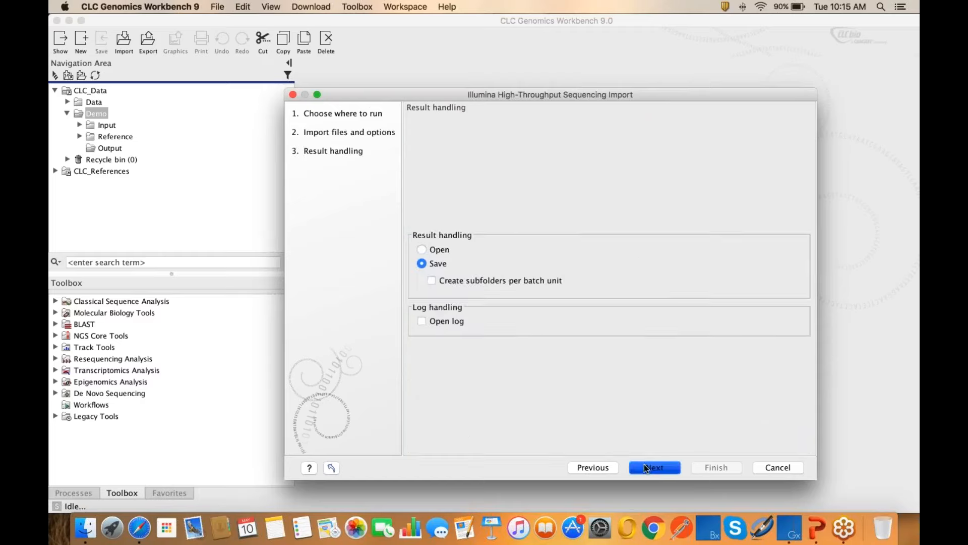
pyautogui.click(645, 467)
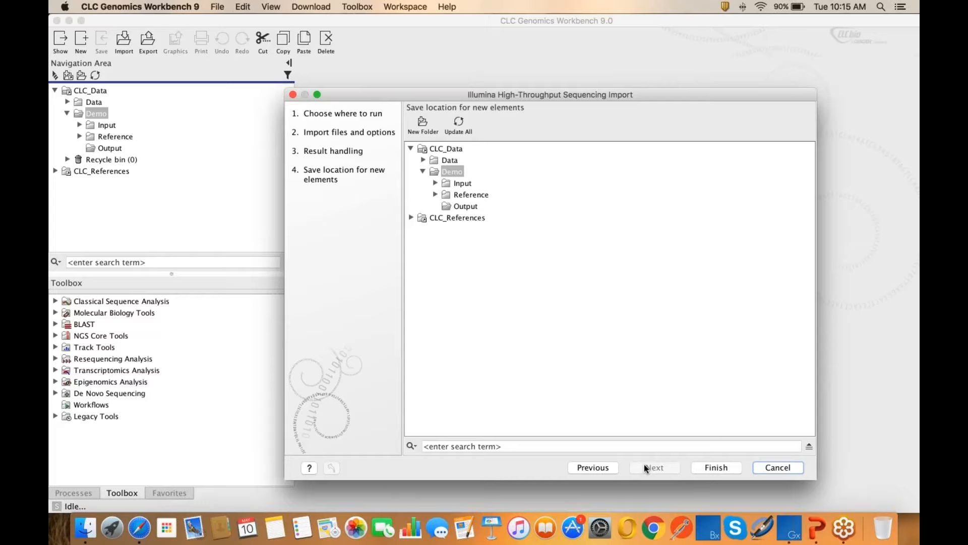
pyautogui.click(459, 184)
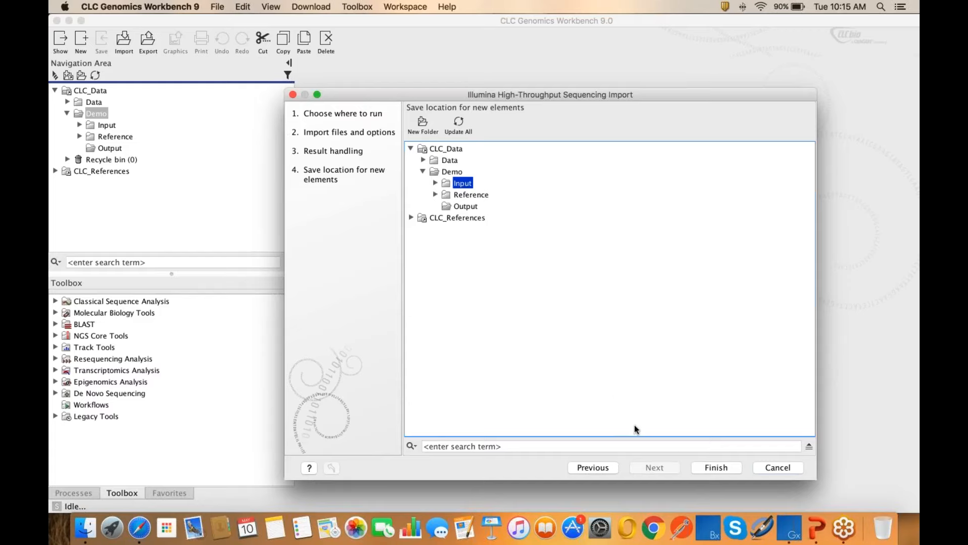
pyautogui.click(707, 470)
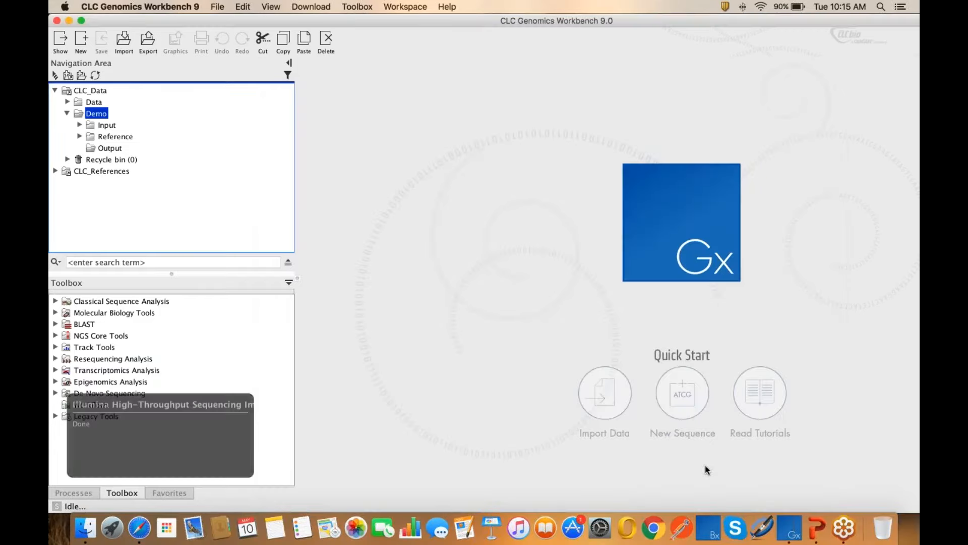
# - Open the newly imported paired read list from the Demo Input folder to examine its sequences and quality scores, then close it
pyautogui.click(80, 125)
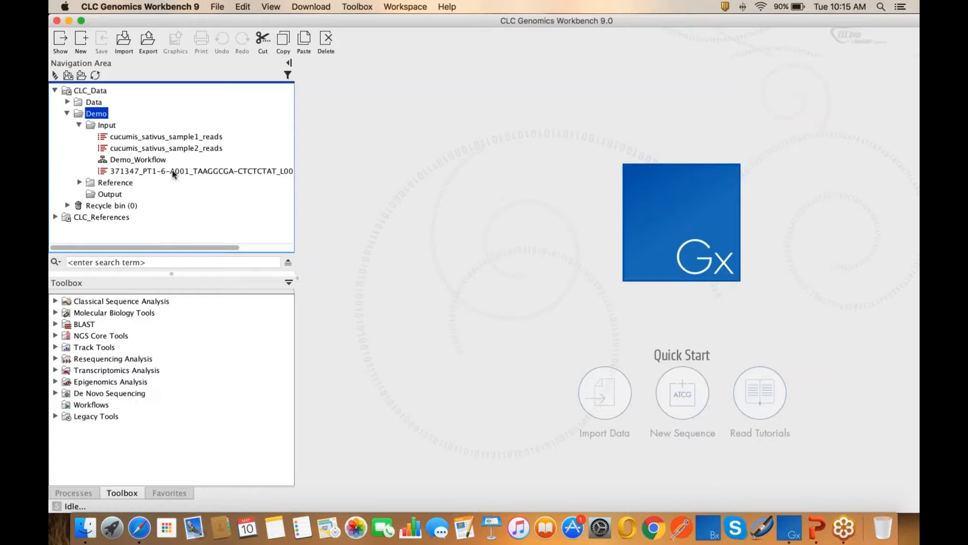
pyautogui.hscroll(5, 166, 244)
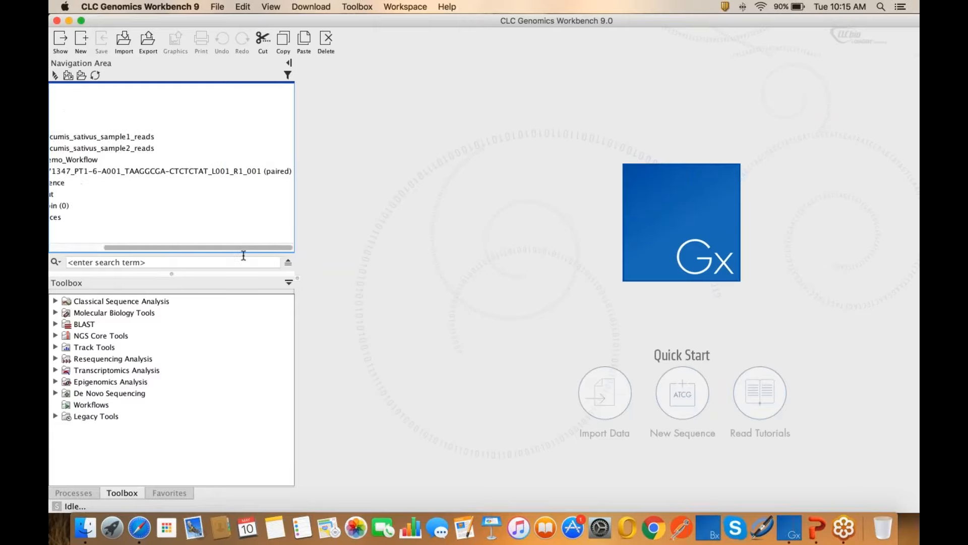
pyautogui.click(269, 172)
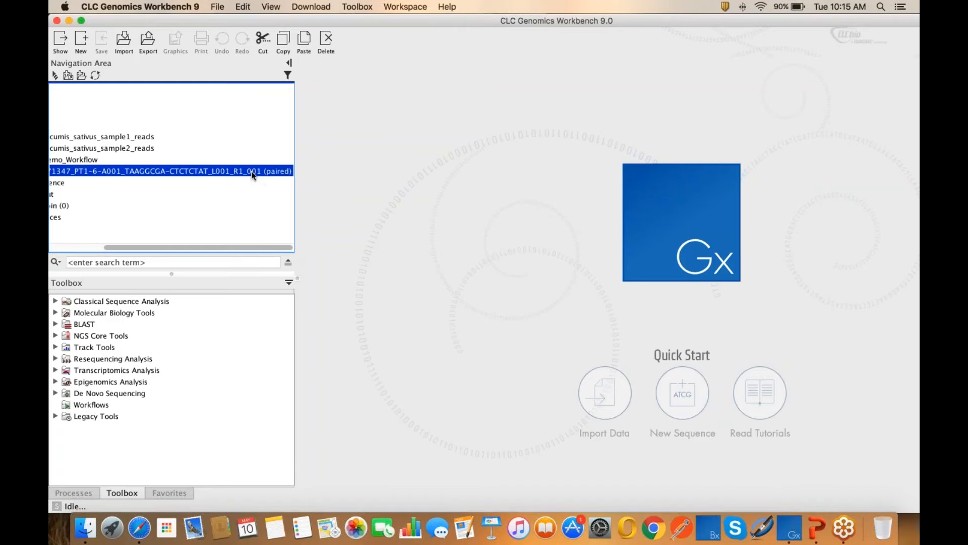
pyautogui.doubleClick(252, 171)
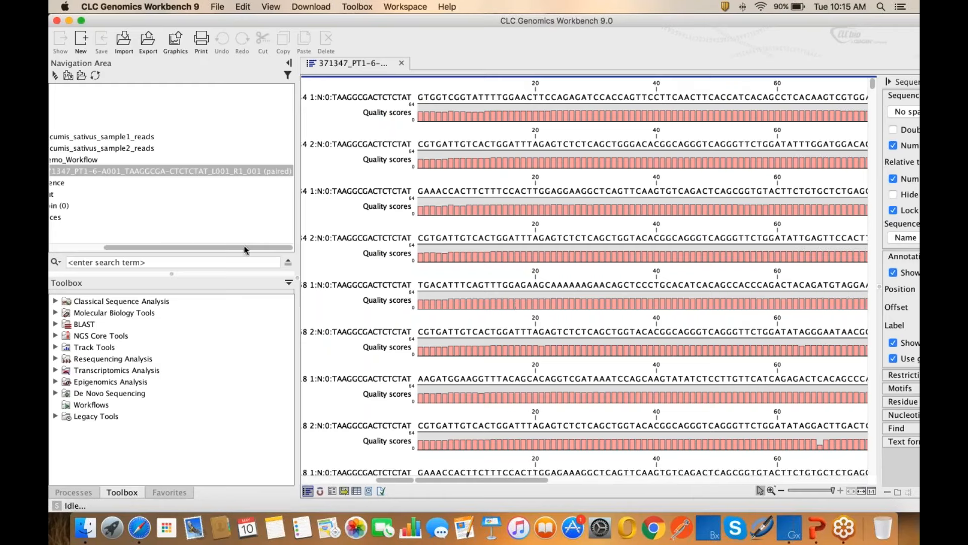
pyautogui.click(402, 63)
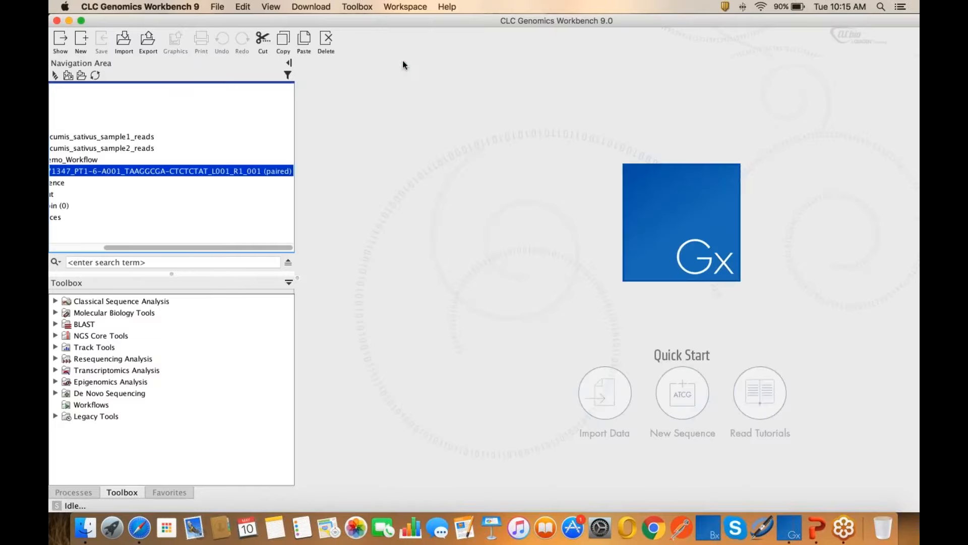
pyautogui.moveTo(231, 247); pyautogui.dragTo(119, 247)
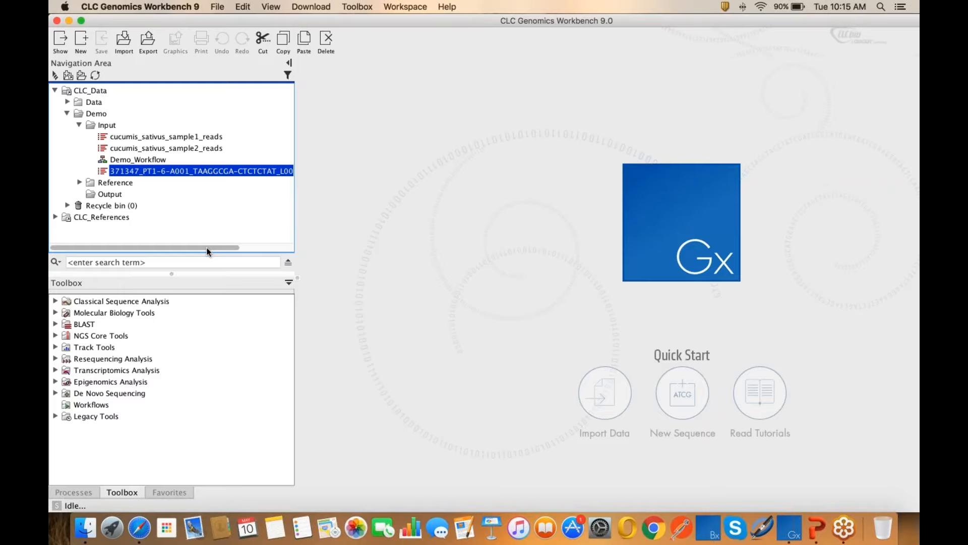
pyautogui.click(55, 335)
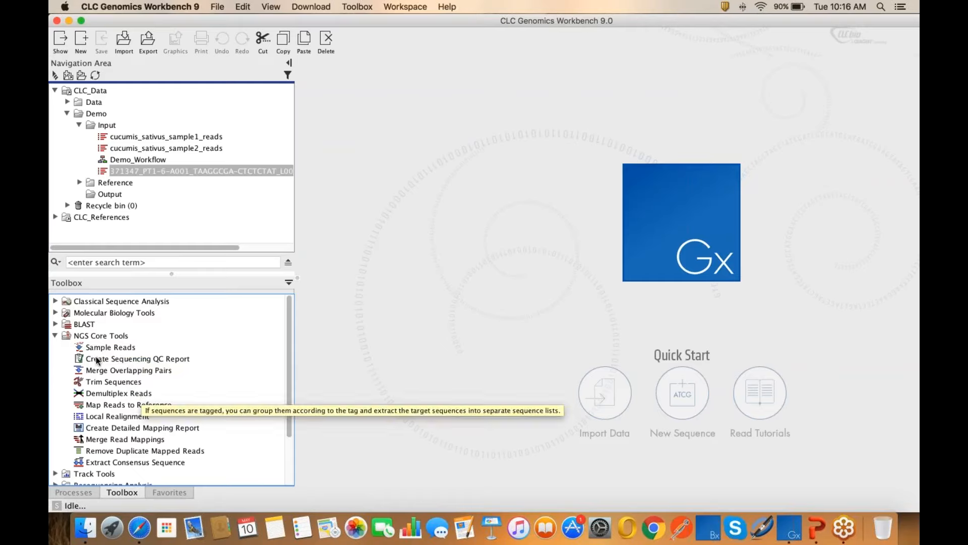
pyautogui.click(55, 337)
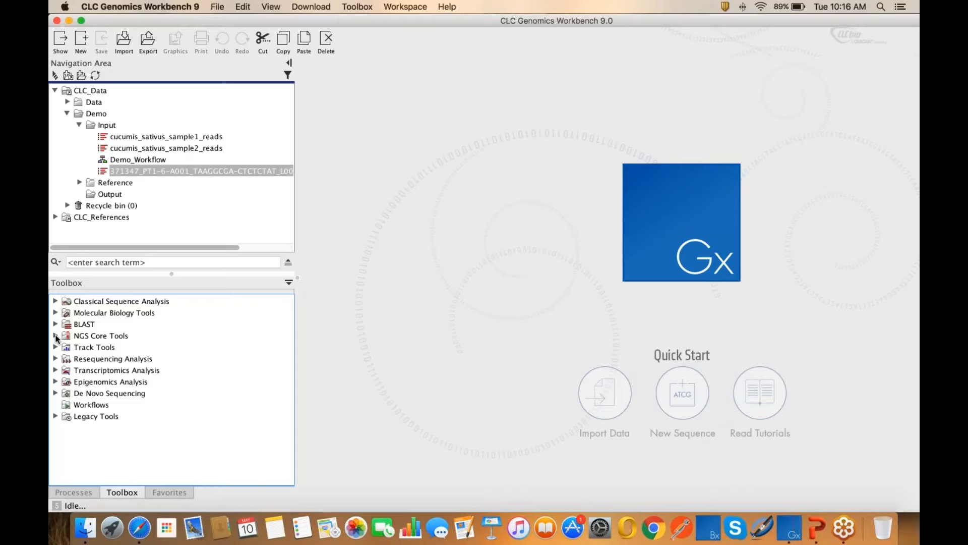
pyautogui.click(123, 205)
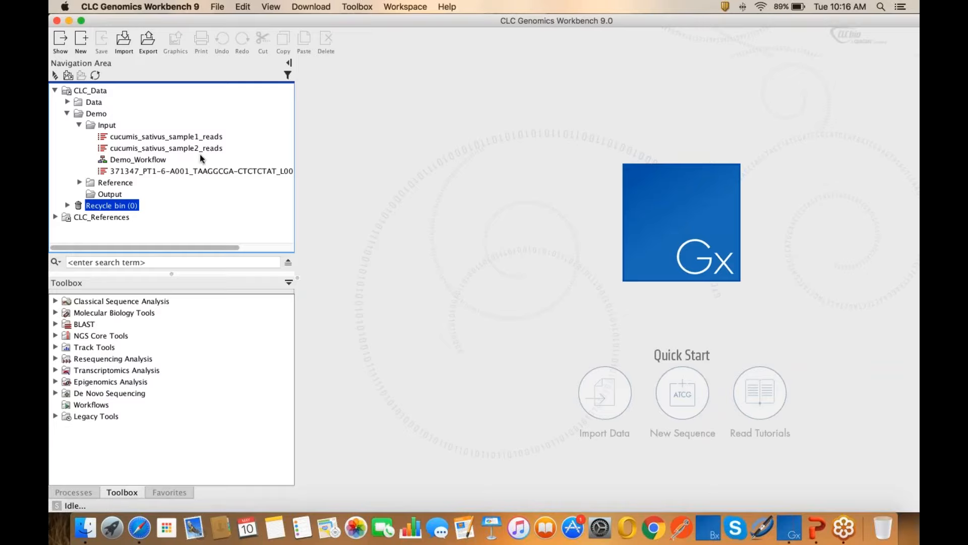
# - Start Map Reads to Reference on the Workbench, selecting cucumis_sativus_sample1_reads from the Demo Input folder as the sequencing reads
pyautogui.click(56, 336)
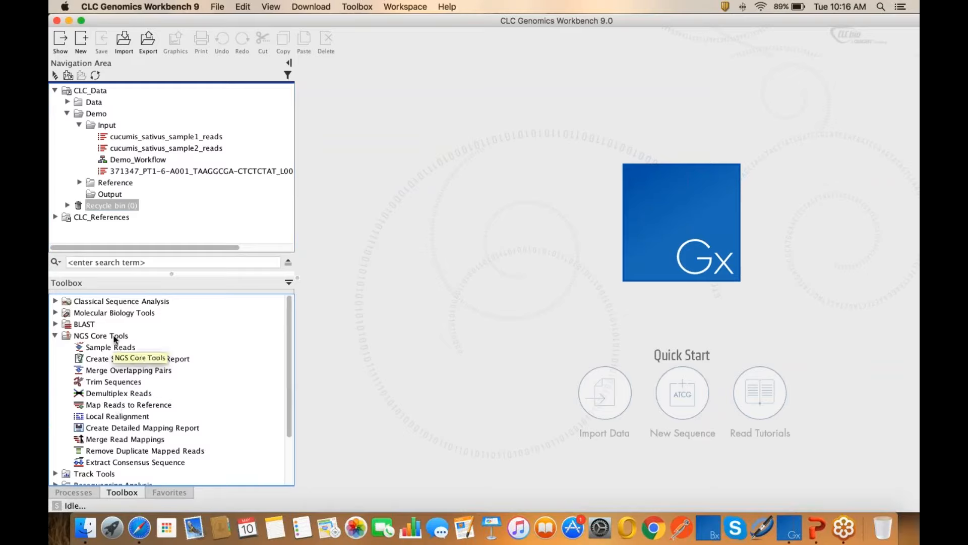
pyautogui.click(112, 405)
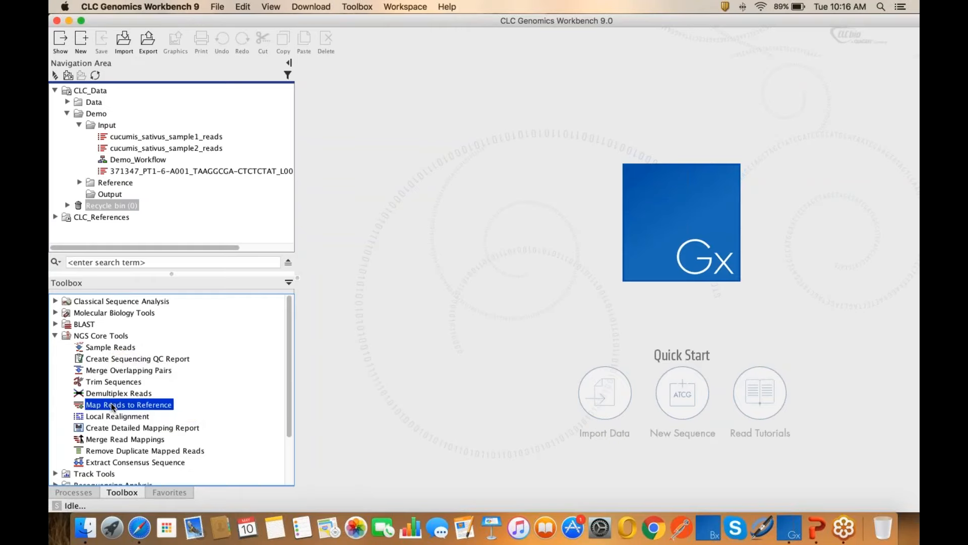
pyautogui.doubleClick(112, 406)
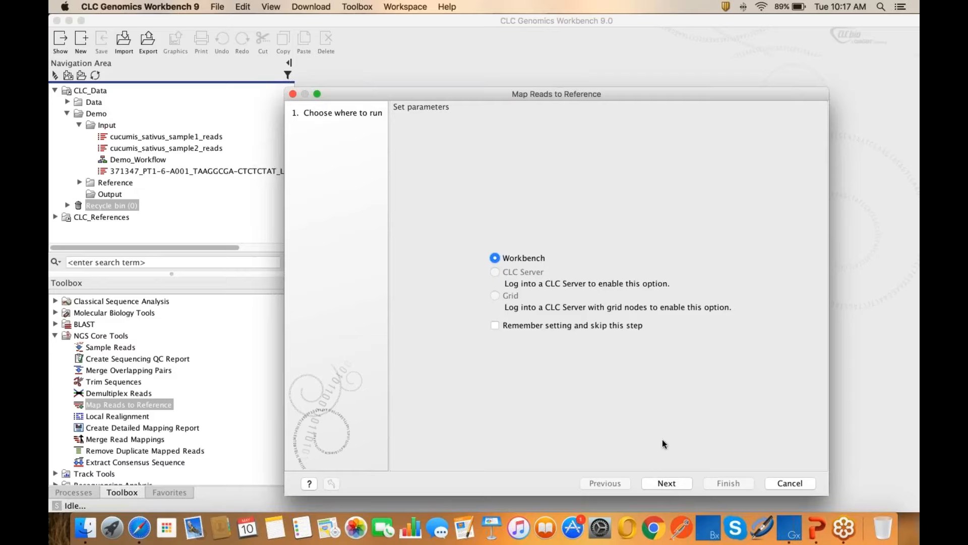
pyautogui.click(671, 484)
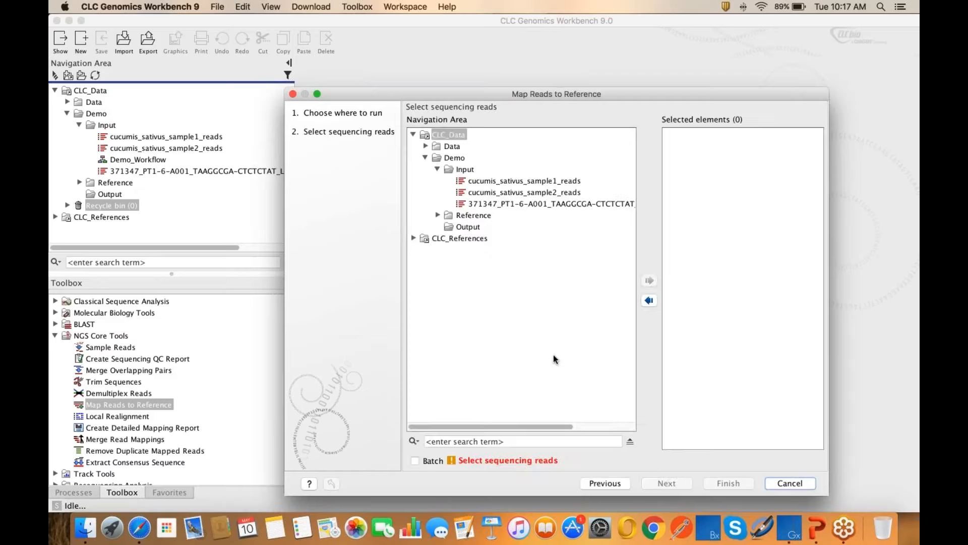
pyautogui.click(541, 182)
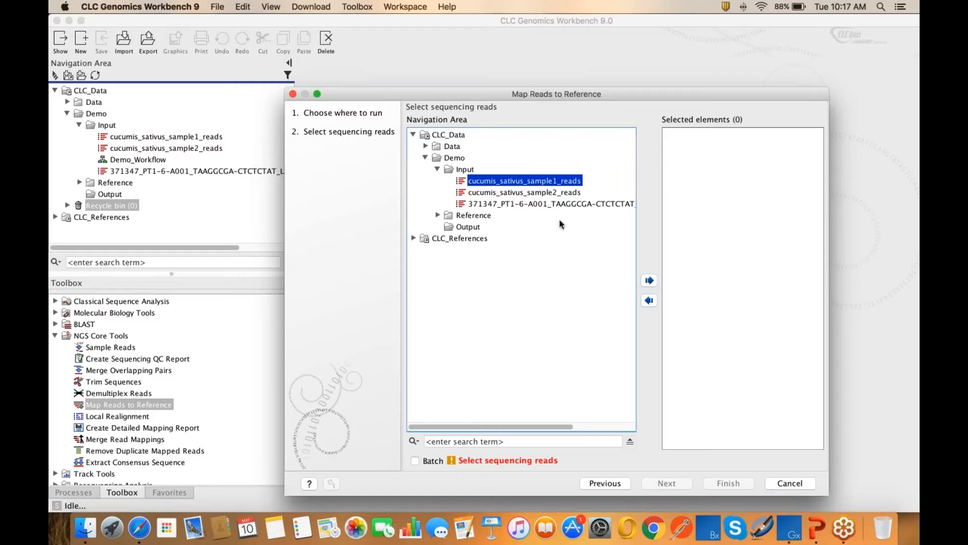
pyautogui.click(566, 194)
pyautogui.click(565, 185)
pyautogui.click(654, 283)
pyautogui.click(653, 283)
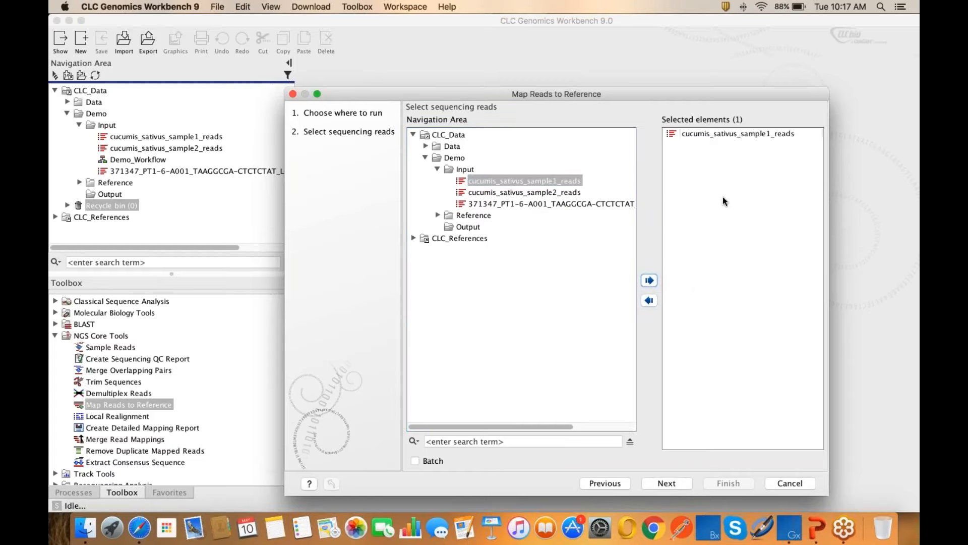
pyautogui.click(654, 485)
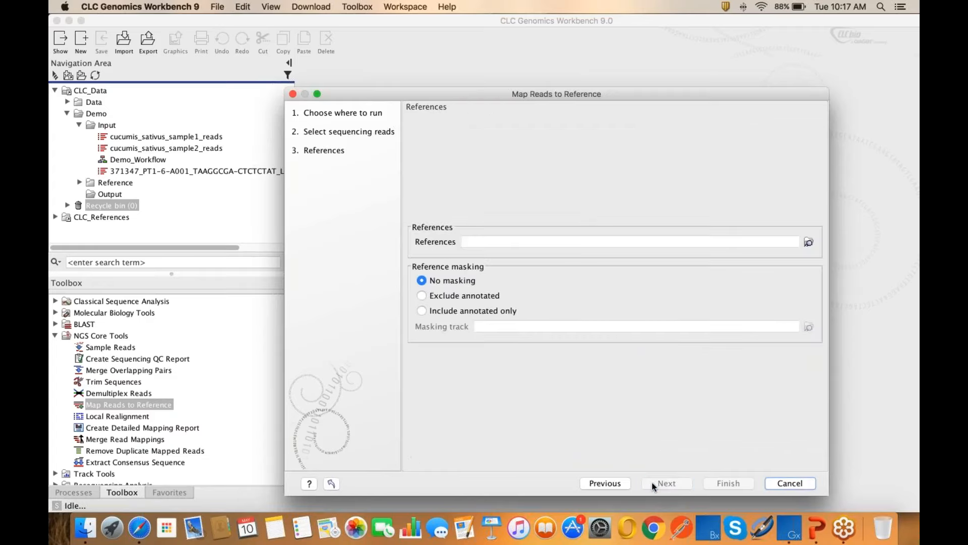
# - Set the Genome track from the Demo Reference folder as the mapping reference, with no masking
pyautogui.click(809, 243)
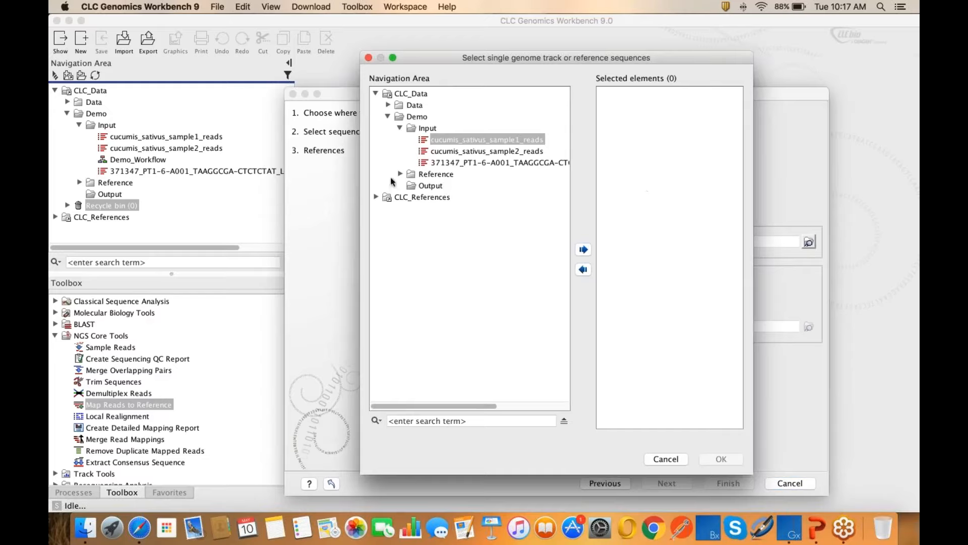
pyautogui.click(401, 174)
pyautogui.click(429, 186)
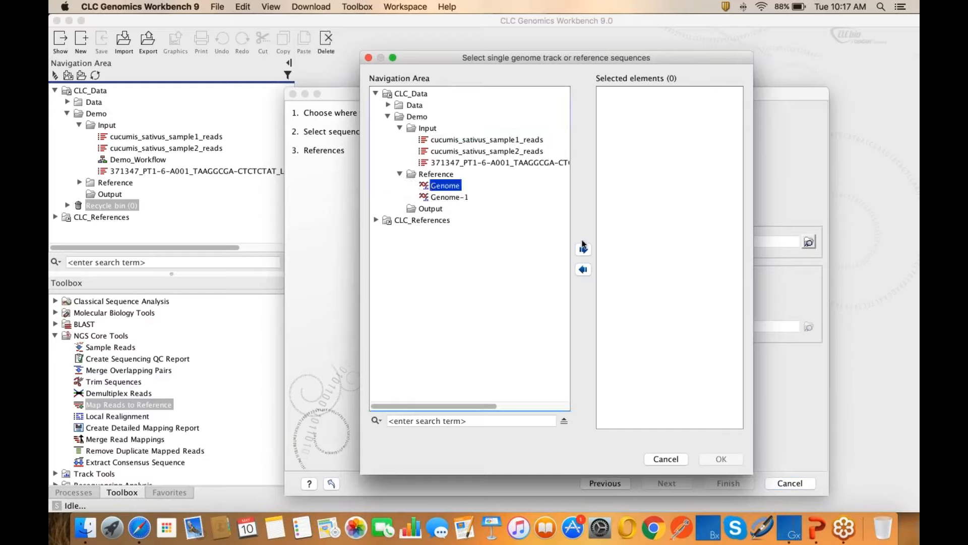
pyautogui.click(583, 249)
pyautogui.click(720, 455)
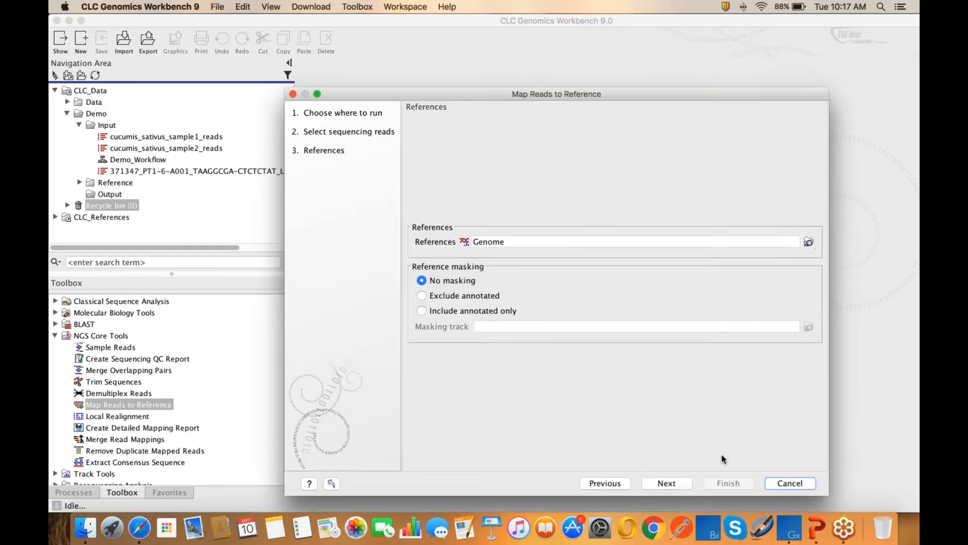
pyautogui.click(666, 484)
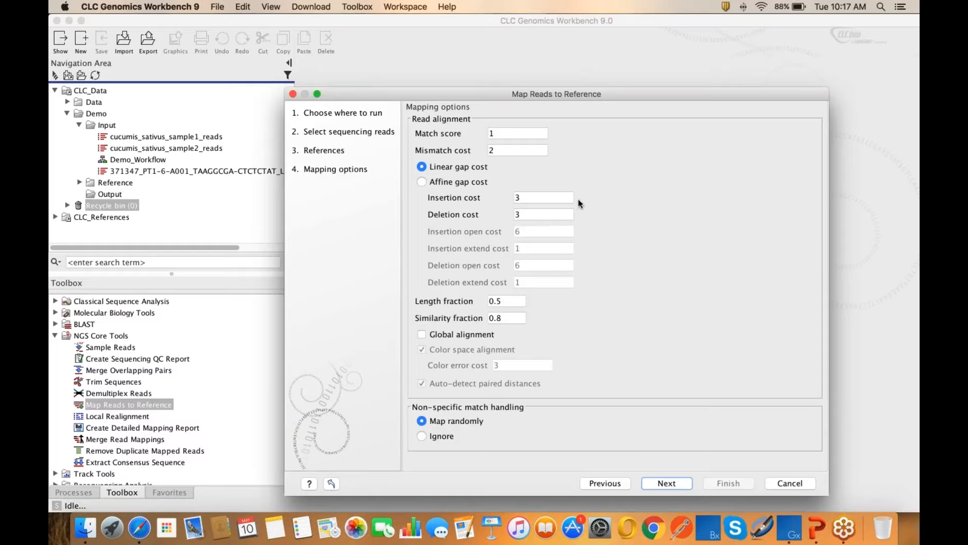
# - Examine the gap cost options and read the help section on mapping parameters, then close the help
pyautogui.moveTo(471, 167)
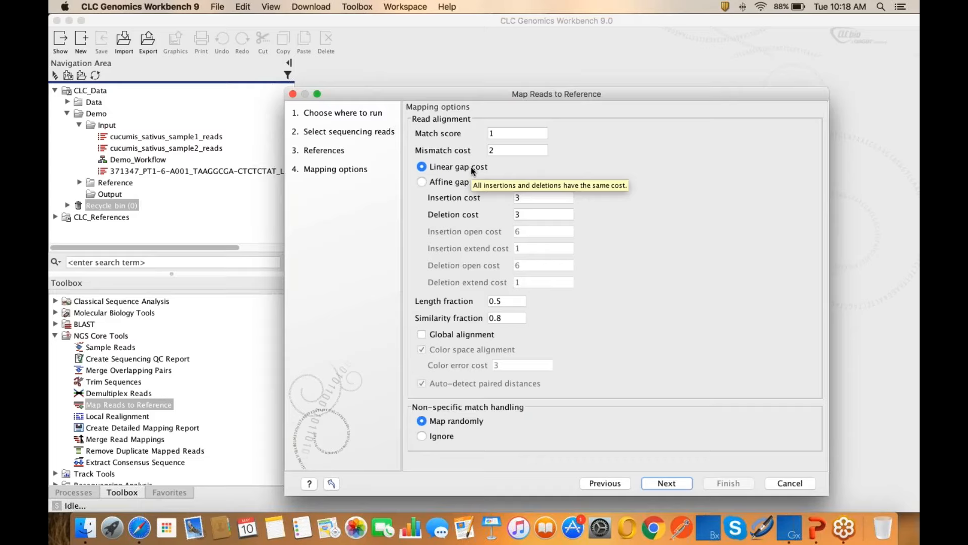
pyautogui.moveTo(460, 185)
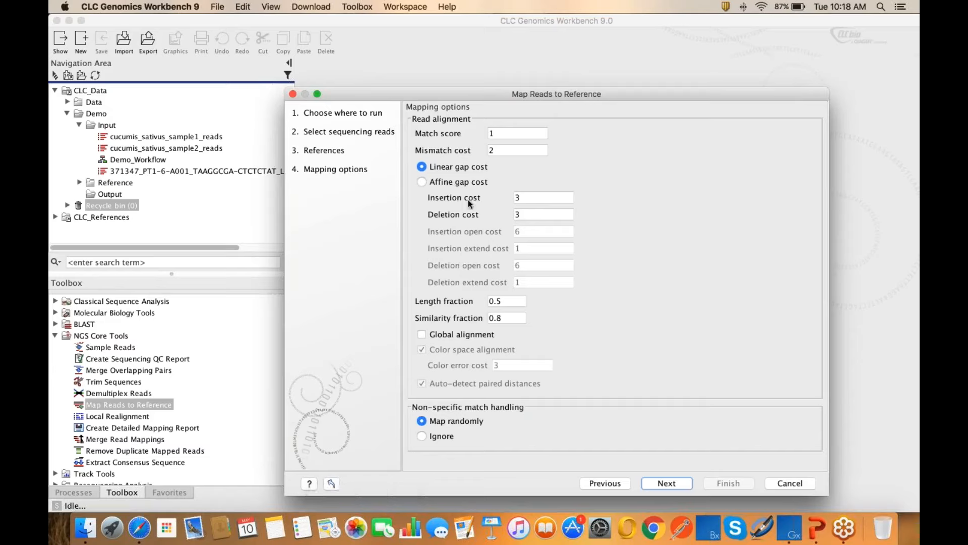
pyautogui.click(310, 484)
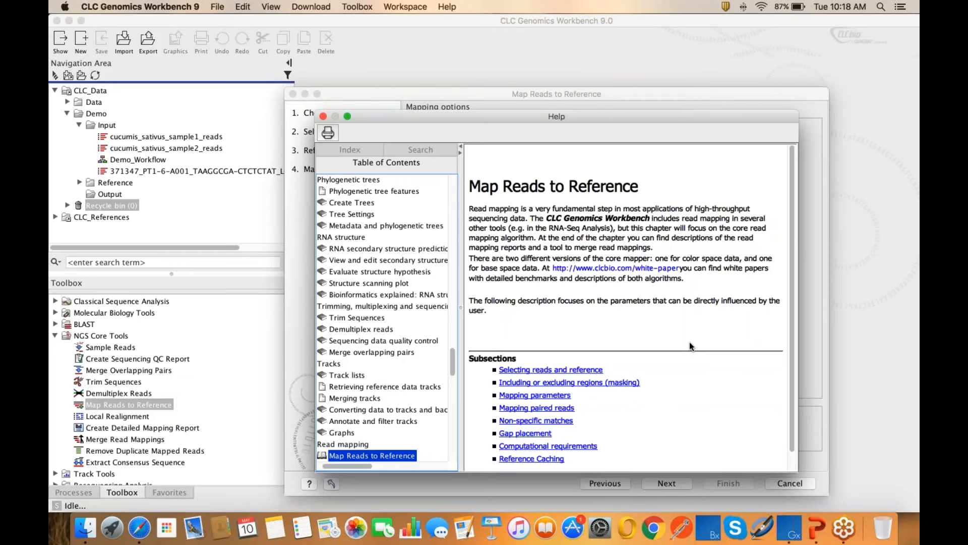
pyautogui.scroll(-2, 689, 341)
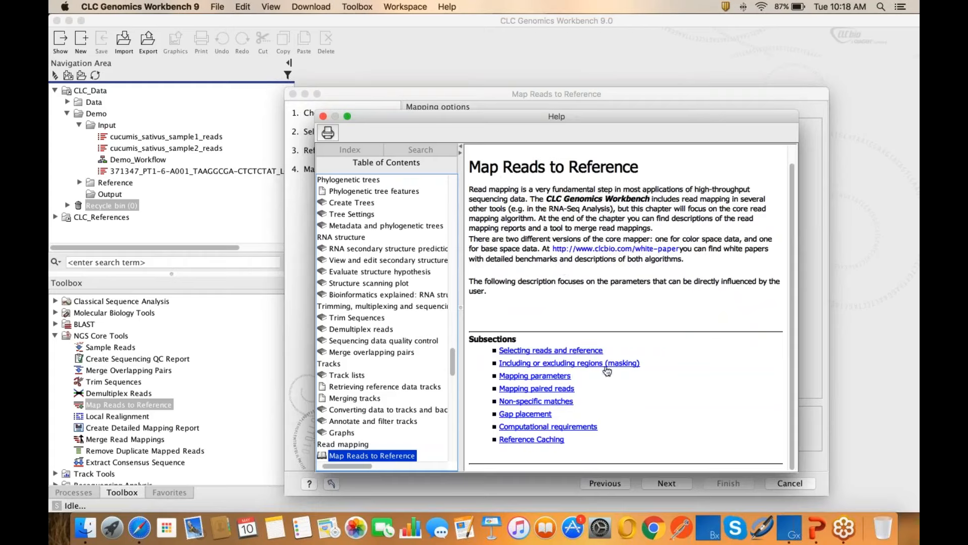
pyautogui.click(564, 377)
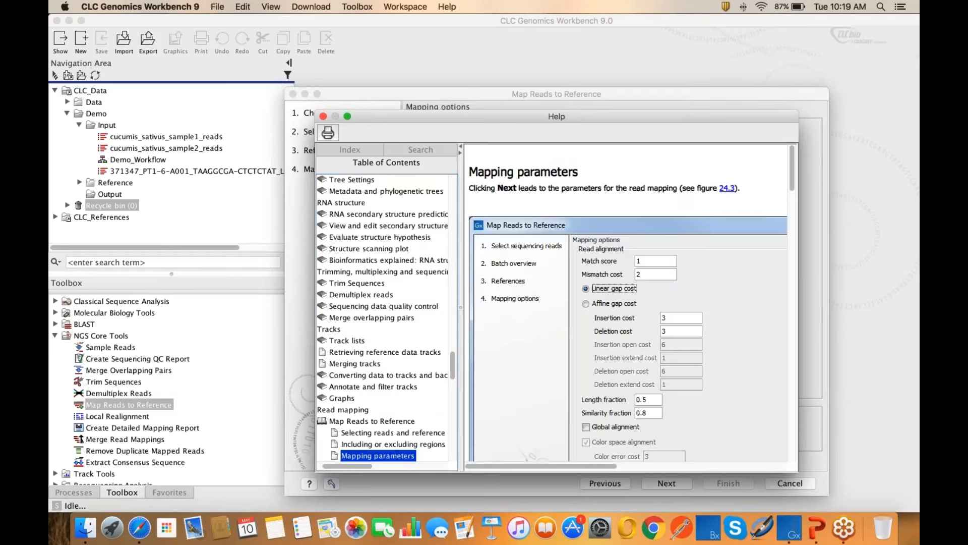
pyautogui.scroll(-15, 625, 302)
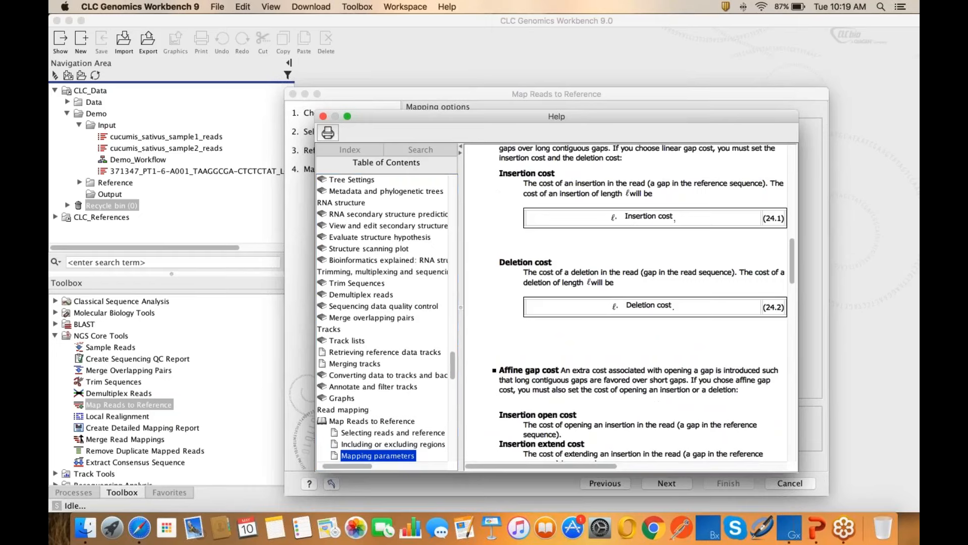
pyautogui.scroll(-5, 625, 302)
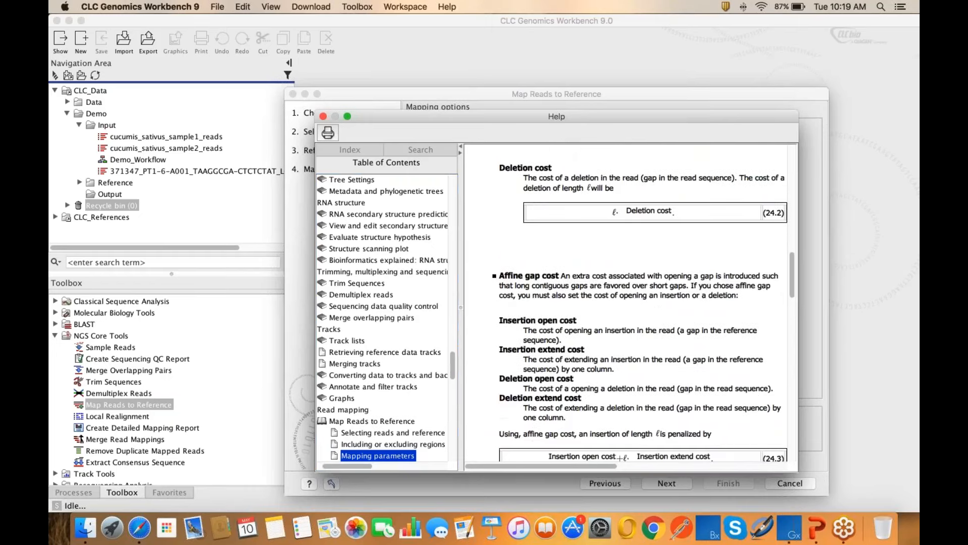
pyautogui.click(323, 116)
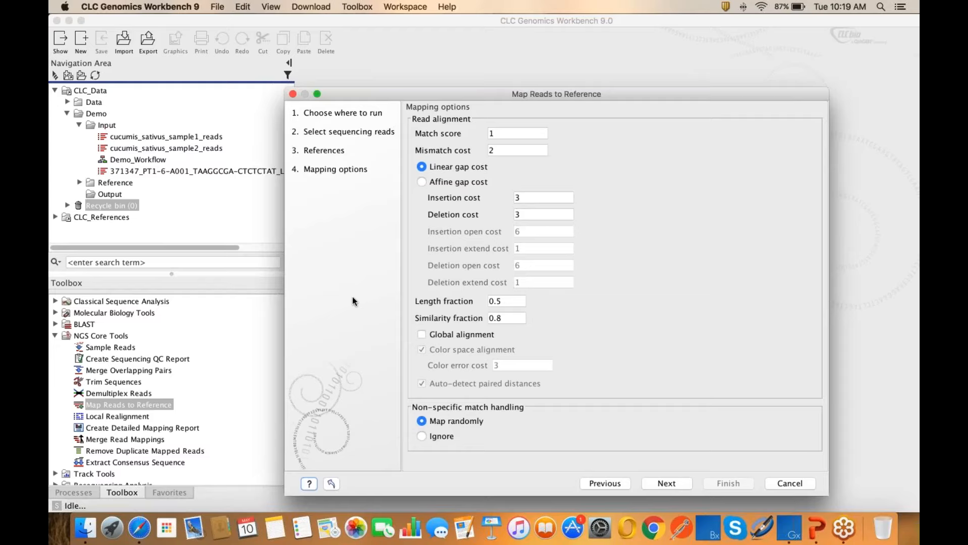
# - Accept the mapping options, choose to create and save a reads track in the Demo Output folder, and run the mapping
pyautogui.click(665, 484)
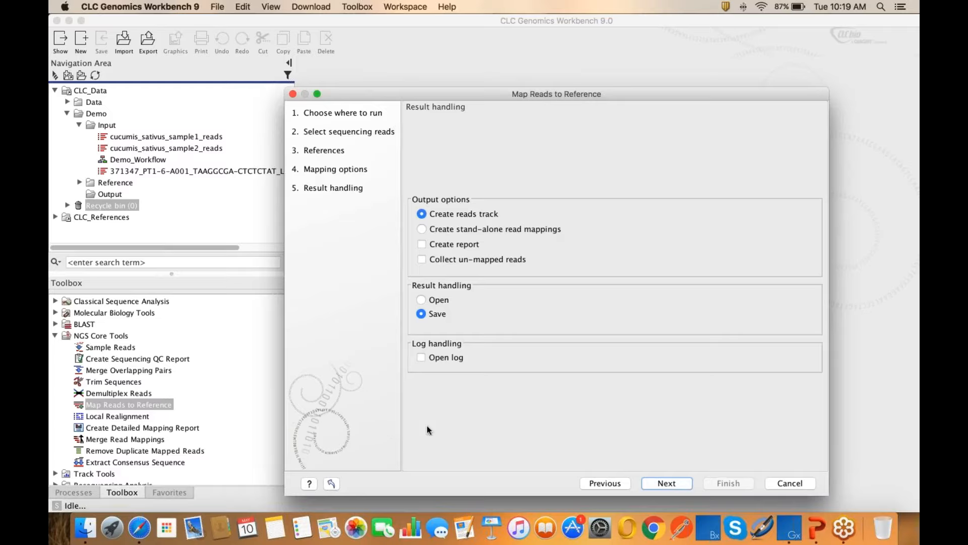
pyautogui.click(677, 484)
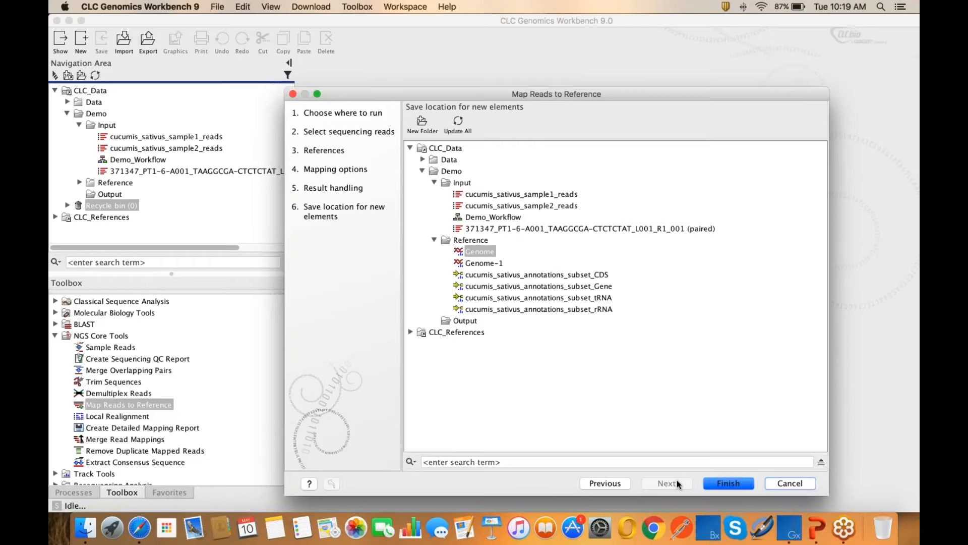
pyautogui.click(464, 322)
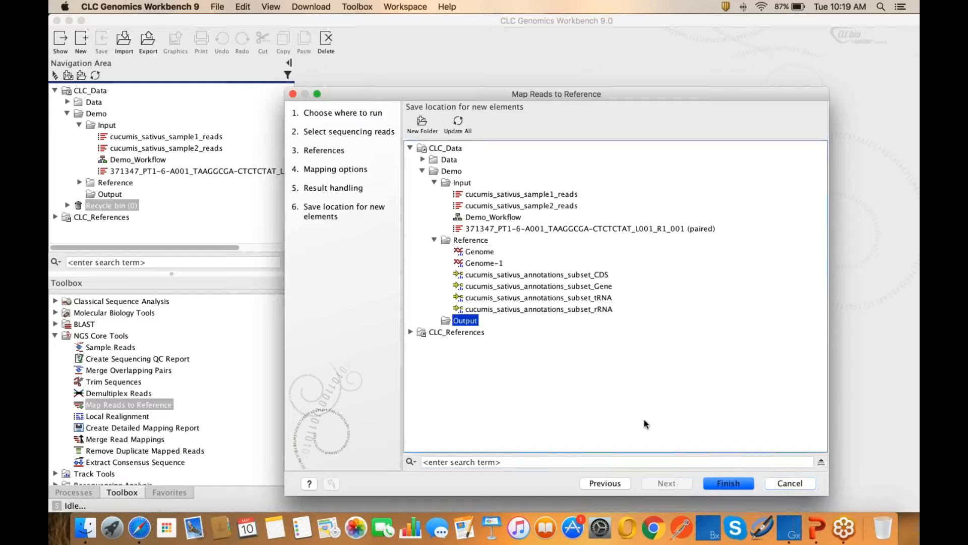
pyautogui.click(728, 483)
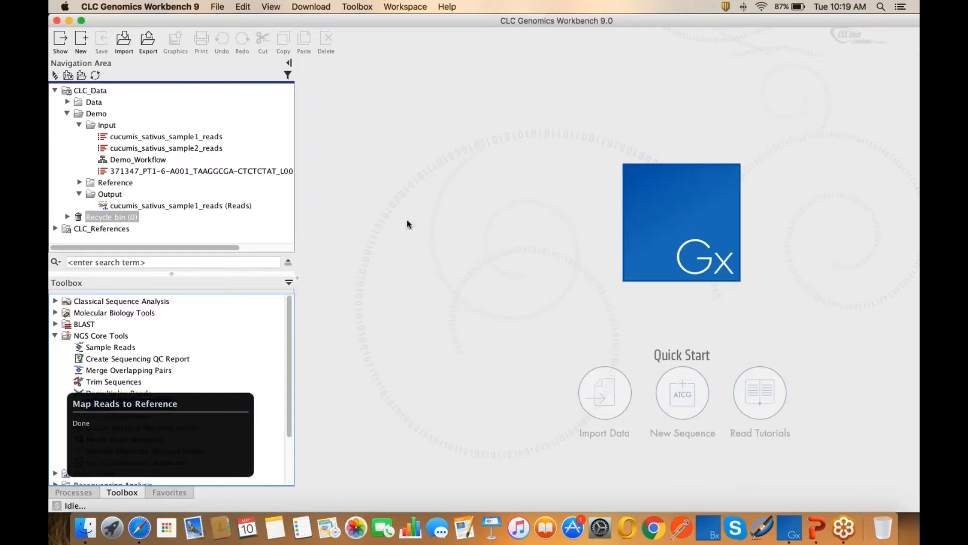
# - Check the new reads track in the Output folder against the genome and annotation tracks in the Reference folder
pyautogui.click(167, 207)
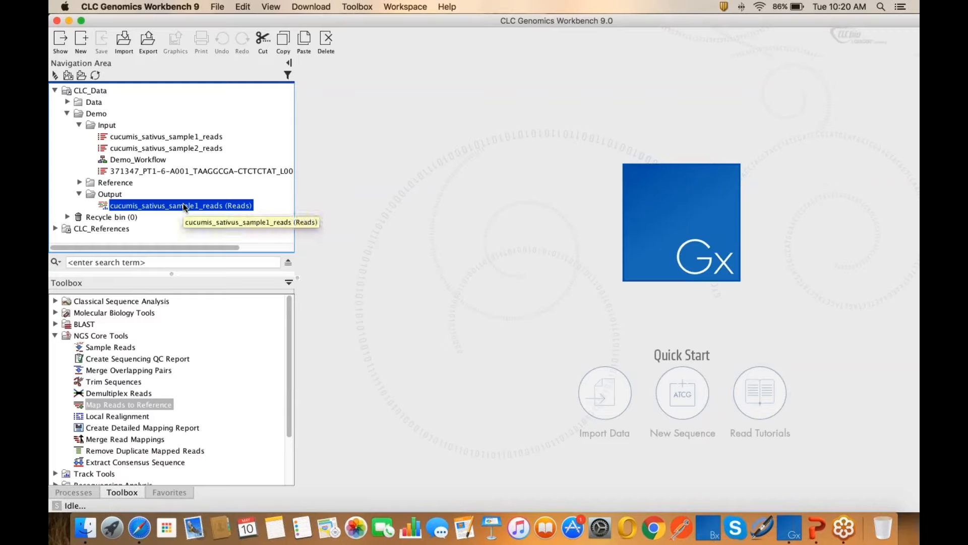
pyautogui.click(79, 182)
pyautogui.click(114, 194)
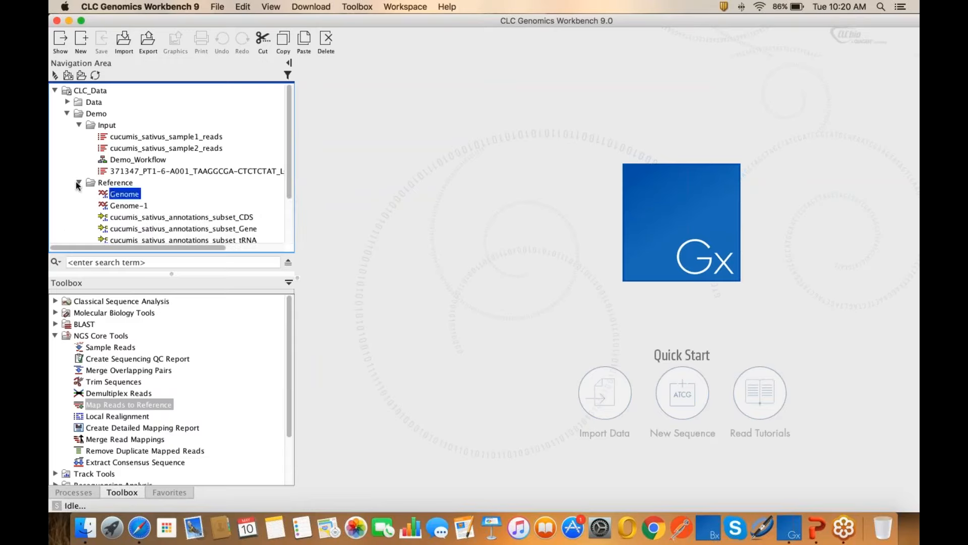
pyautogui.click(120, 217)
pyautogui.click(80, 183)
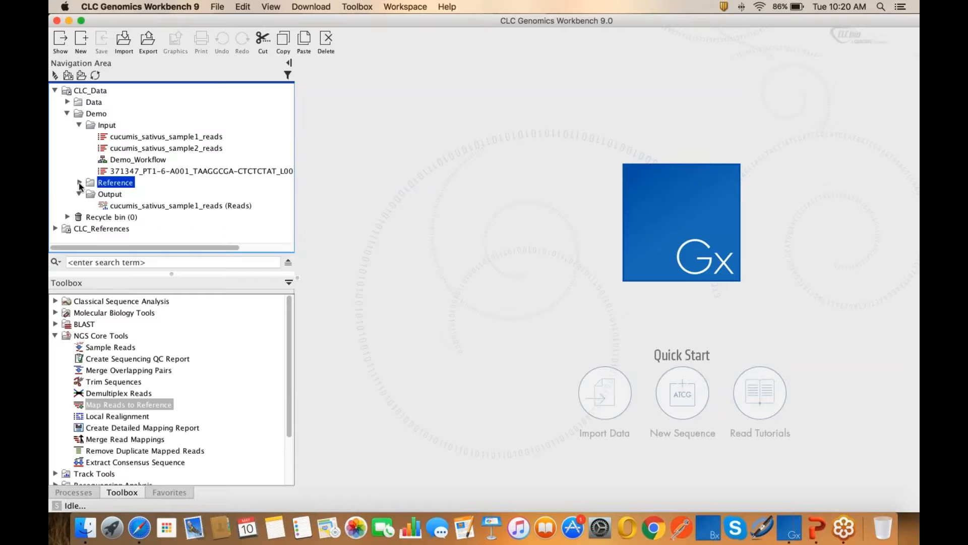
pyautogui.click(147, 207)
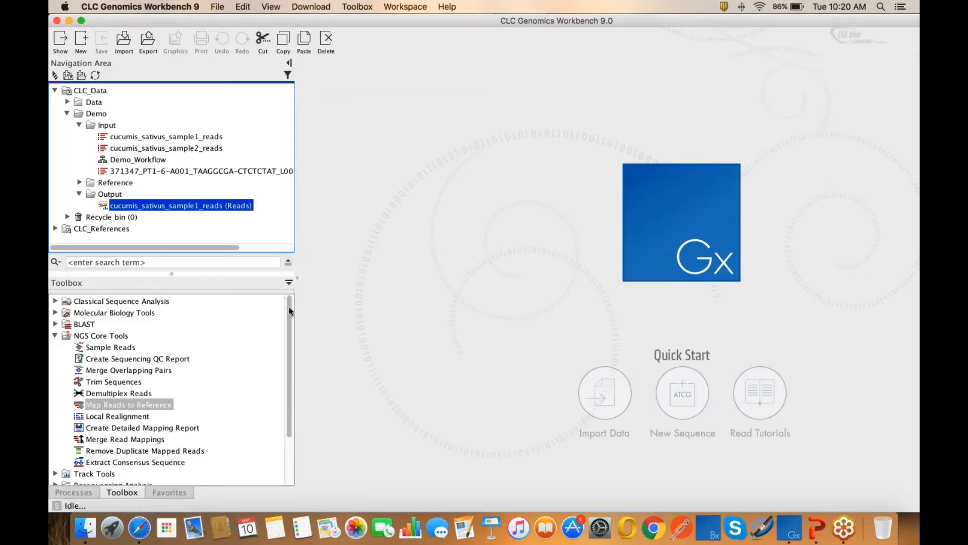
# - Examine the variant detectors under Resequencing Analysis and the Low Frequency Variant Detection help page, then cancel that tool
pyautogui.moveTo(288, 307); pyautogui.dragTo(289, 333)
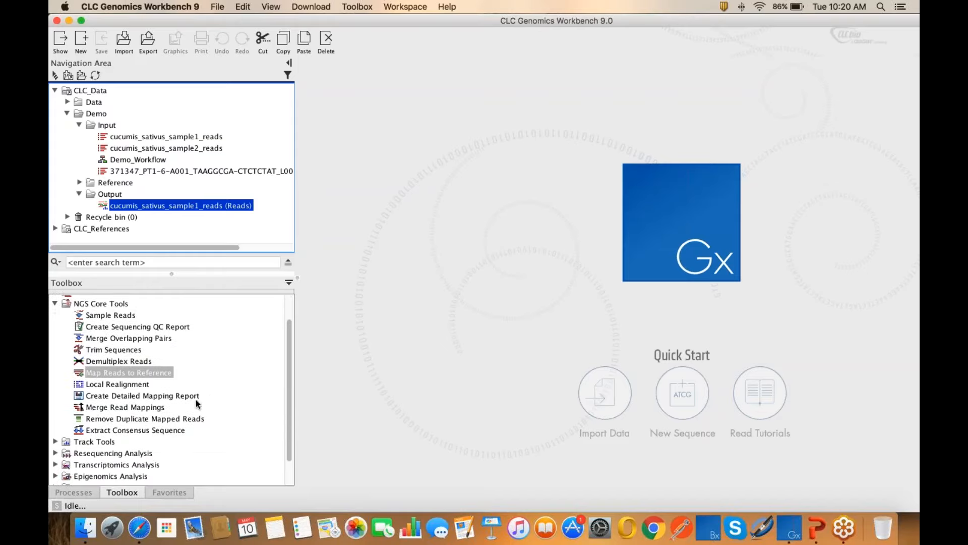
pyautogui.click(55, 453)
pyautogui.scroll(-5, 109, 465)
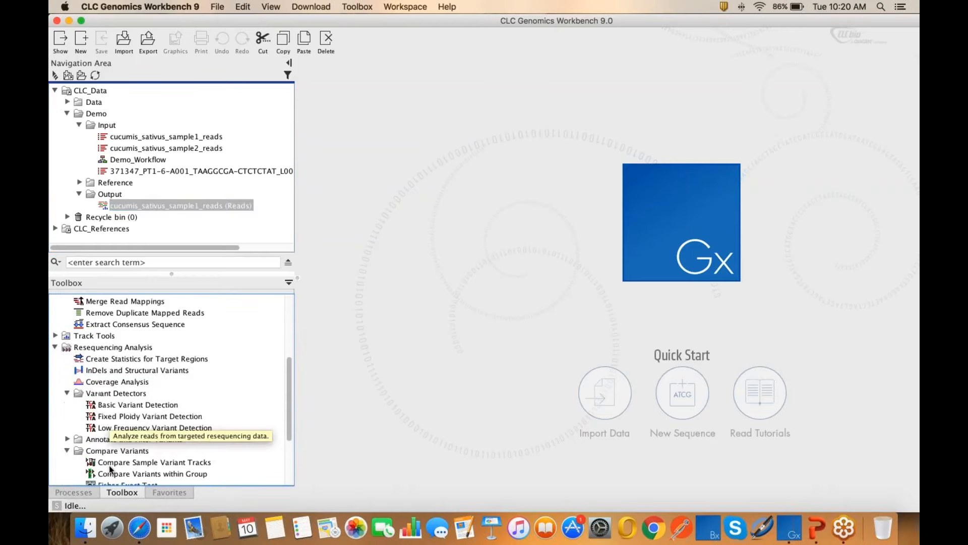
pyautogui.scroll(-1, 109, 465)
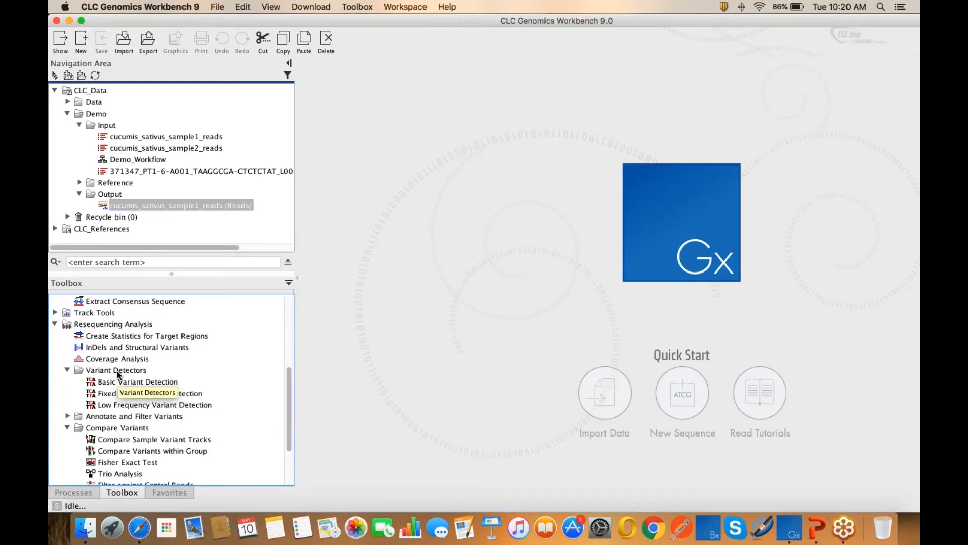
pyautogui.doubleClick(126, 404)
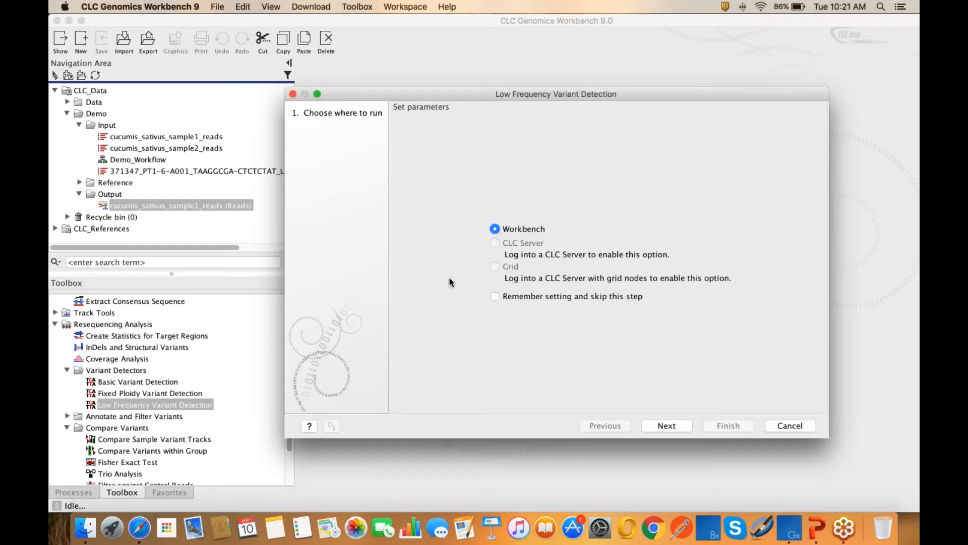
pyautogui.click(309, 426)
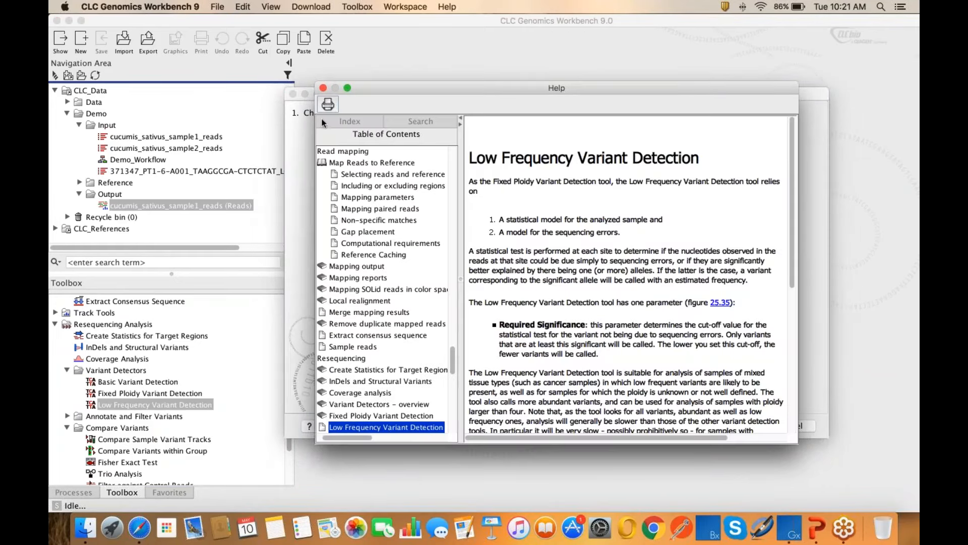
pyautogui.click(323, 89)
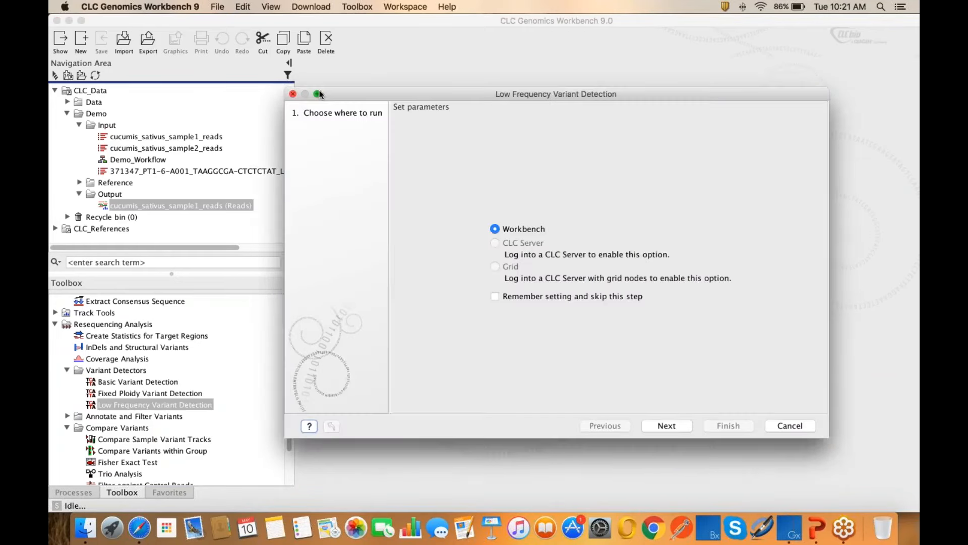
pyautogui.click(789, 426)
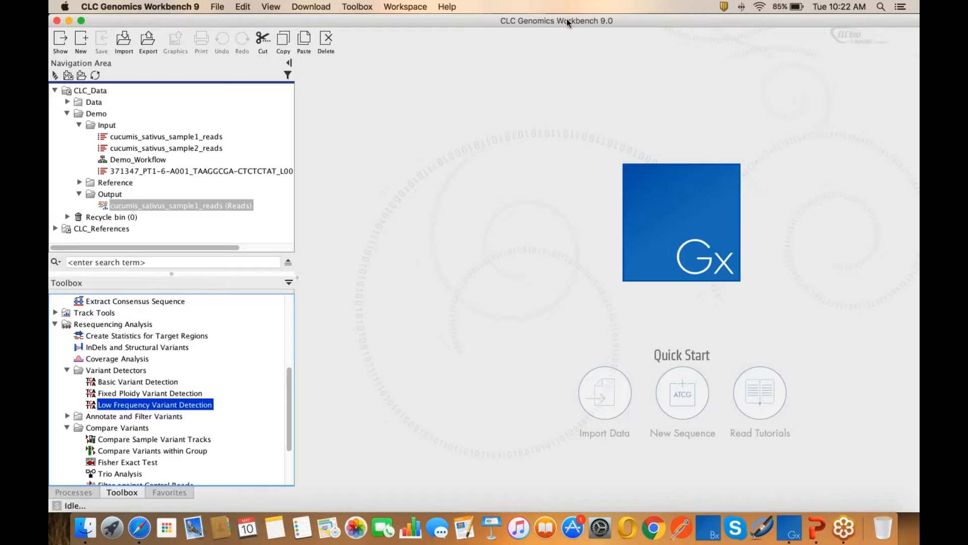
# - Bring the workflow tools into view and create a new empty workflow
pyautogui.moveTo(568, 22); pyautogui.dragTo(470, 19)
pyautogui.moveTo(816, 23); pyautogui.dragTo(743, 23)
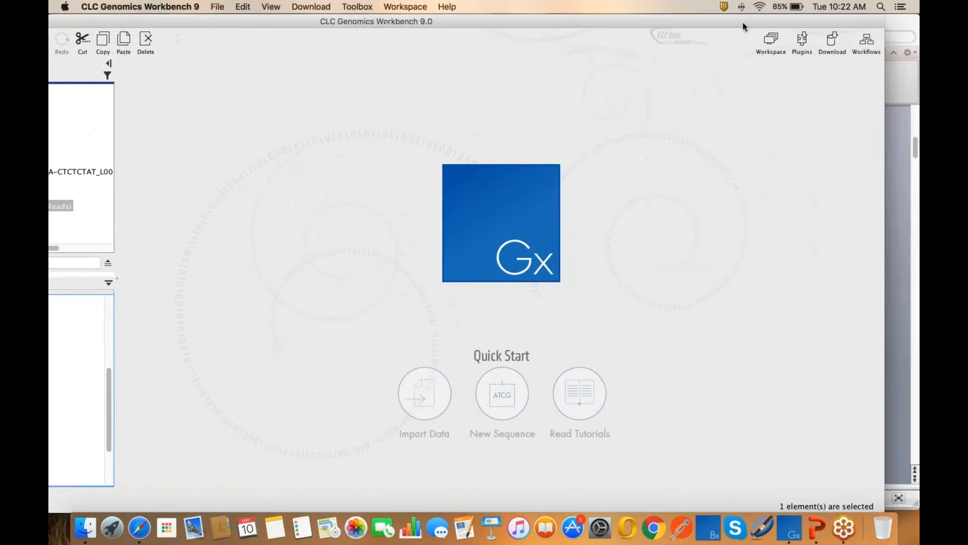
pyautogui.click(867, 43)
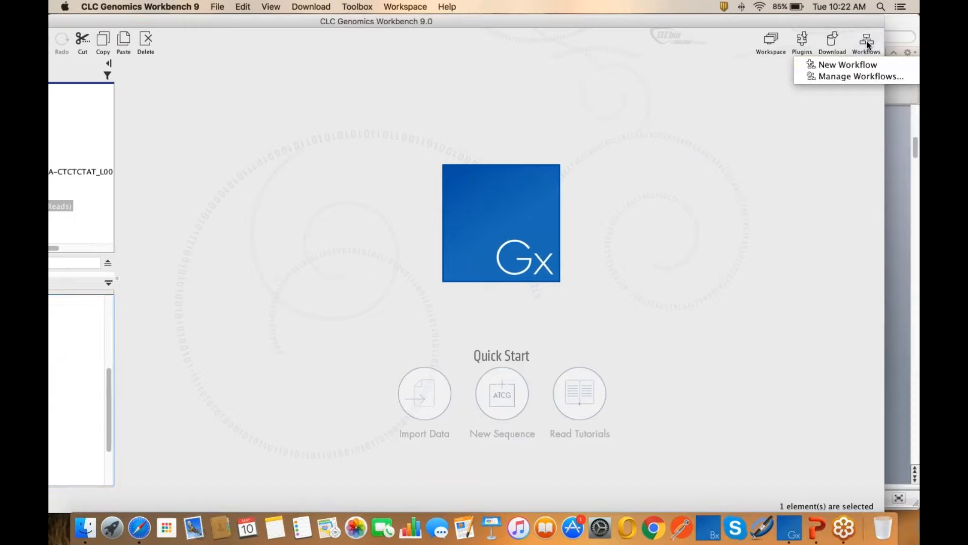
pyautogui.click(847, 66)
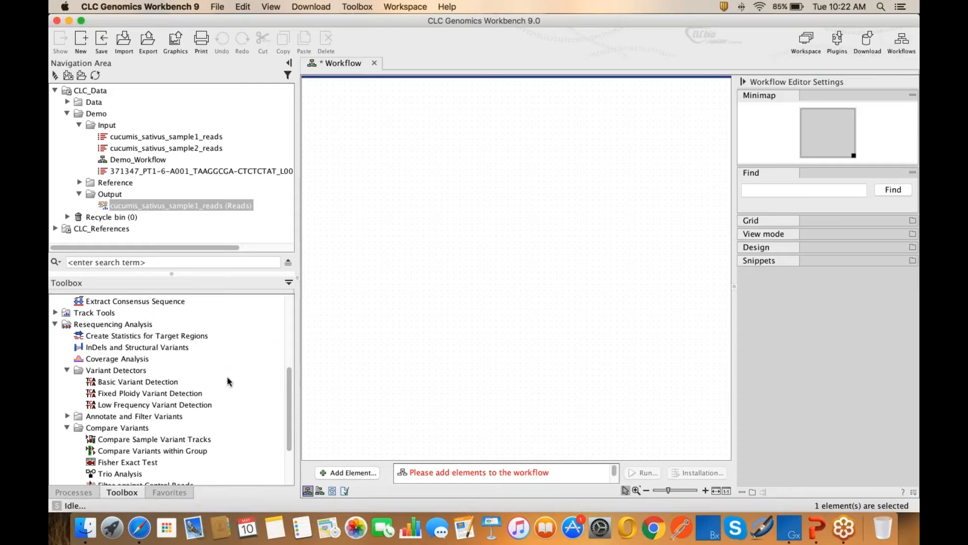
# - Add the Map Reads to Reference tool from NGS Core Tools to the workflow and place it near the top of the canvas
pyautogui.scroll(5, 119, 373)
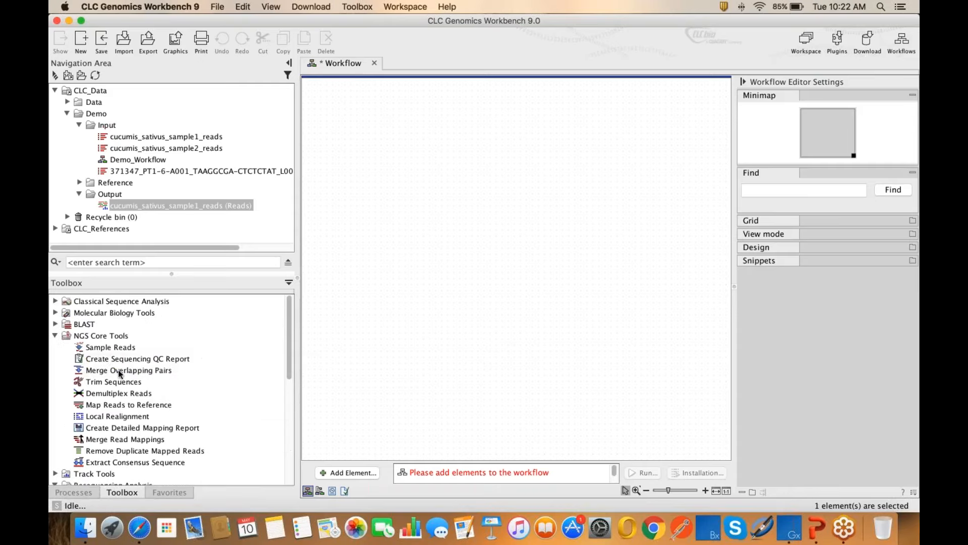
pyautogui.click(124, 405)
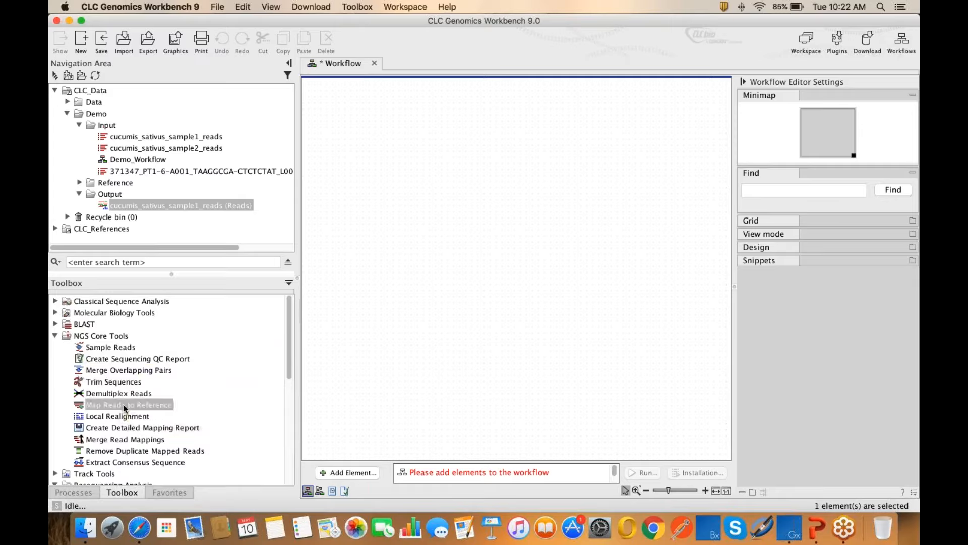
pyautogui.moveTo(123, 404); pyautogui.dragTo(486, 141)
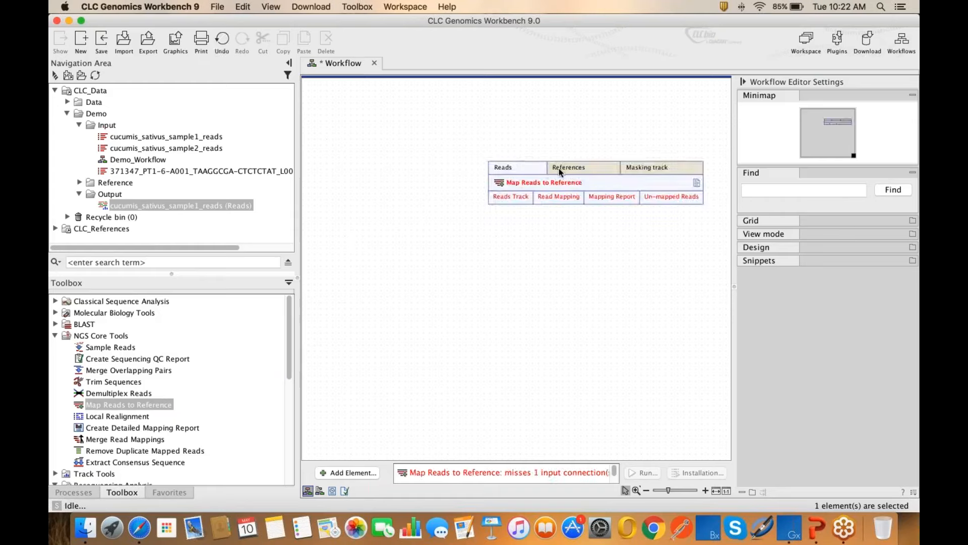
pyautogui.moveTo(558, 168); pyautogui.dragTo(461, 149)
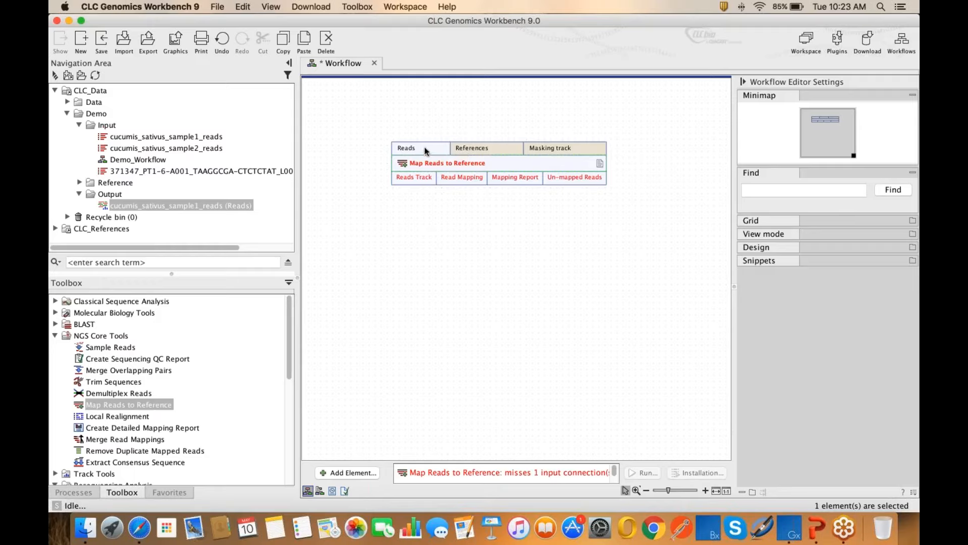
# - Connect the Reads input of Map Reads to Reference to a workflow input
pyautogui.click(424, 220)
pyautogui.click(407, 148)
pyautogui.rightClick(406, 148)
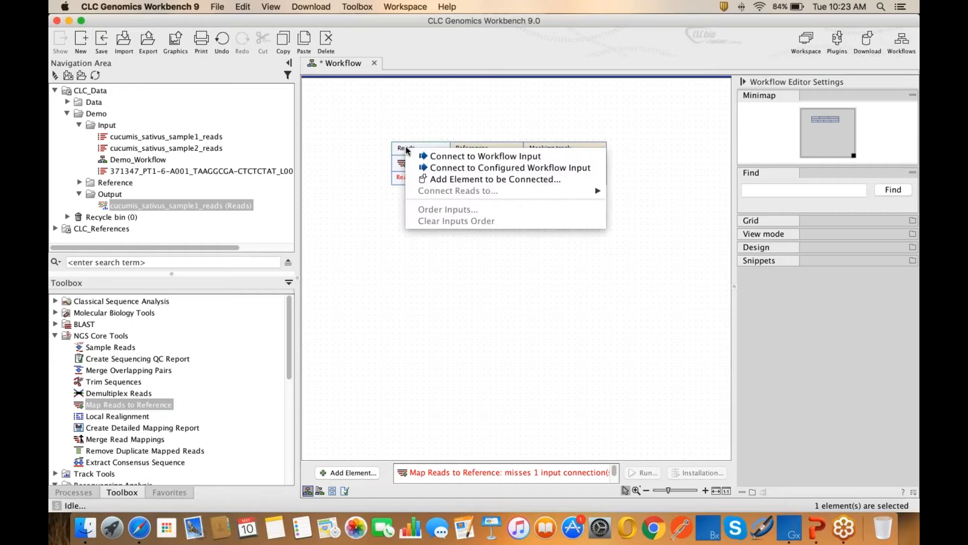
pyautogui.click(422, 156)
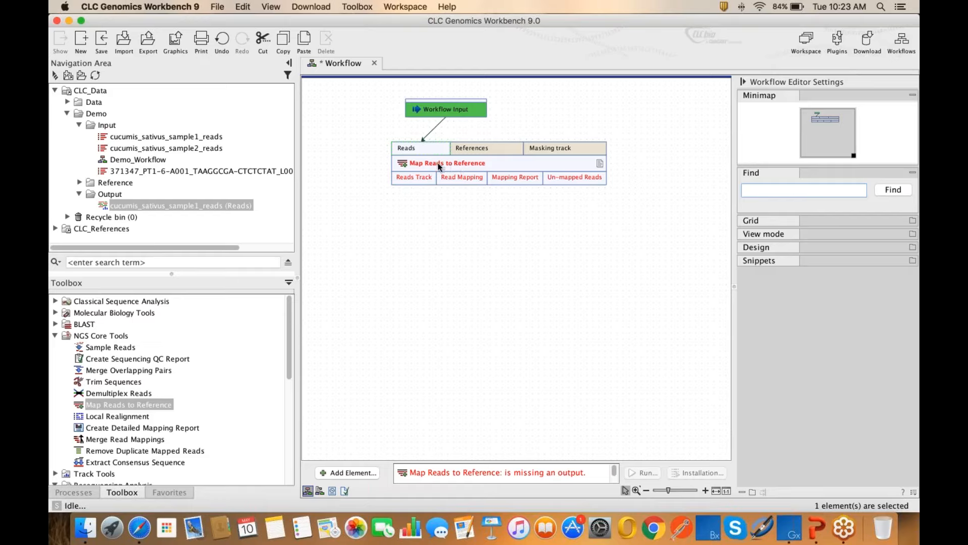
# - Add Low Frequency Variant Detection below the mapping, feed it the Reads Track, and use its Variant Track as workflow output
pyautogui.click(418, 180)
pyautogui.scroll(-3, 221, 441)
pyautogui.scroll(-10, 219, 440)
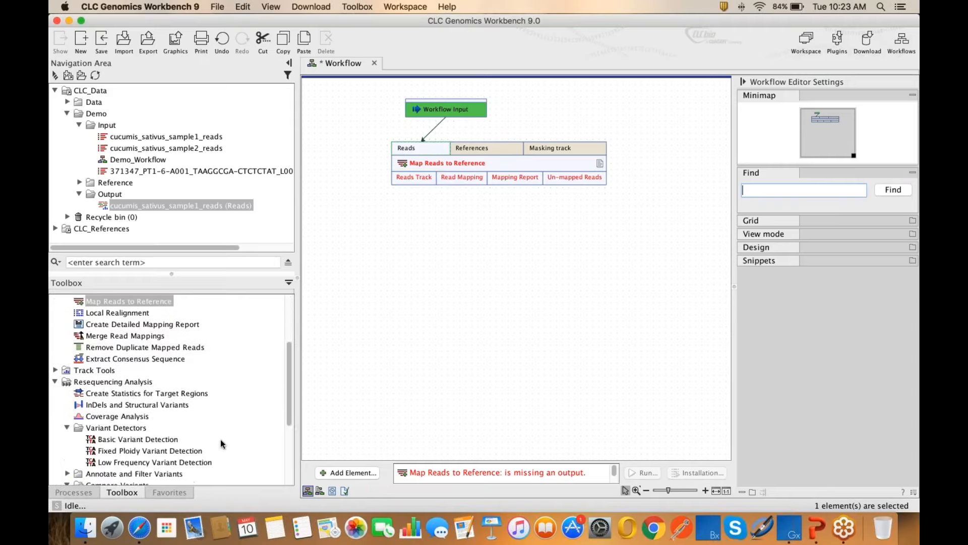
pyautogui.moveTo(181, 416); pyautogui.dragTo(421, 230)
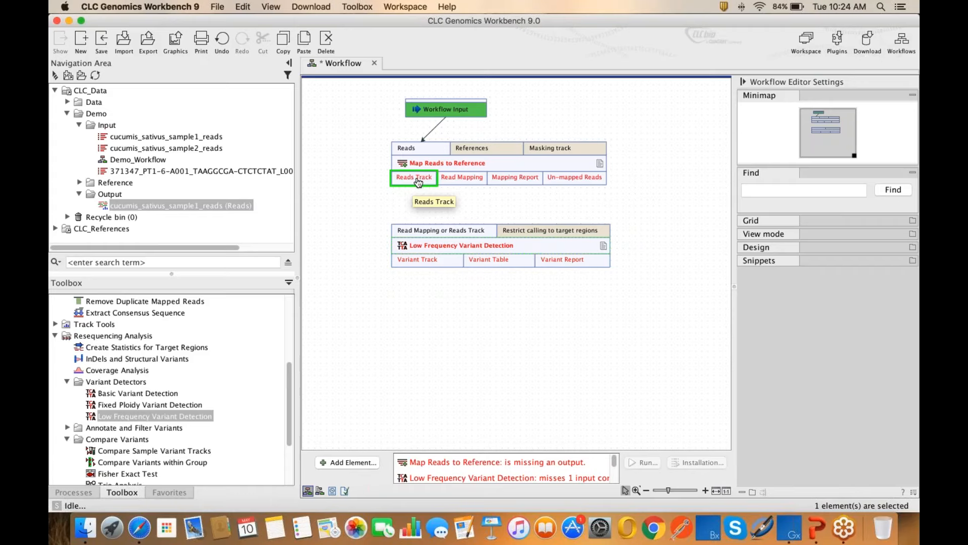
pyautogui.moveTo(418, 182); pyautogui.dragTo(426, 230)
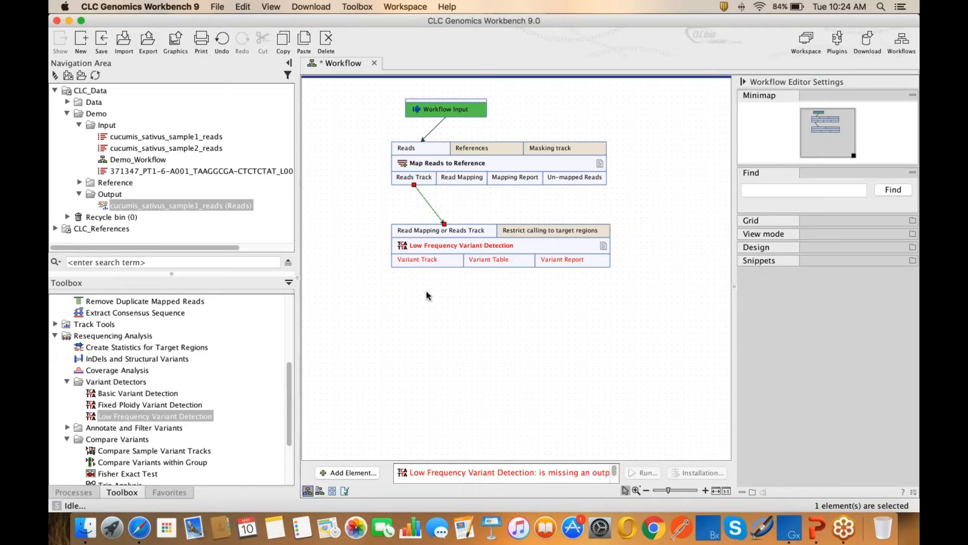
pyautogui.rightClick(437, 266)
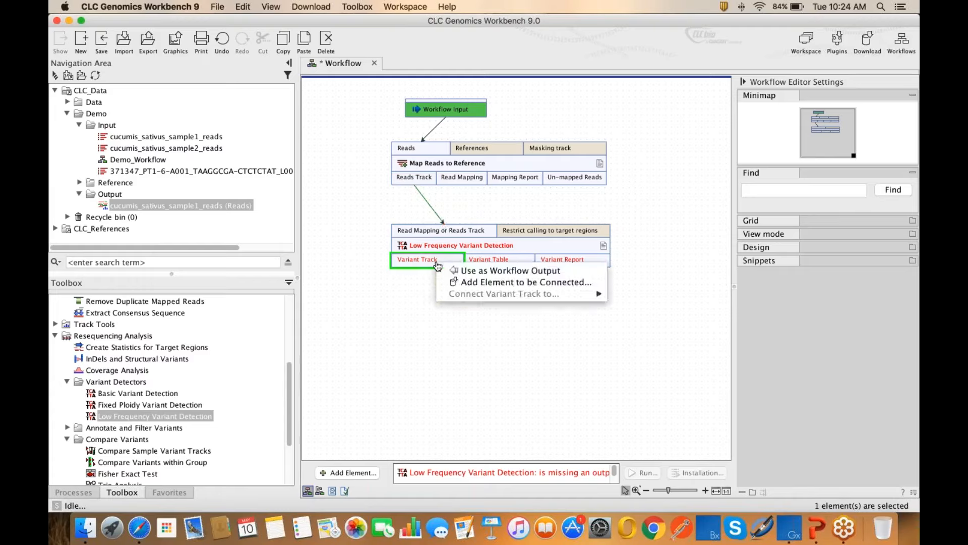
pyautogui.click(473, 273)
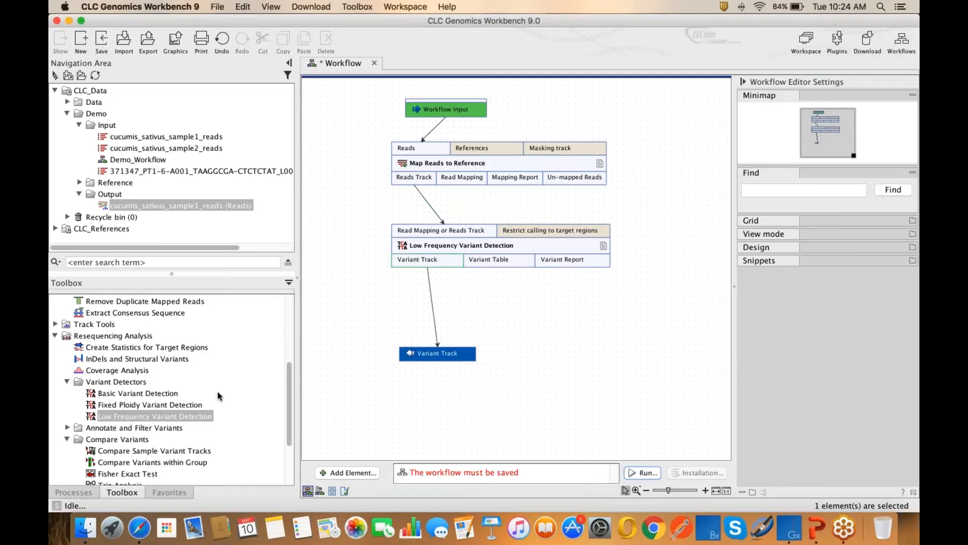
# - Close the new workflow without saving it
pyautogui.scroll(5, 217, 391)
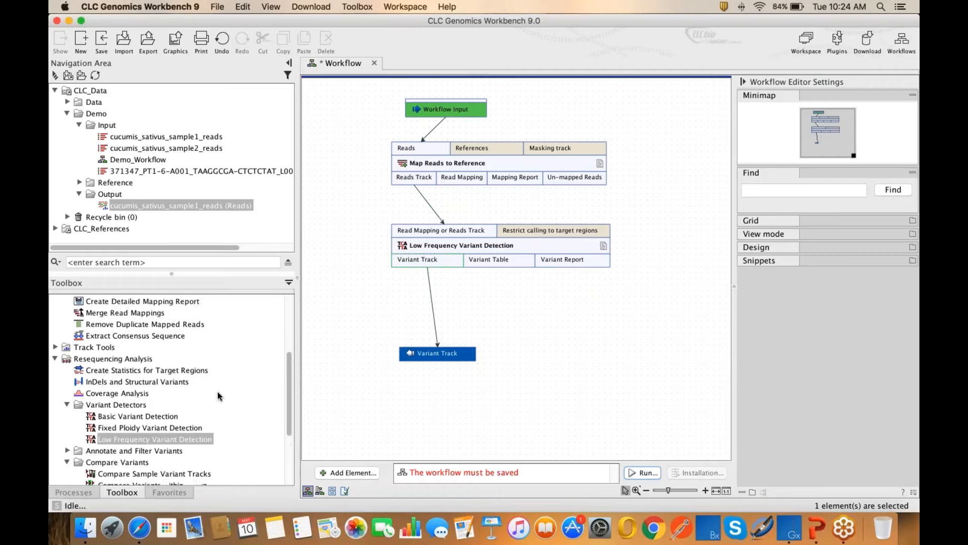
pyautogui.scroll(2, 217, 391)
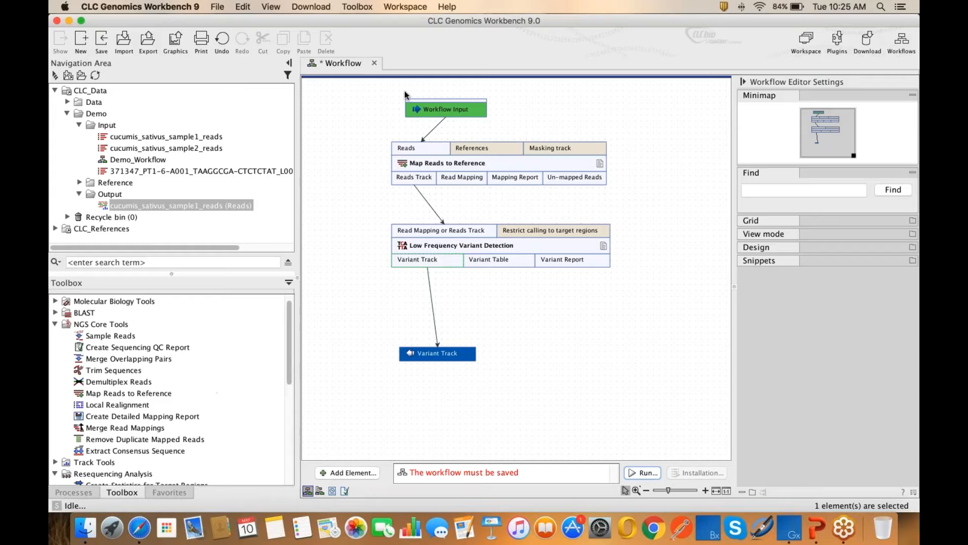
pyautogui.click(374, 64)
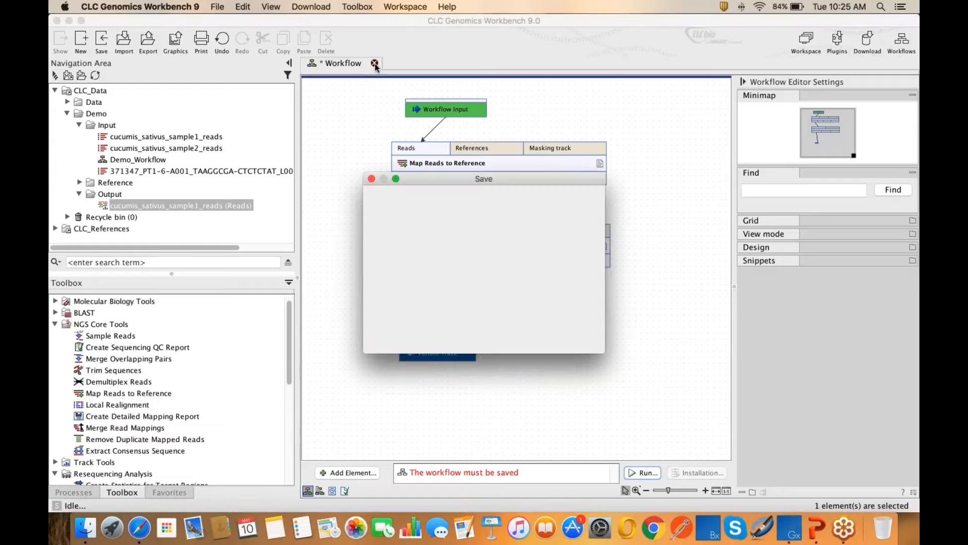
pyautogui.click(464, 337)
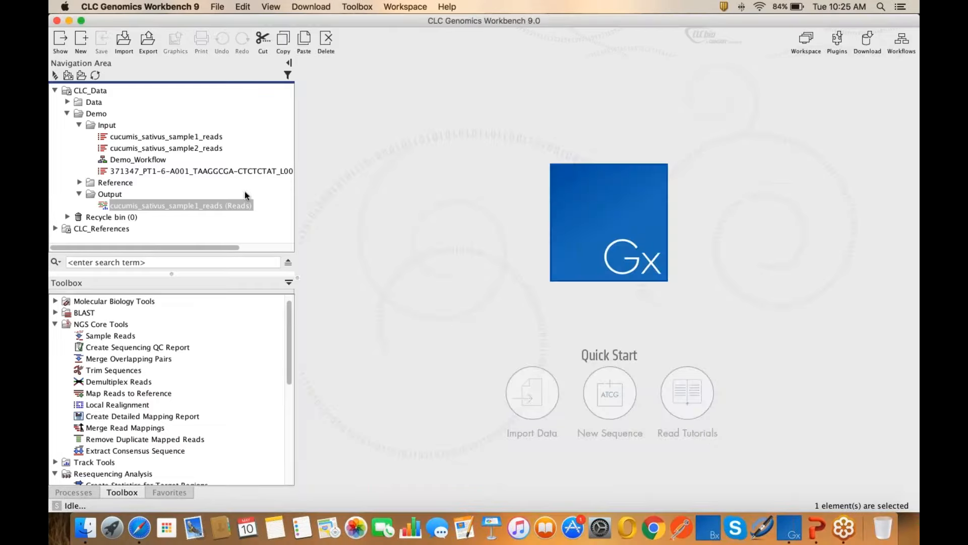
# - Open Demo_Workflow from the Demo Input folder and examine its elements from the workflow input down to the Variant Track output
pyautogui.doubleClick(156, 162)
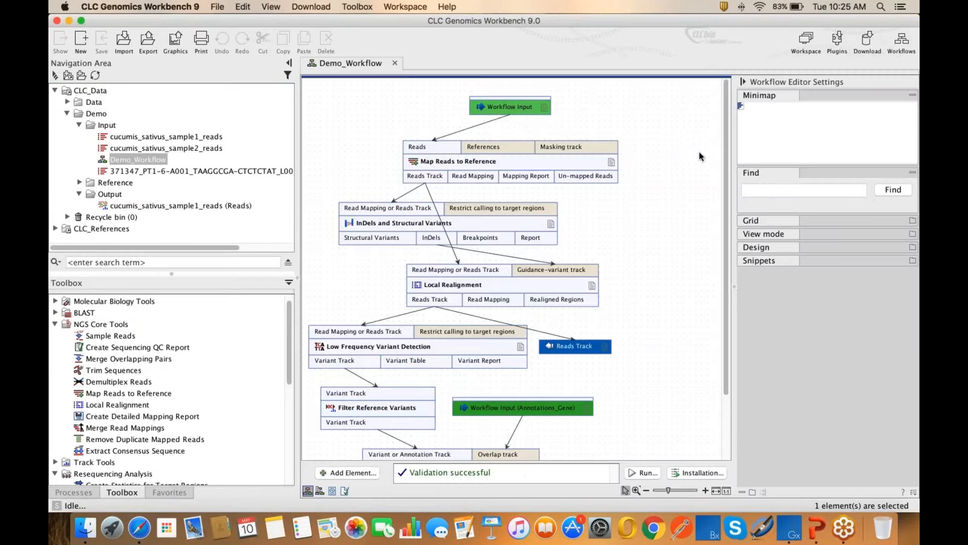
pyautogui.moveTo(726, 156)
pyautogui.mouseDown()
pyautogui.moveTo(725, 197)
pyautogui.moveTo(724, 170)
pyautogui.mouseUp()
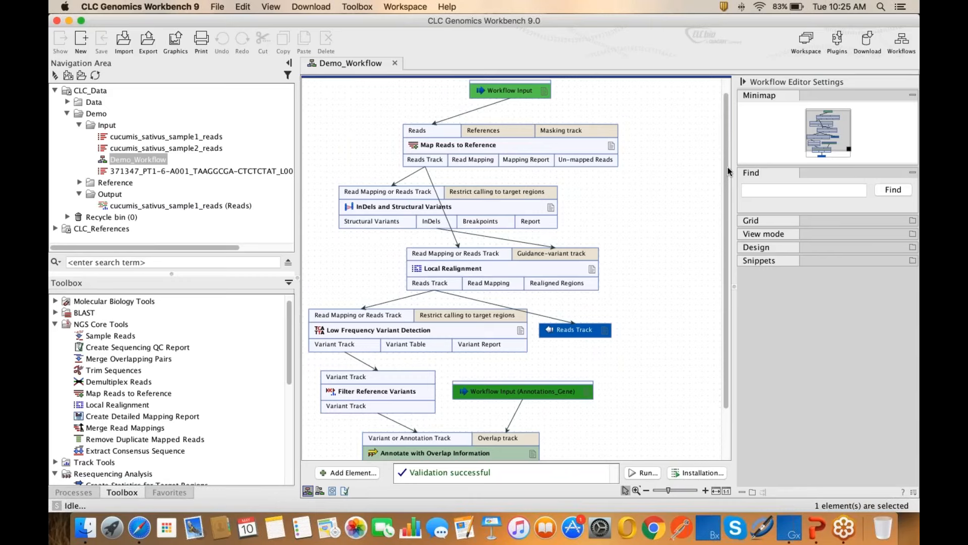
pyautogui.moveTo(726, 167); pyautogui.dragTo(719, 139)
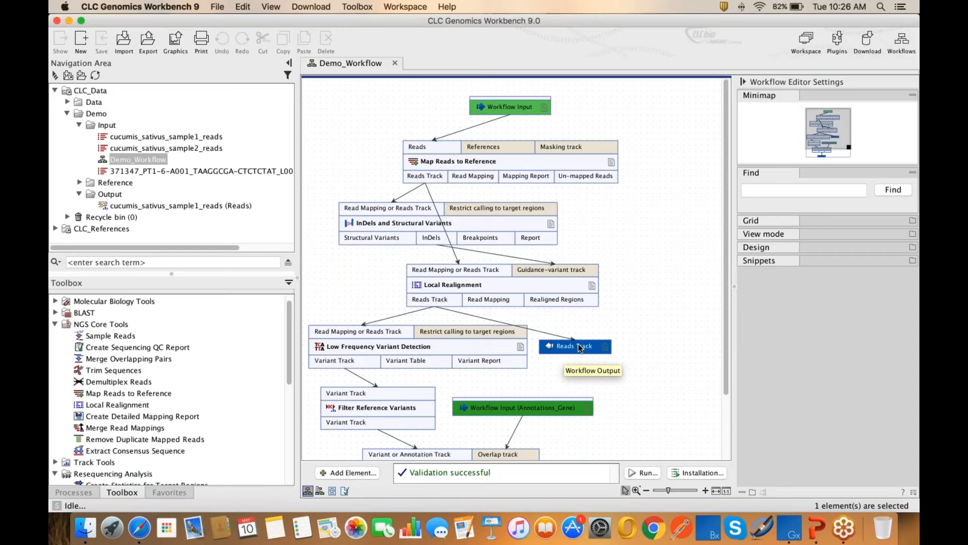
pyautogui.scroll(-5, 578, 345)
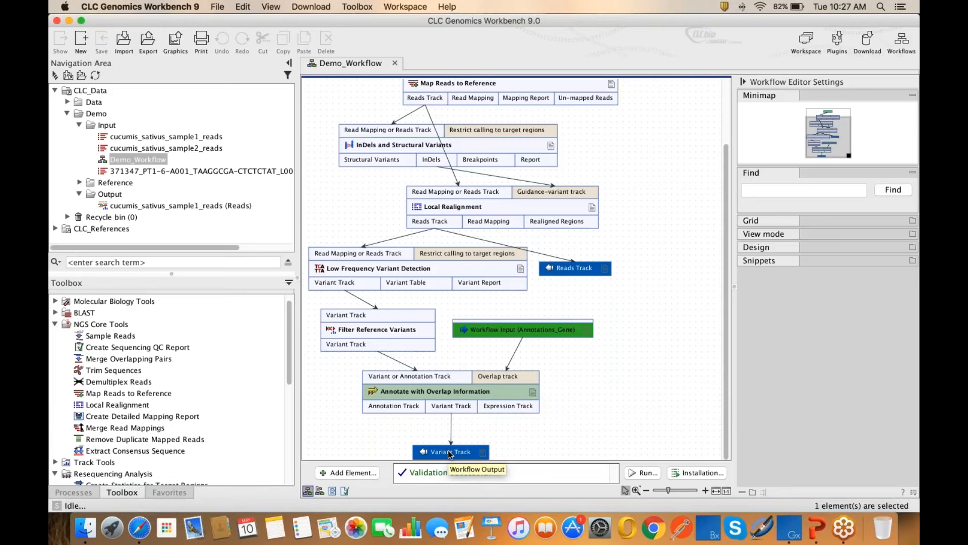
pyautogui.scroll(3, 650, 288)
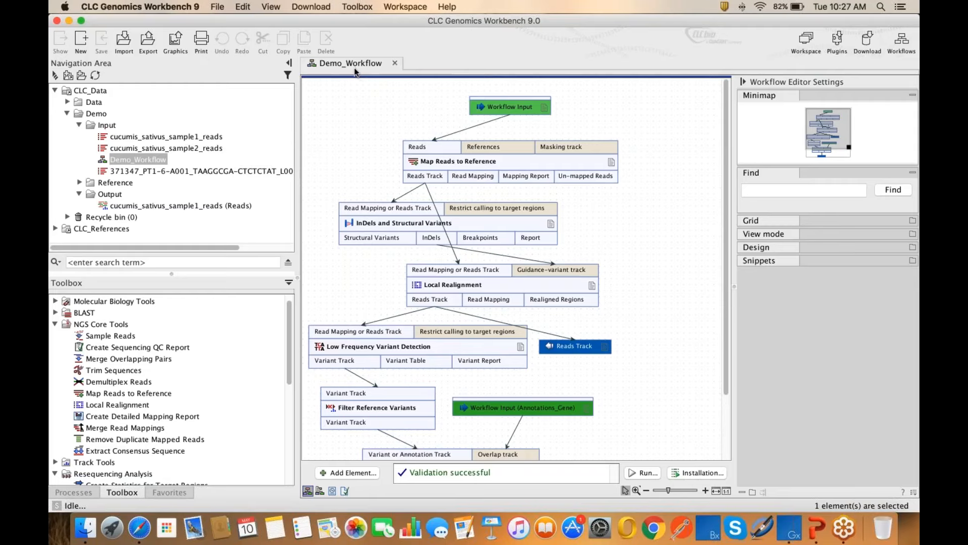
# - Start running Demo_Workflow on the Workbench in batch mode, with the Input folder as the sequencing reads
pyautogui.click(644, 472)
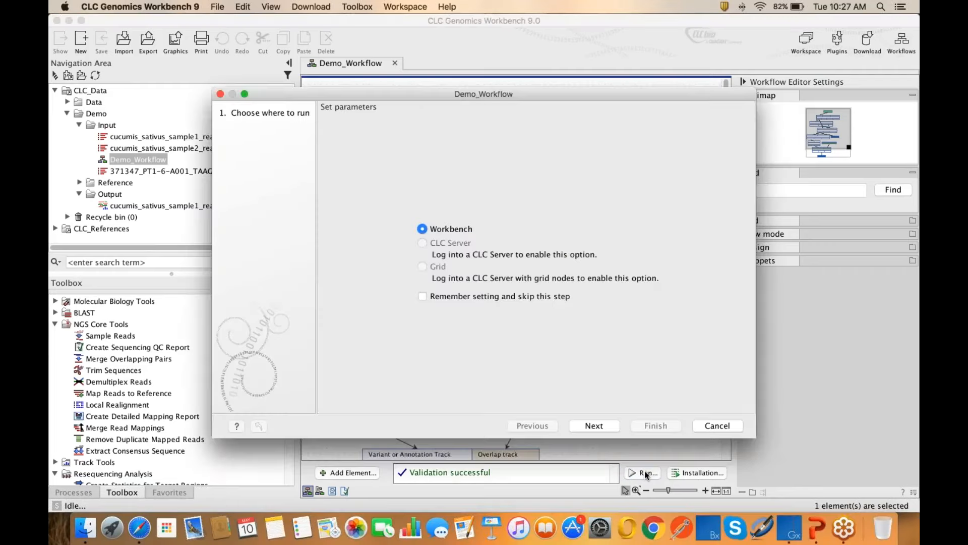
pyautogui.click(584, 426)
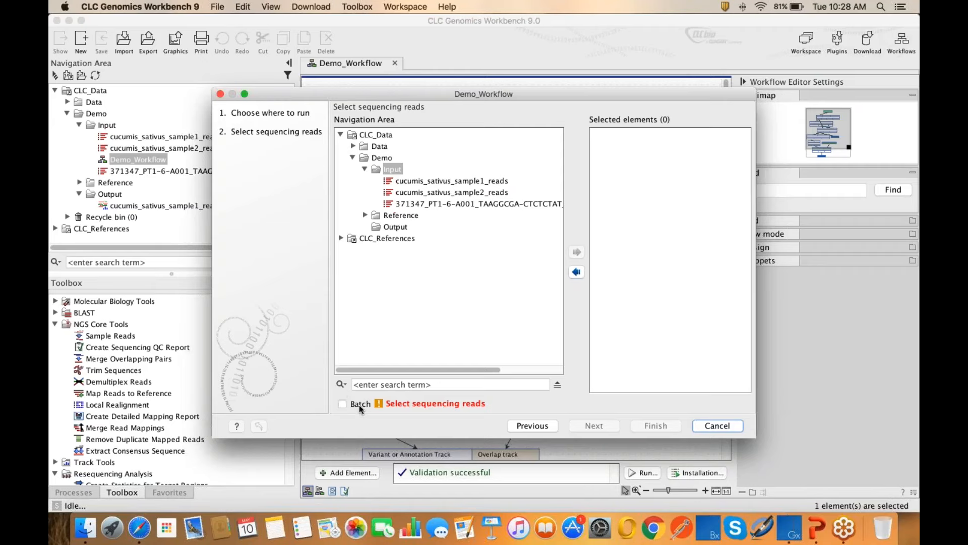
pyautogui.moveTo(361, 408)
pyautogui.click(343, 404)
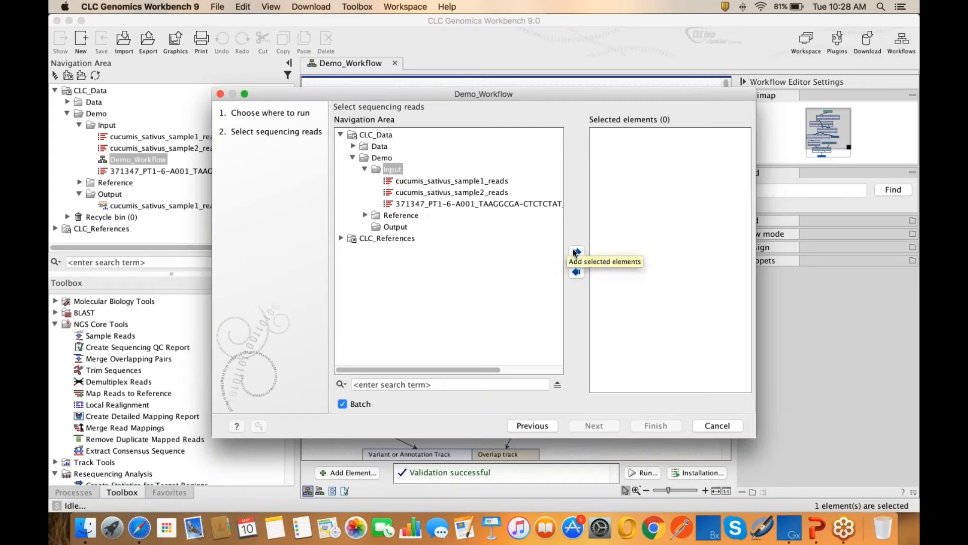
pyautogui.click(575, 251)
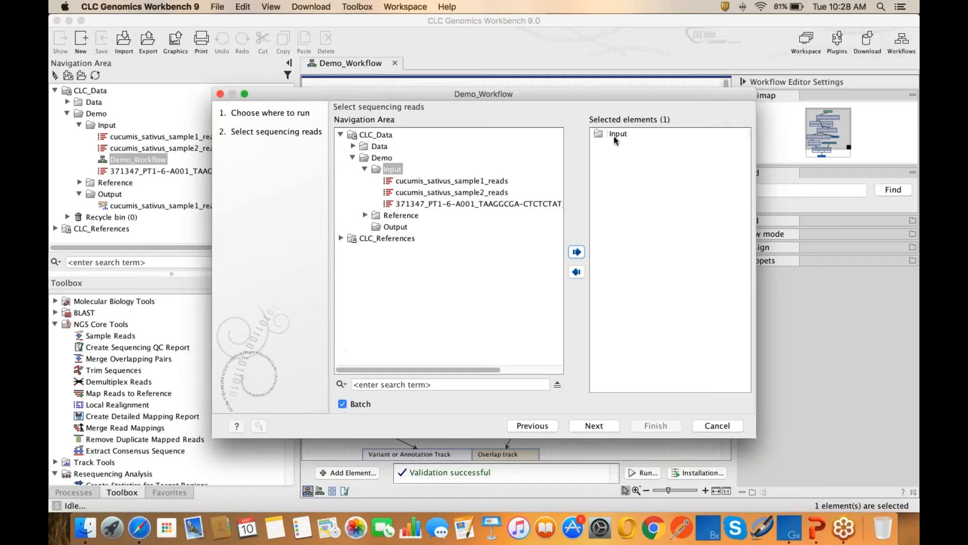
pyautogui.click(594, 426)
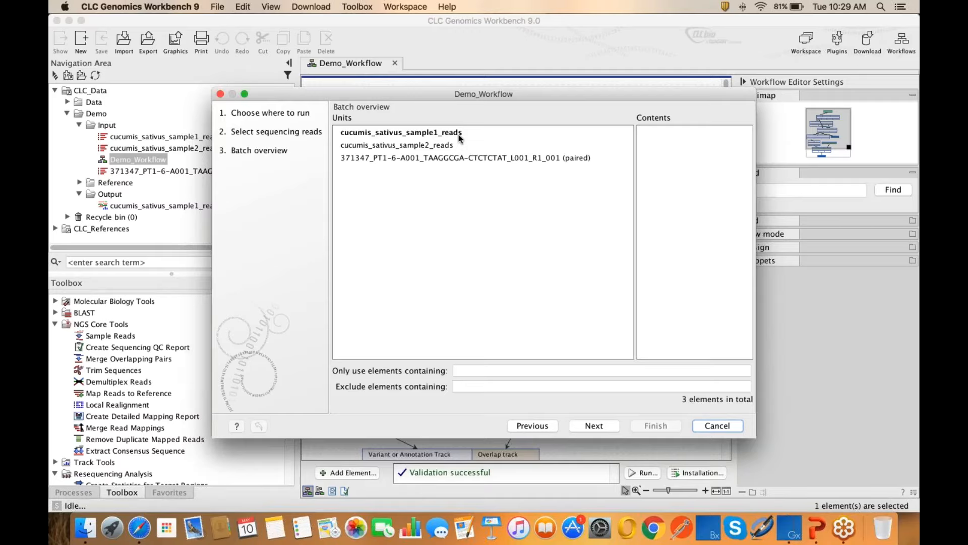
# - Remove the paired 371347_PT1-6-A001 reads unit from the batch
pyautogui.click(448, 161)
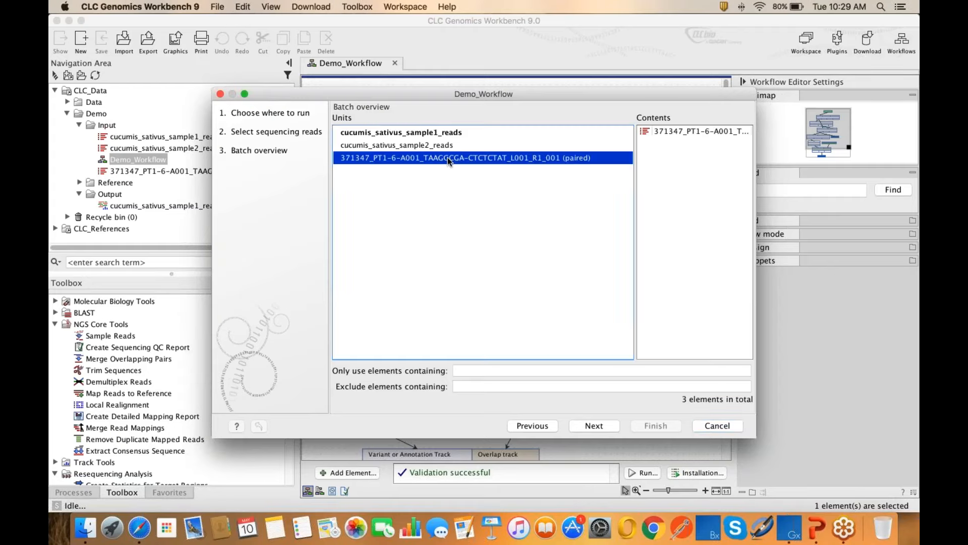
pyautogui.rightClick(447, 157)
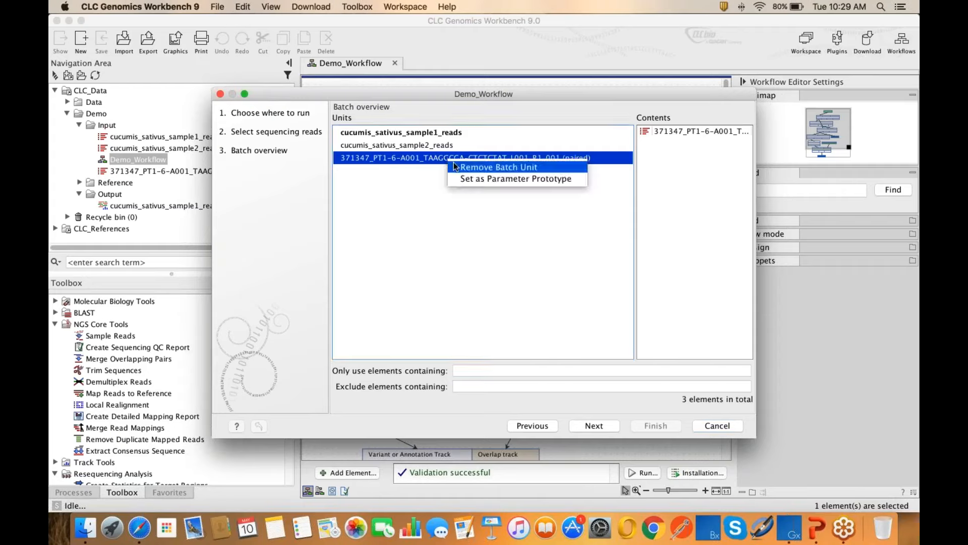
pyautogui.click(453, 163)
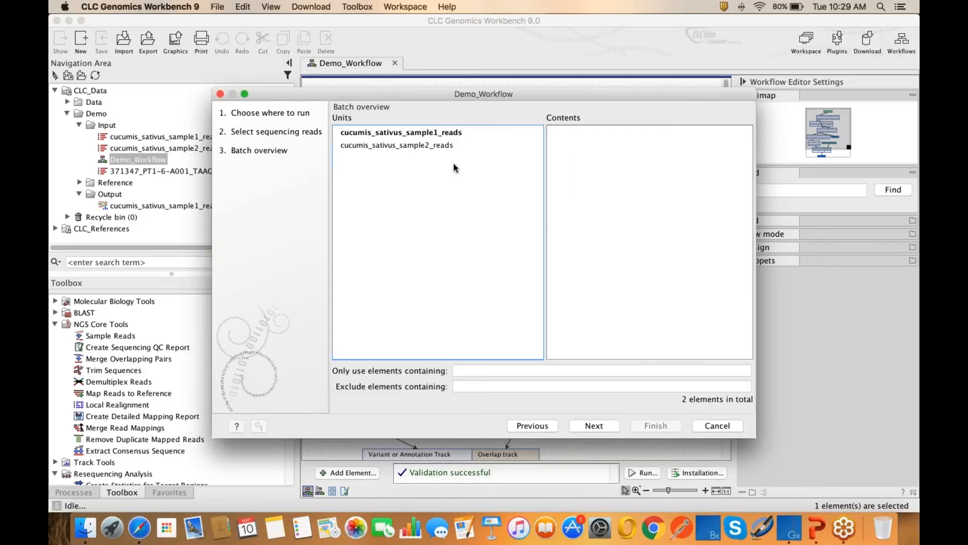
# - Check the contents of both cucumis_sativus sample units, then accept the batch and Annotations_Gene as the gene annotation input
pyautogui.click(396, 137)
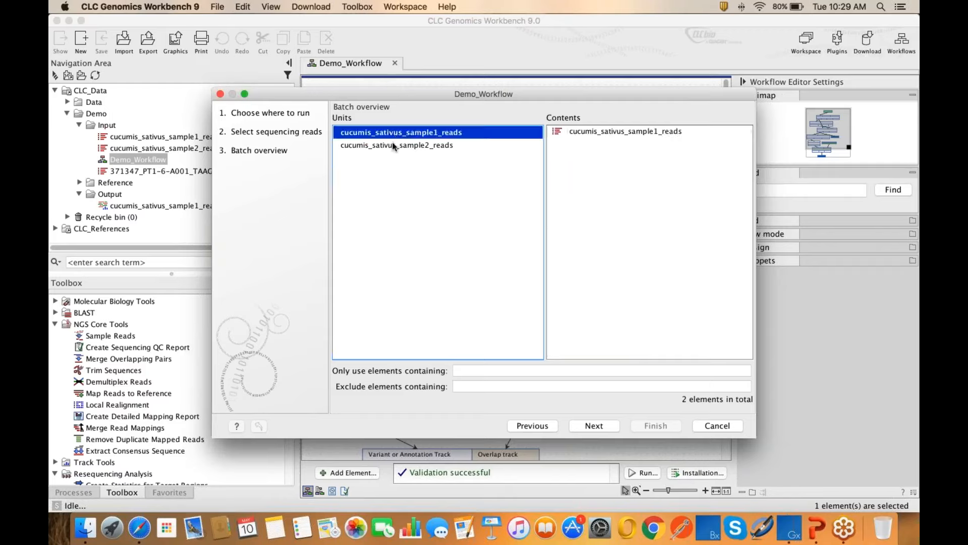
pyautogui.click(397, 143)
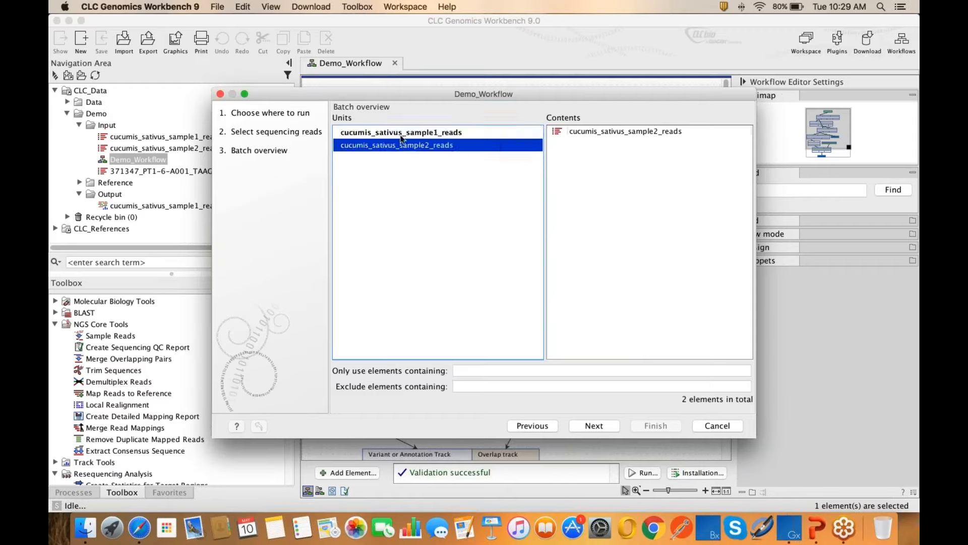
pyautogui.click(399, 133)
pyautogui.click(594, 425)
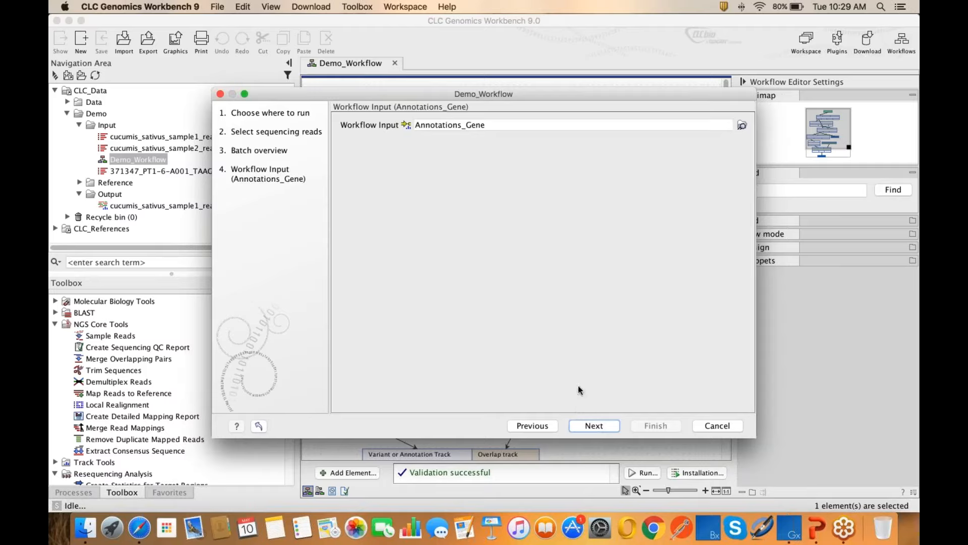
pyautogui.click(588, 427)
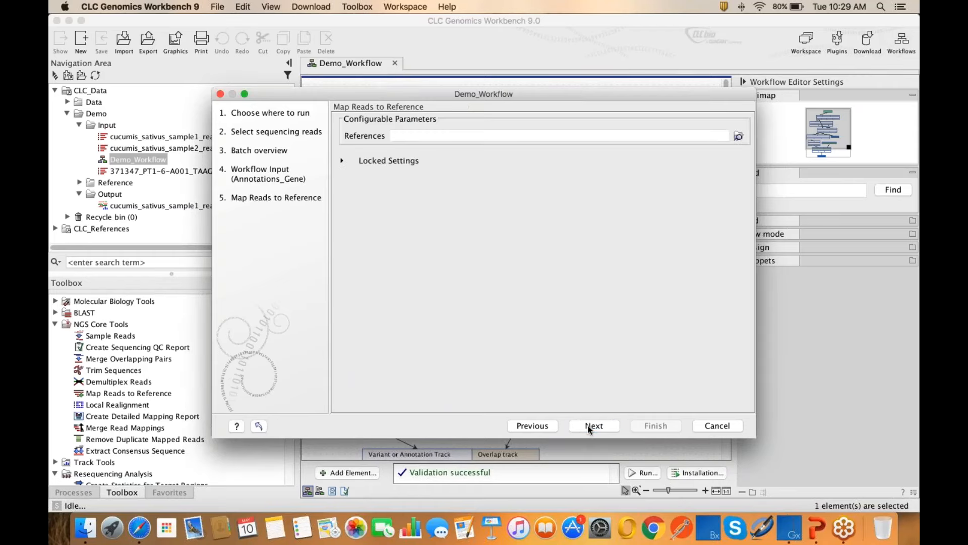
# - Set Genome from the Demo Reference folder as the reference for the Map Reads to Reference stage
pyautogui.click(738, 137)
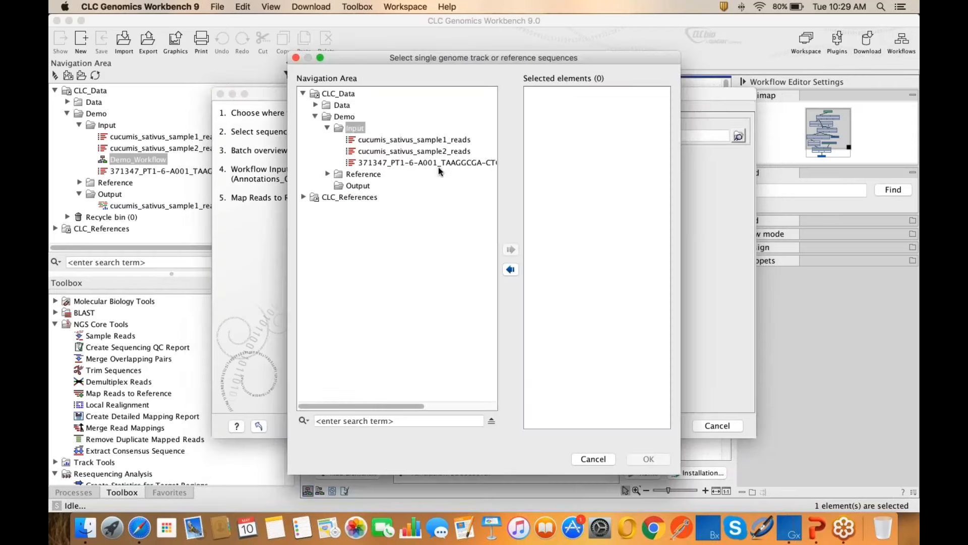
pyautogui.click(327, 174)
pyautogui.click(371, 185)
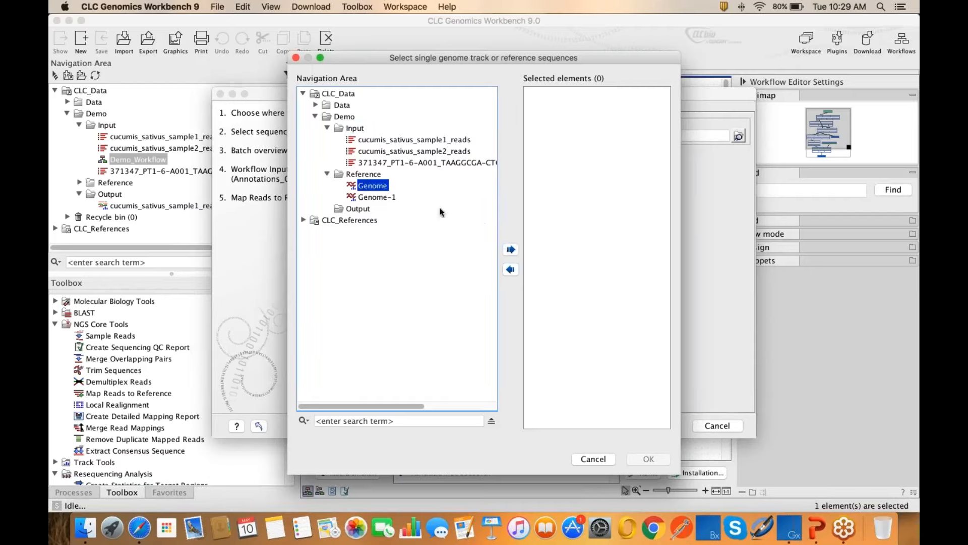
pyautogui.click(510, 249)
pyautogui.click(641, 456)
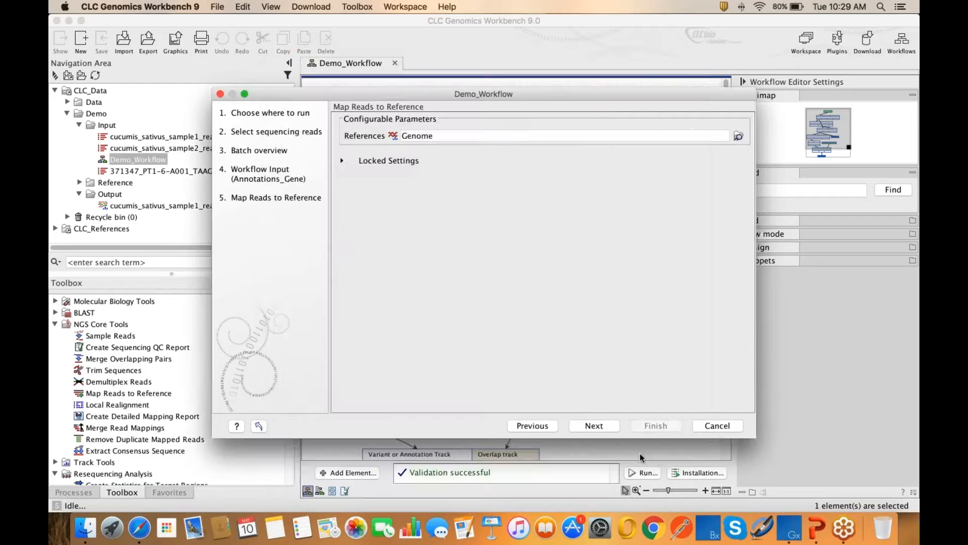
pyautogui.click(615, 427)
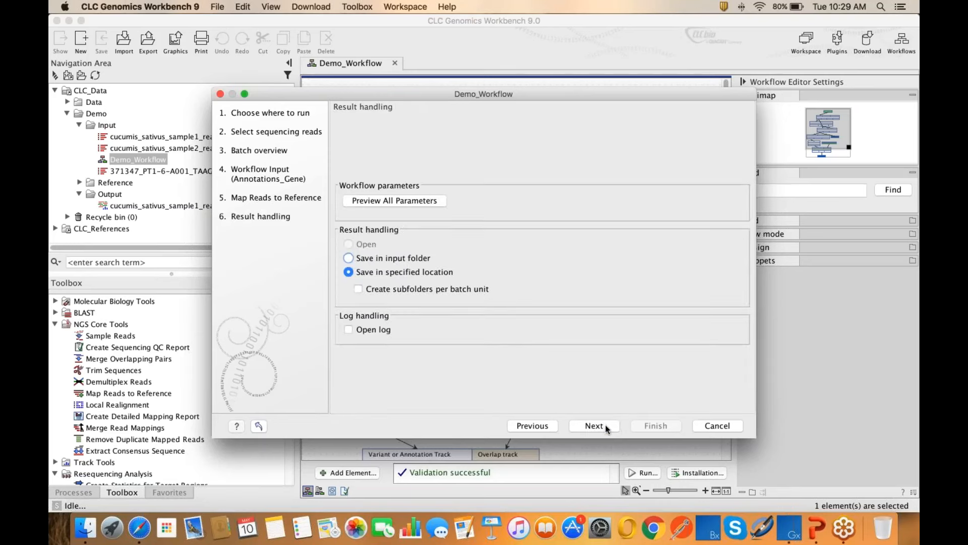
# - Save the results in the specified Demo Output folder and start the batch run
pyautogui.click(604, 425)
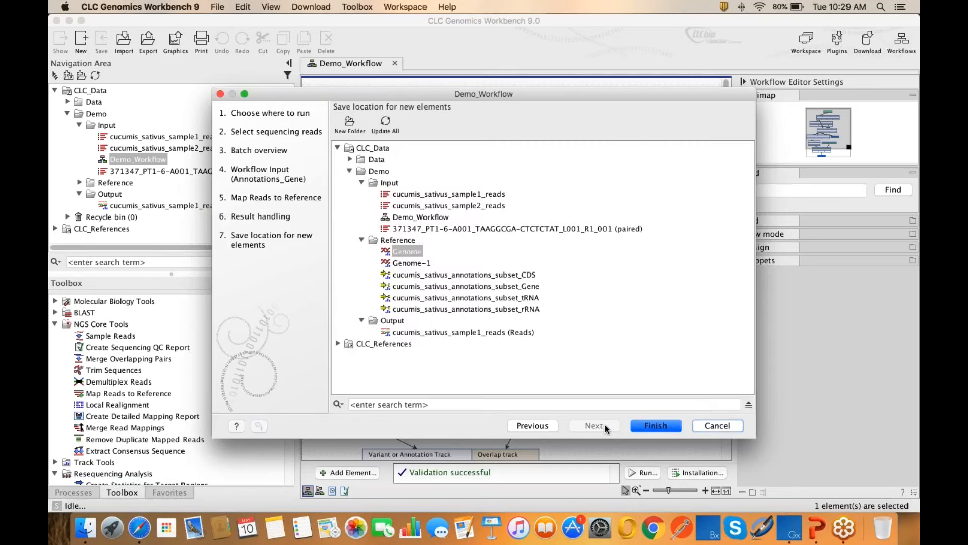
pyautogui.click(400, 322)
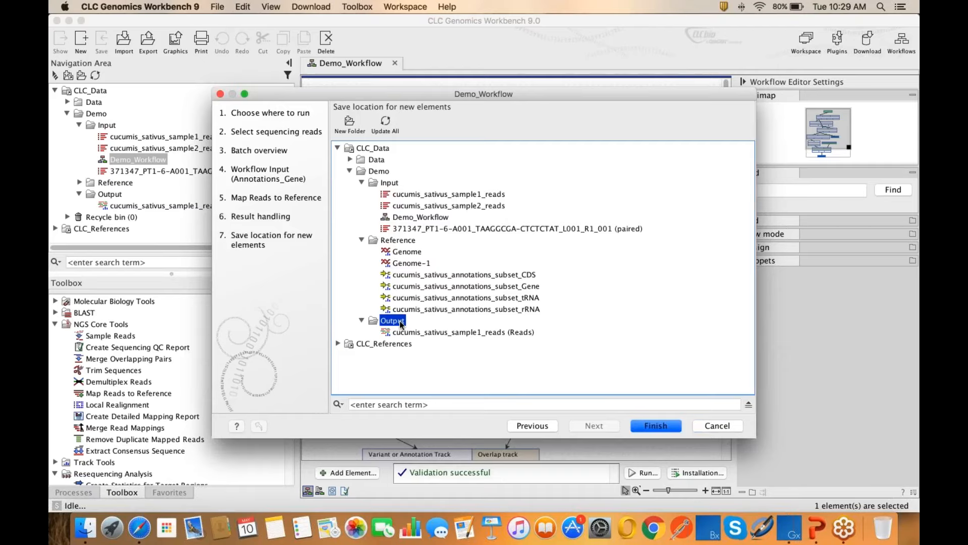
pyautogui.click(656, 425)
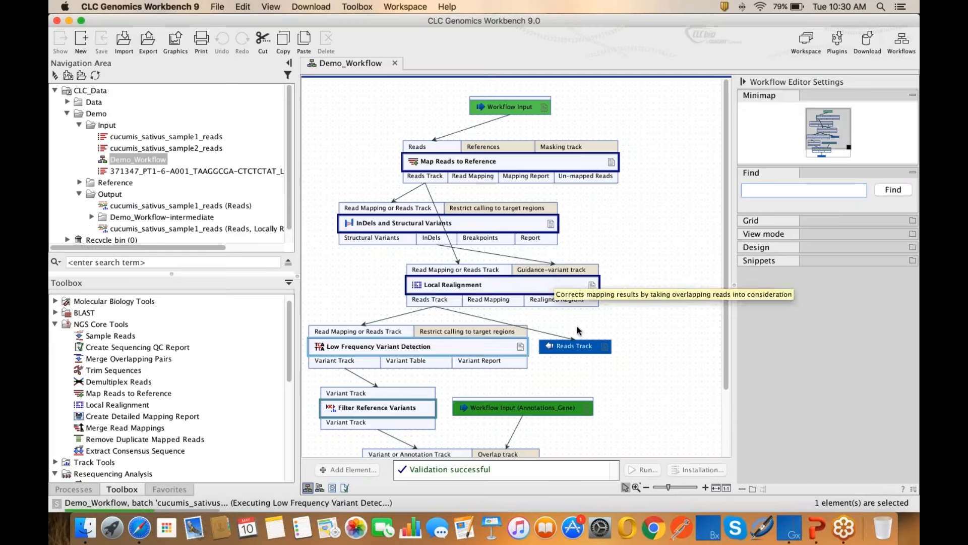
# - Follow the batch run in the workflow and the process list, and look over the files in the Output folder
pyautogui.scroll(-5, 675, 338)
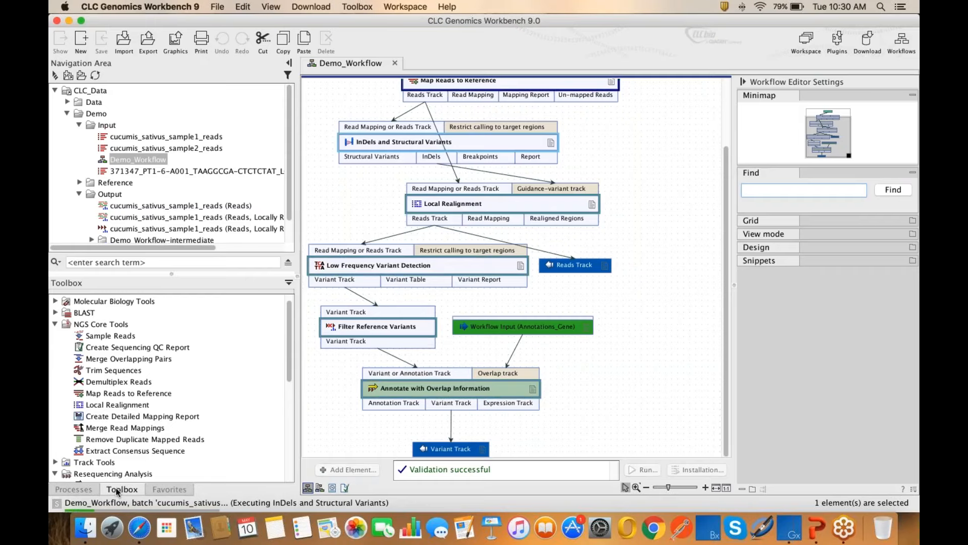
pyautogui.click(80, 492)
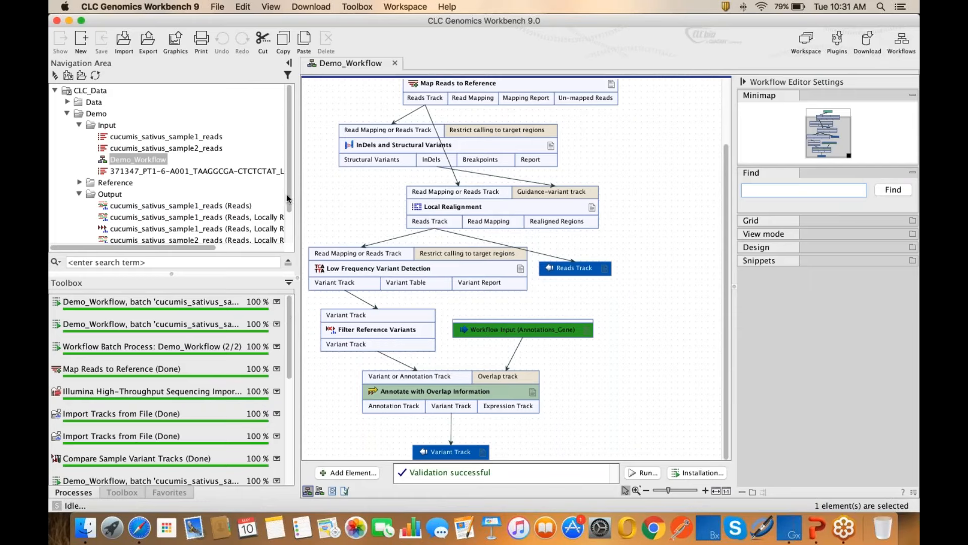
pyautogui.moveTo(287, 197); pyautogui.dragTo(286, 228)
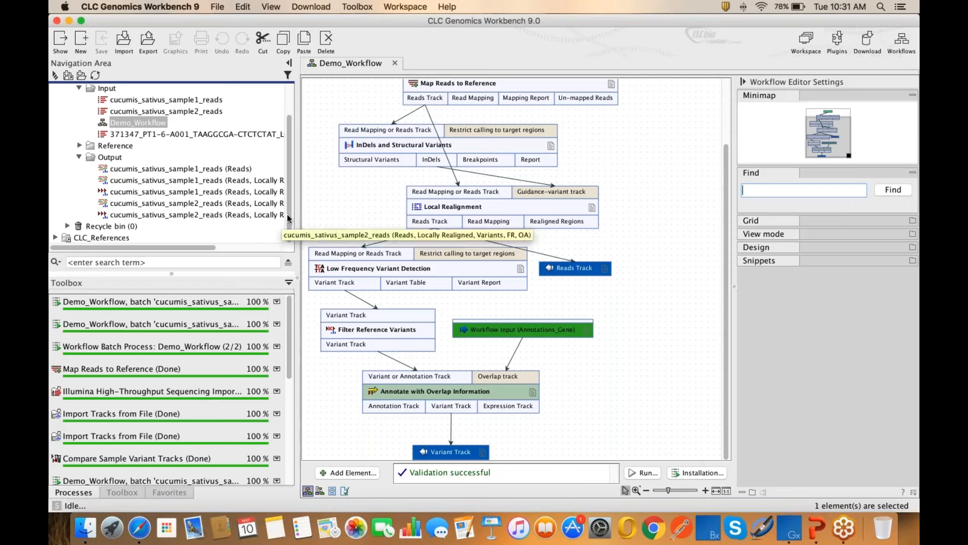
pyautogui.scroll(3, 290, 182)
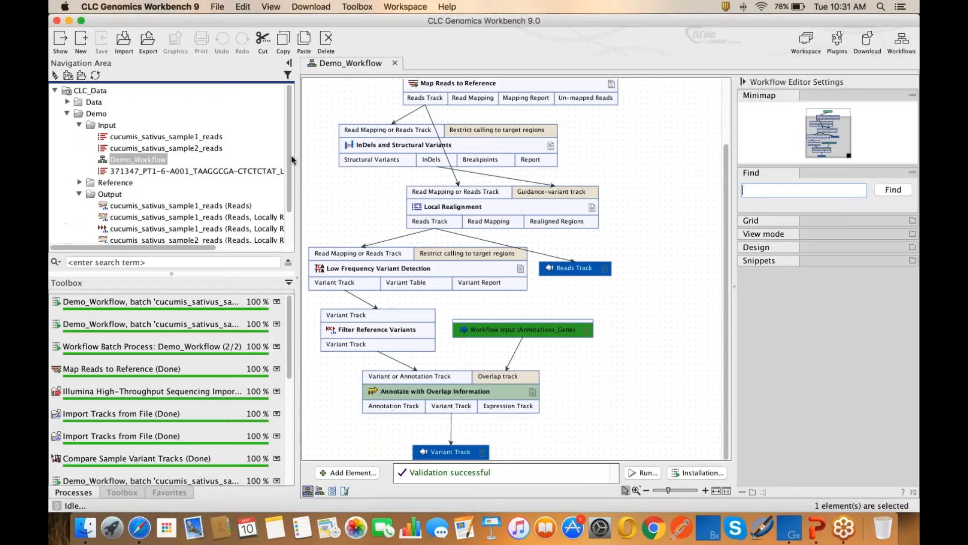
pyautogui.scroll(-3, 290, 176)
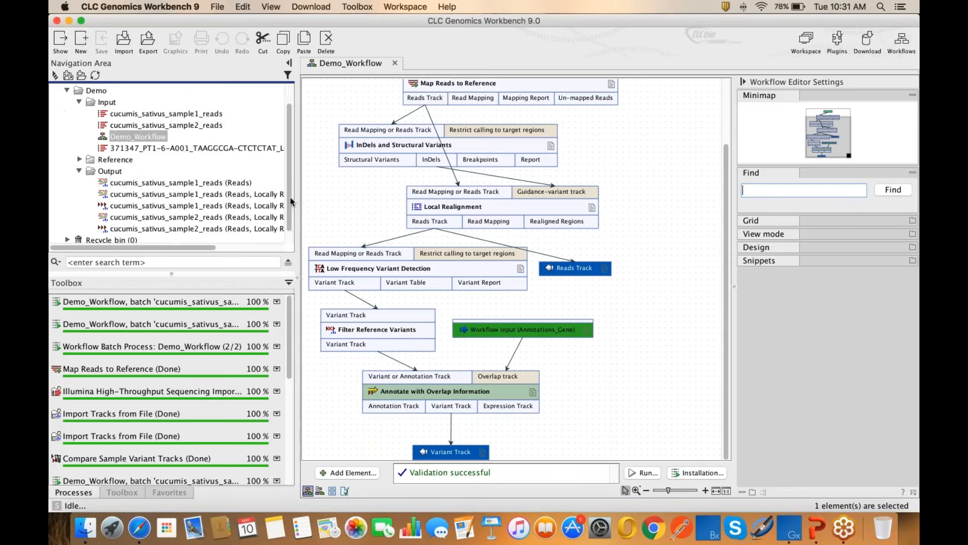
# - Find the results of the most recent Demo_Workflow batch process and read their full names in the Output folder
pyautogui.click(276, 302)
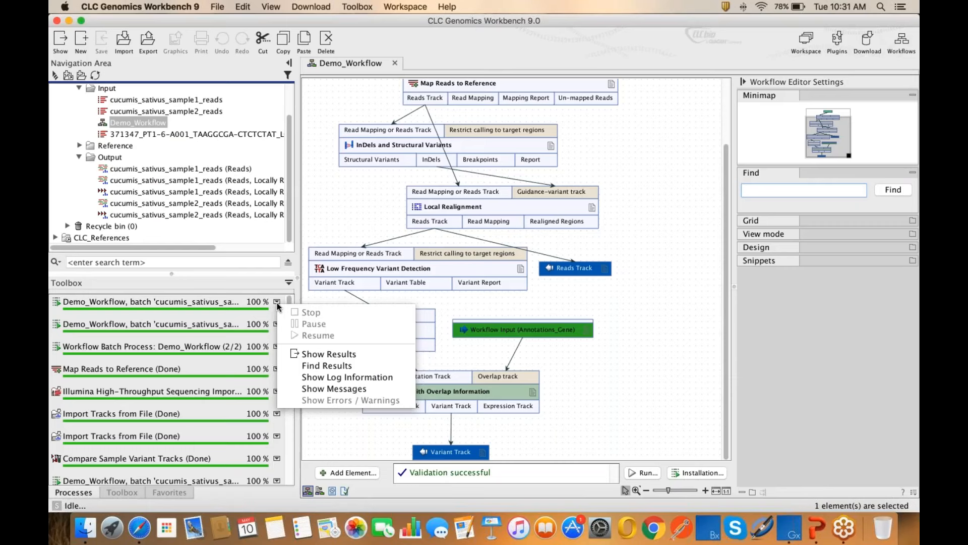
pyautogui.click(276, 301)
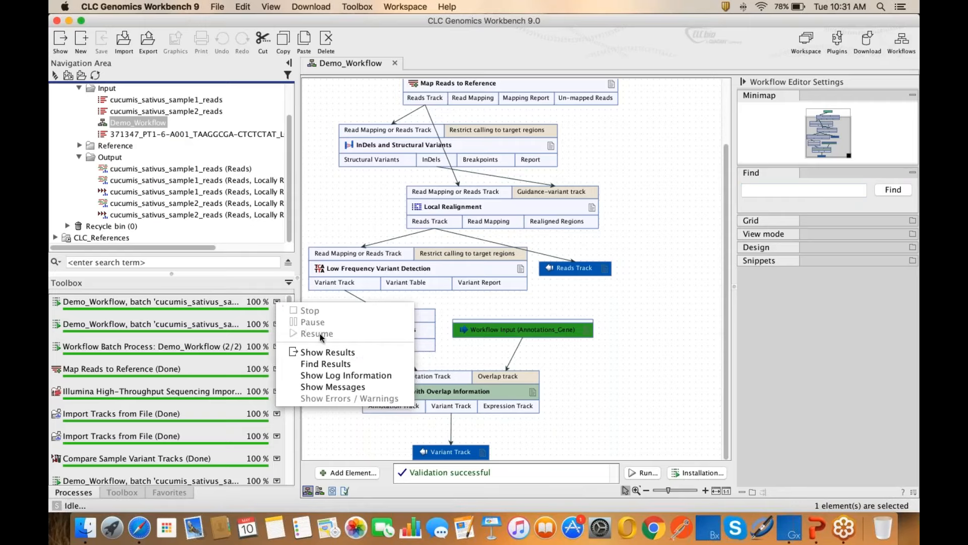
pyautogui.click(319, 364)
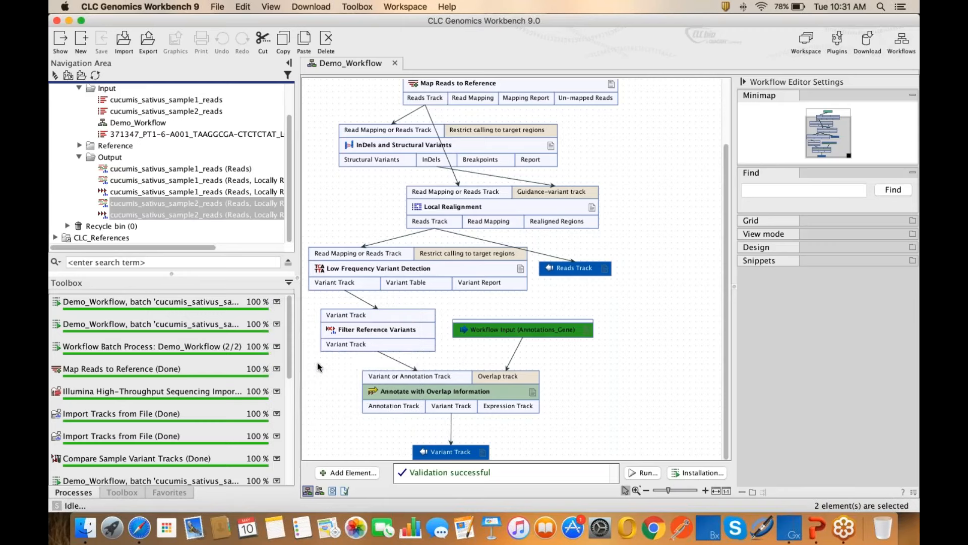
pyautogui.moveTo(201, 251); pyautogui.dragTo(263, 250)
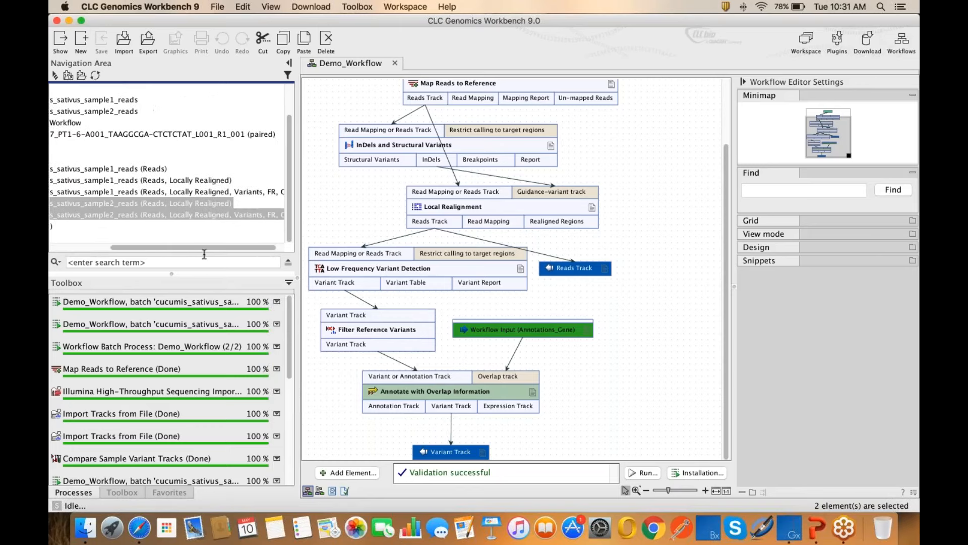
pyautogui.moveTo(192, 249); pyautogui.dragTo(141, 254)
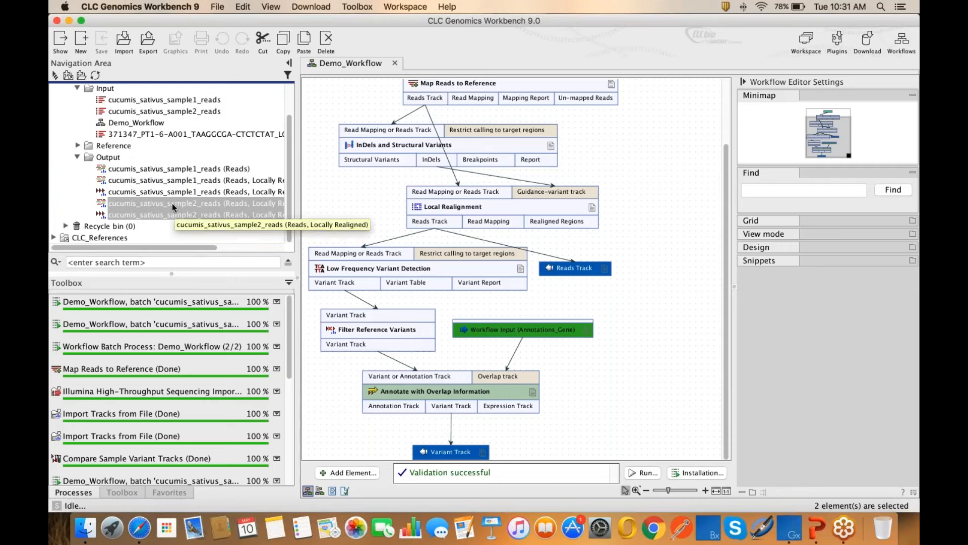
pyautogui.moveTo(181, 187); pyautogui.dragTo(333, 52)
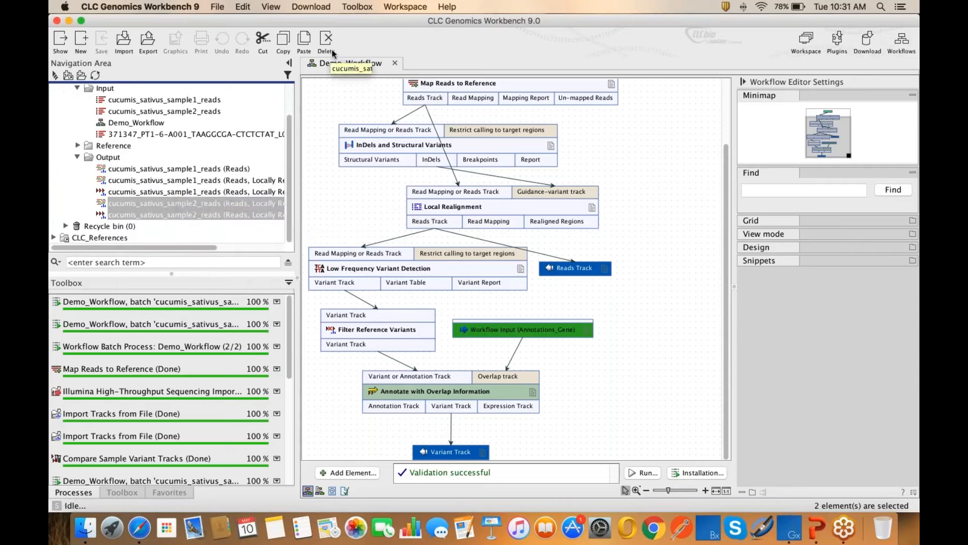
pyautogui.click(180, 223)
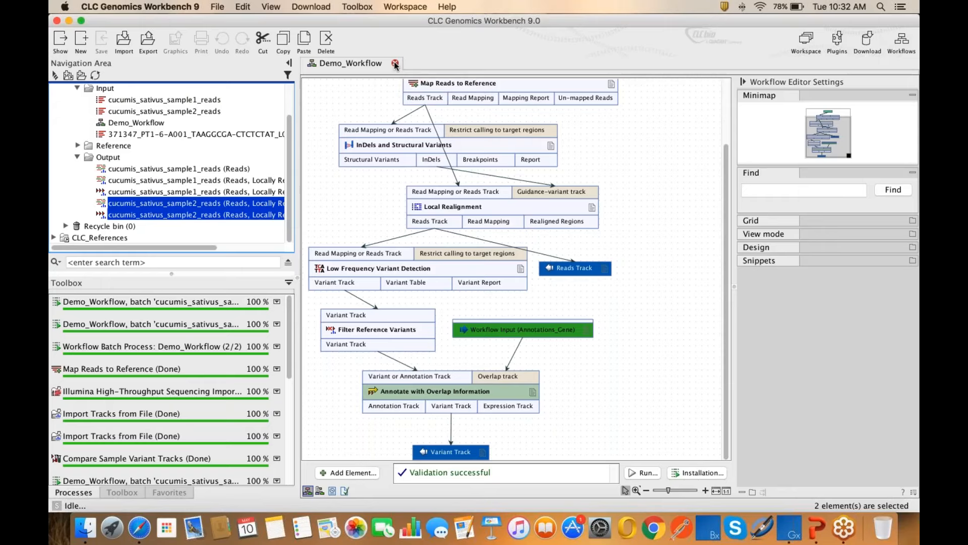
# - Close Demo_Workflow and select the variant track of cucumis_sativus_sample1_reads in the Output folder
pyautogui.click(395, 64)
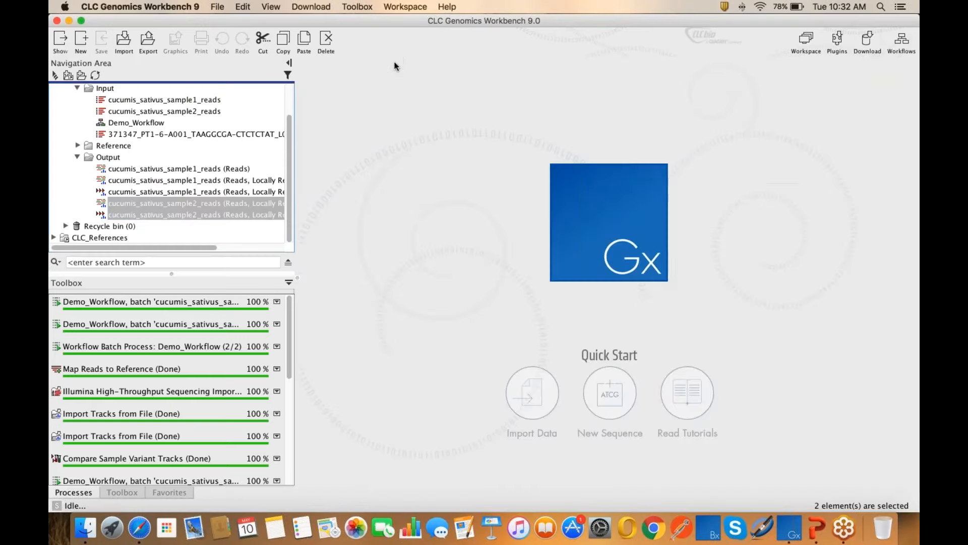
pyautogui.click(210, 195)
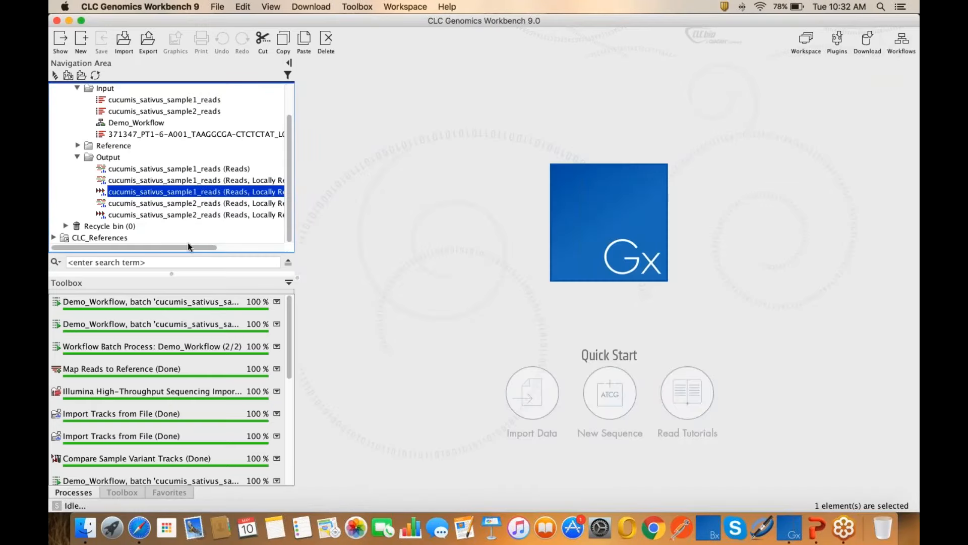
pyautogui.moveTo(190, 247)
pyautogui.mouseDown()
pyautogui.moveTo(257, 250)
pyautogui.moveTo(181, 247)
pyautogui.mouseUp()
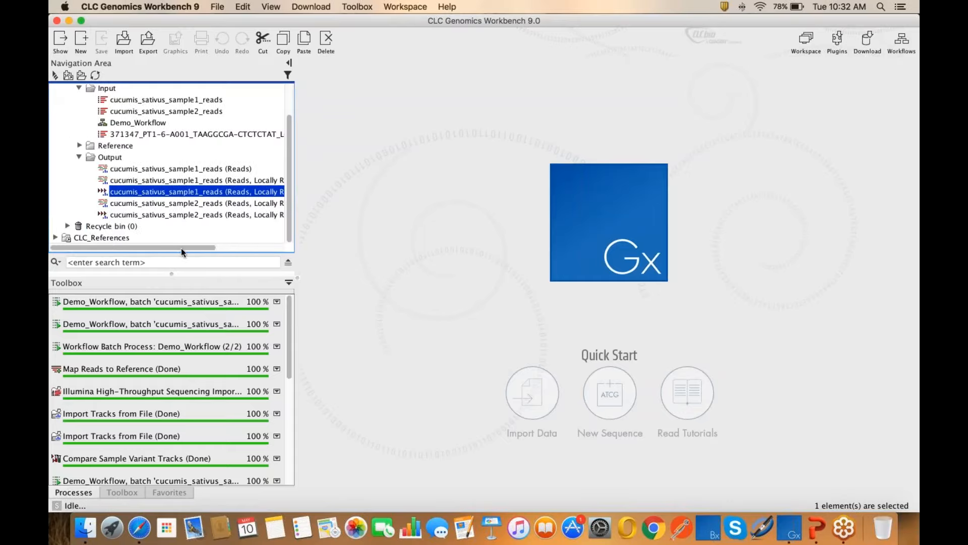
pyautogui.click(154, 205)
pyautogui.click(161, 193)
pyautogui.click(162, 216)
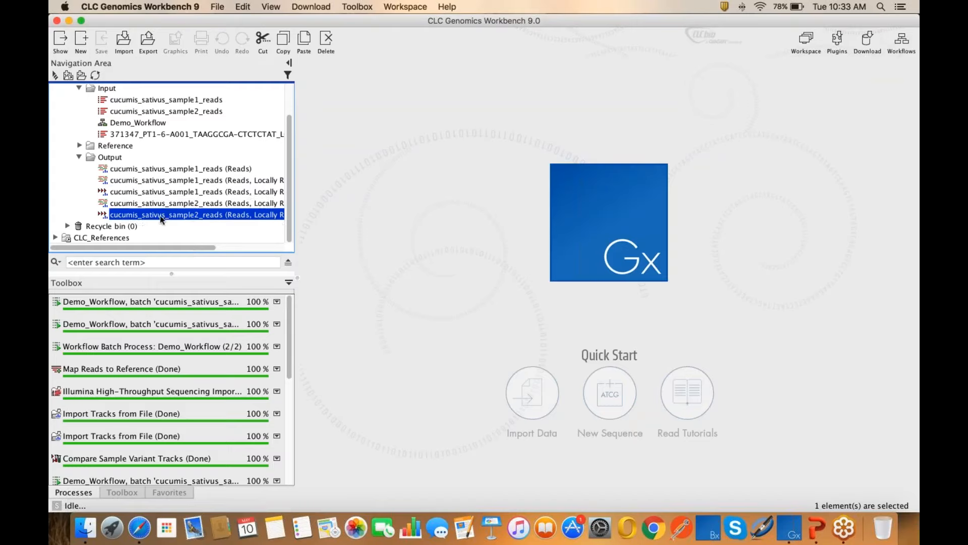
pyautogui.click(178, 192)
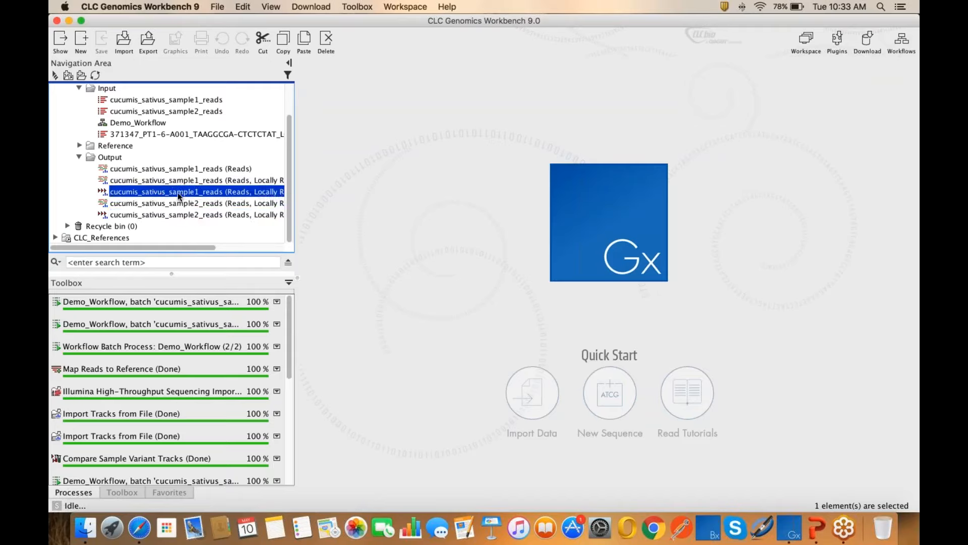
pyautogui.click(167, 216)
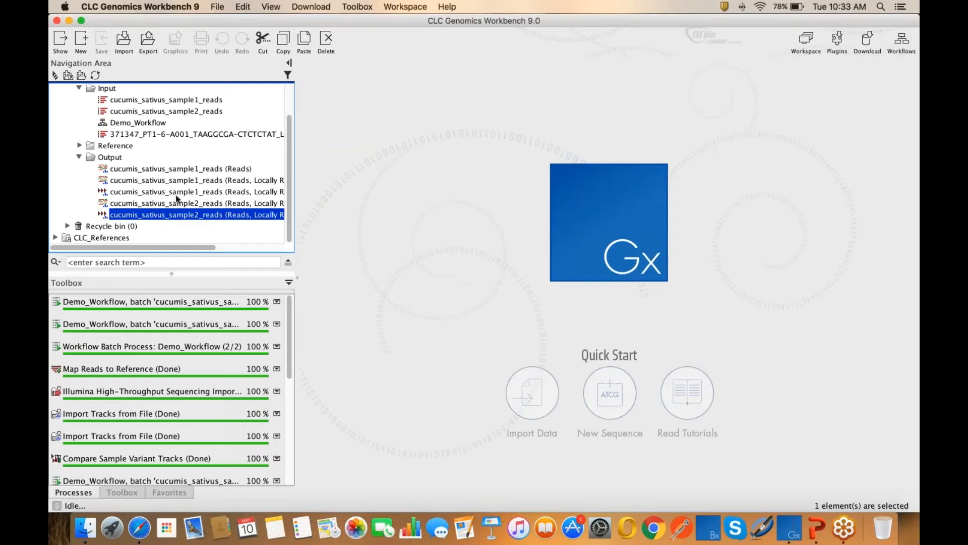
pyautogui.click(177, 195)
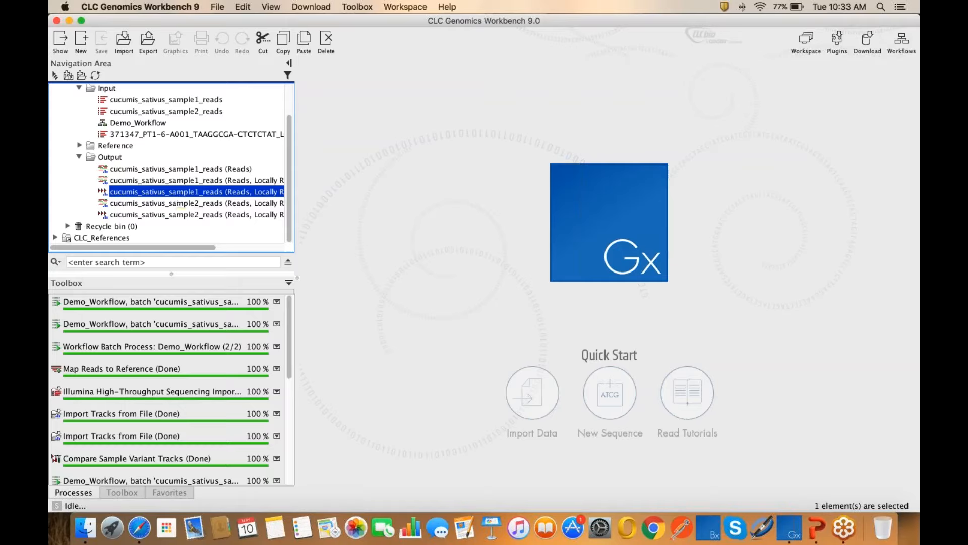
# - Start Compare Sample Variant Tracks with the cucumis_sativus_sample1_reads variant track as the only input
pyautogui.click(134, 493)
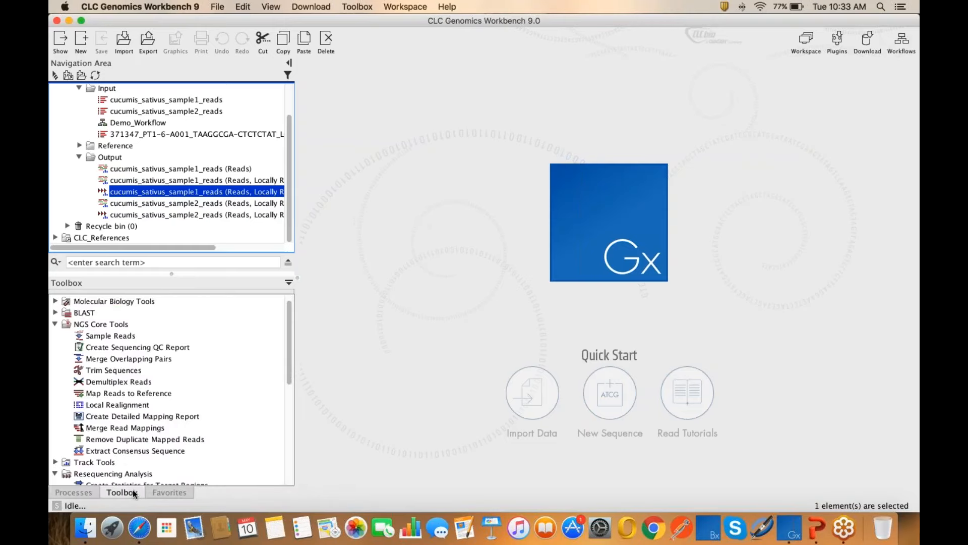
pyautogui.scroll(-8, 184, 432)
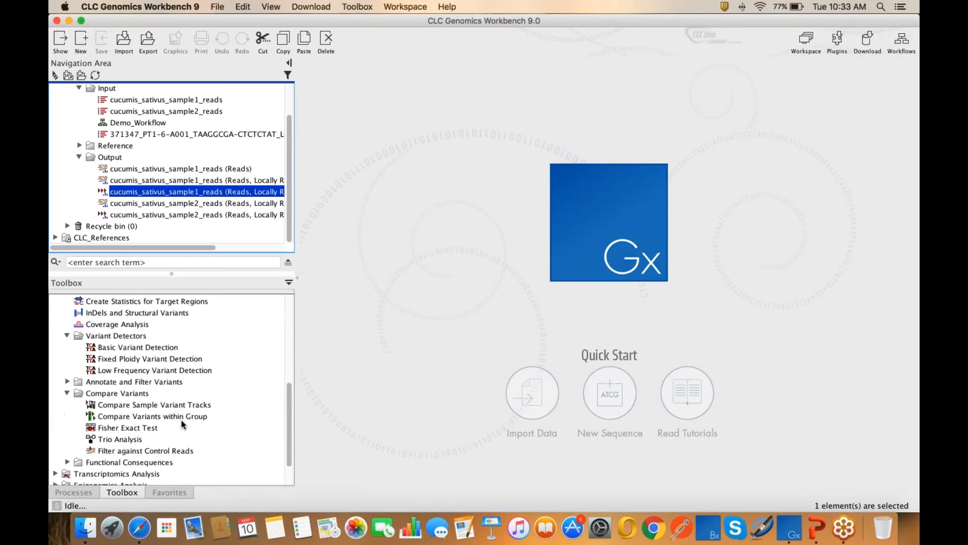
pyautogui.doubleClick(175, 406)
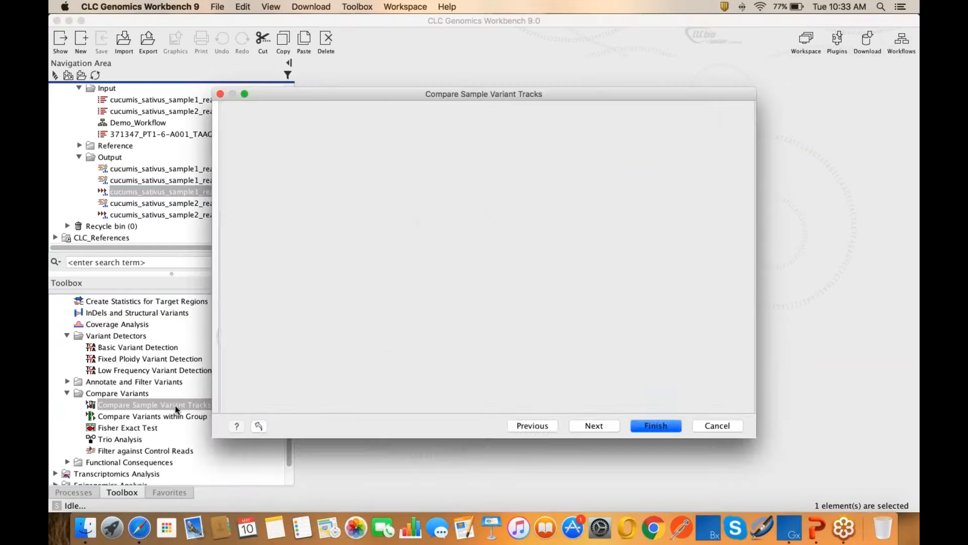
pyautogui.click(585, 427)
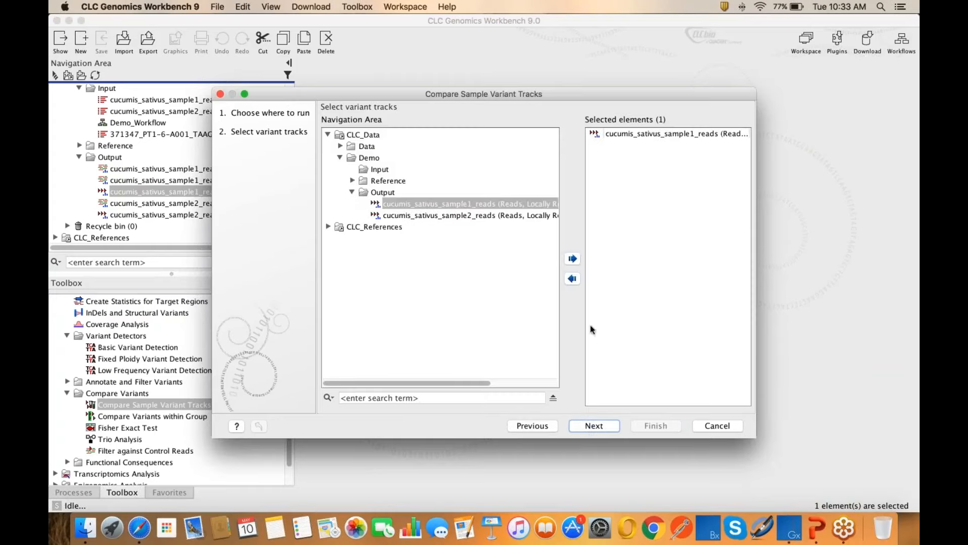
pyautogui.click(660, 134)
pyautogui.click(575, 279)
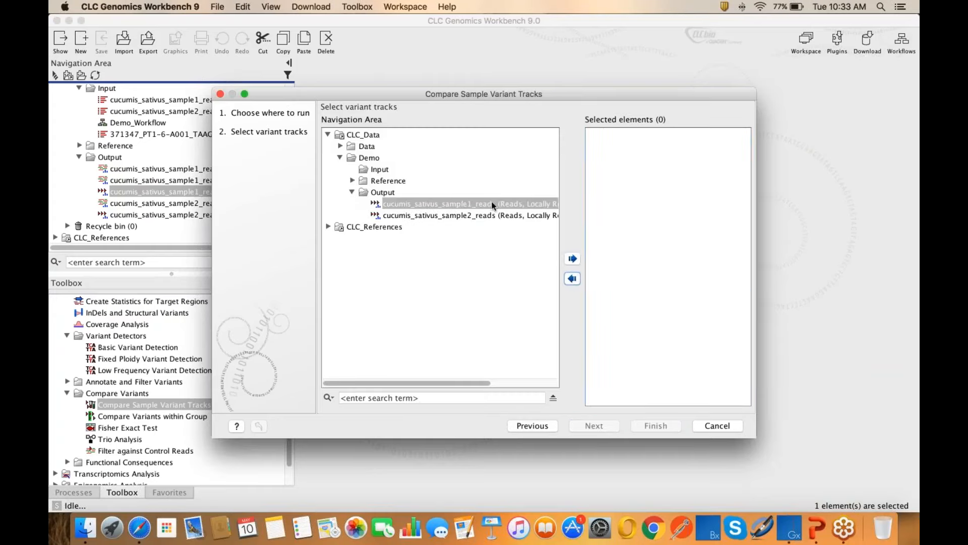
pyautogui.click(492, 203)
pyautogui.click(572, 258)
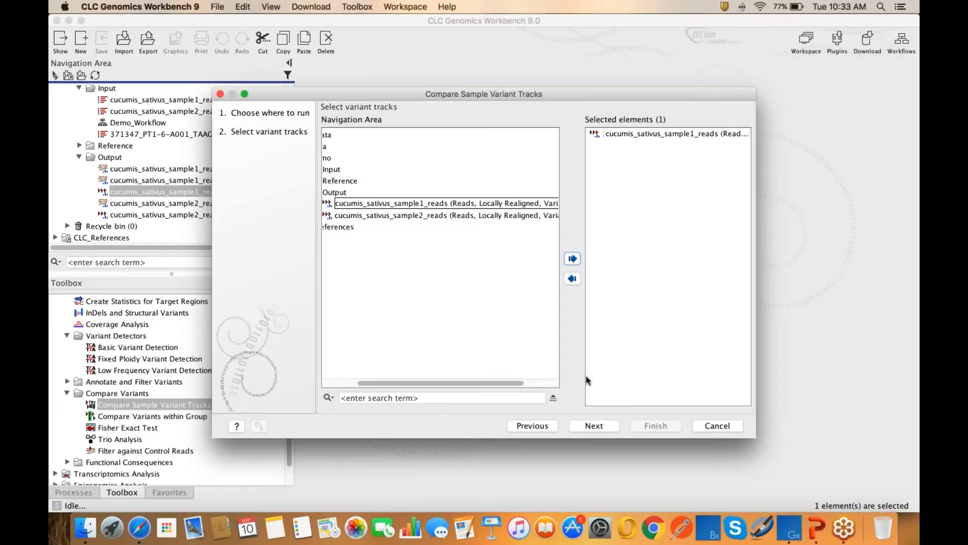
pyautogui.click(588, 426)
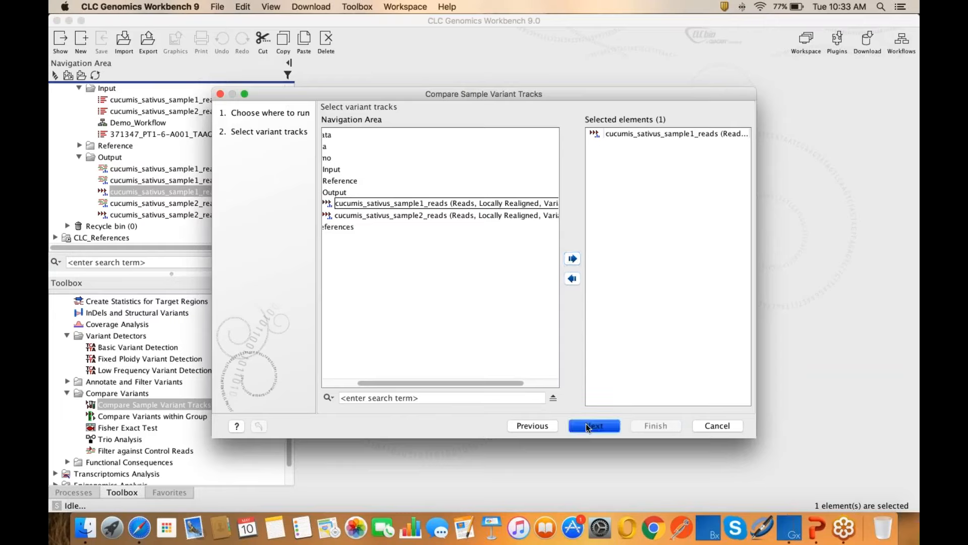
# - Choose the cucumis_sativus_sample2_reads variant track as the comparison track for filtering
pyautogui.click(736, 229)
pyautogui.click(429, 174)
pyautogui.click(510, 249)
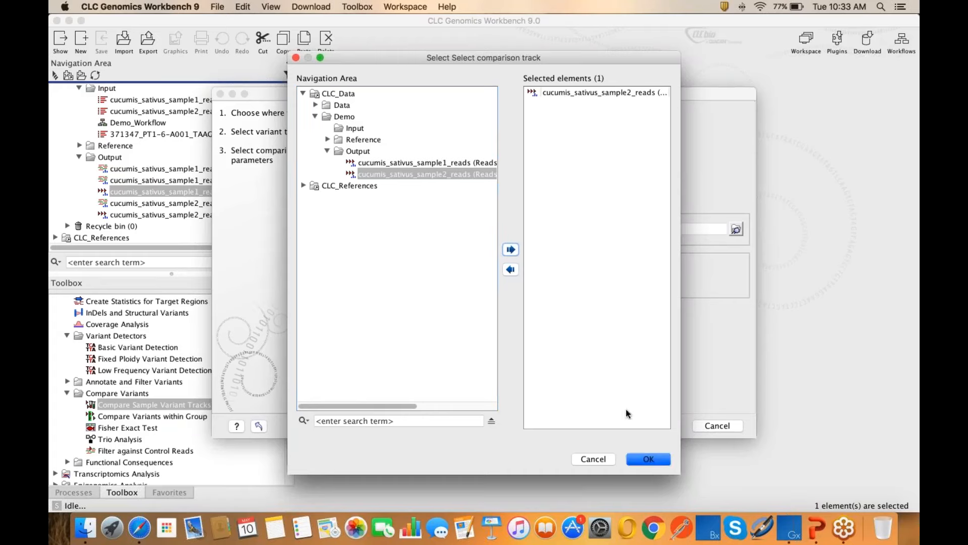
pyautogui.click(641, 461)
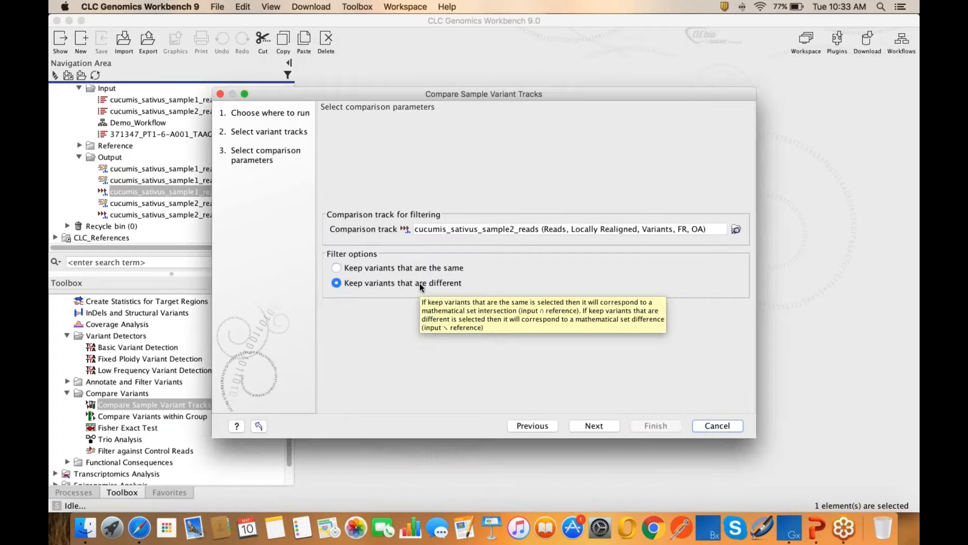
# - Run the comparison with the option to keep variants that are different and save the result in the Output folder
pyautogui.click(597, 427)
pyautogui.click(596, 427)
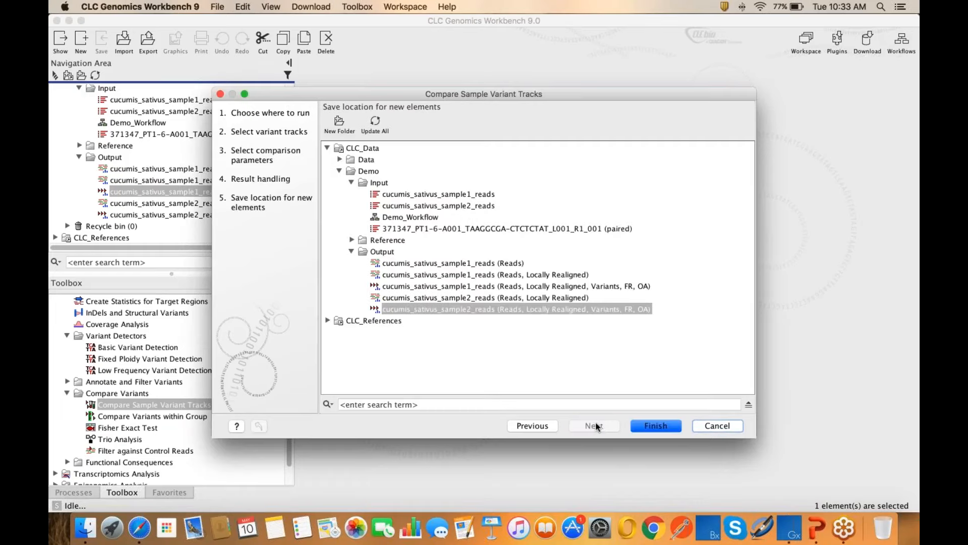
pyautogui.click(655, 426)
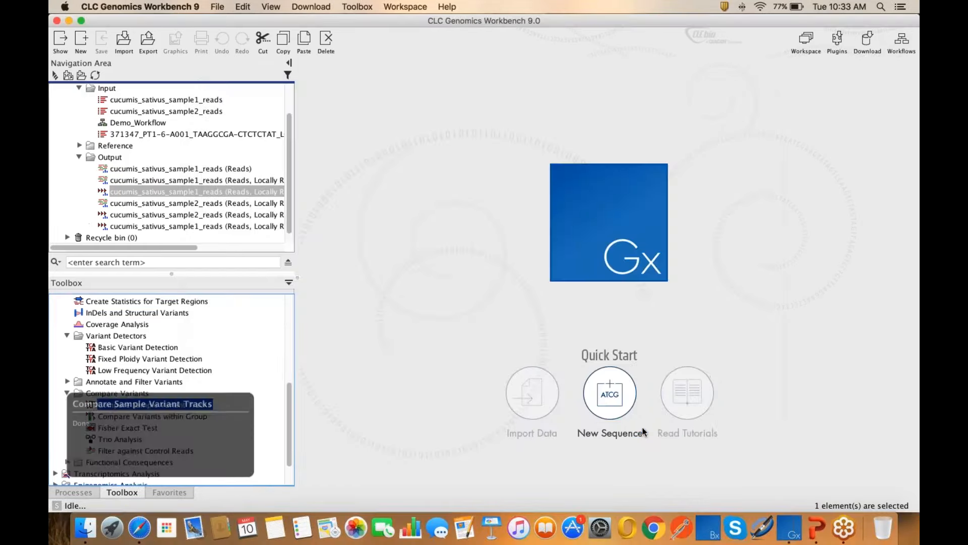
# - Open the compared variant track from the Output folder, look through its columns in table view and close it
pyautogui.moveTo(123, 250); pyautogui.dragTo(237, 249)
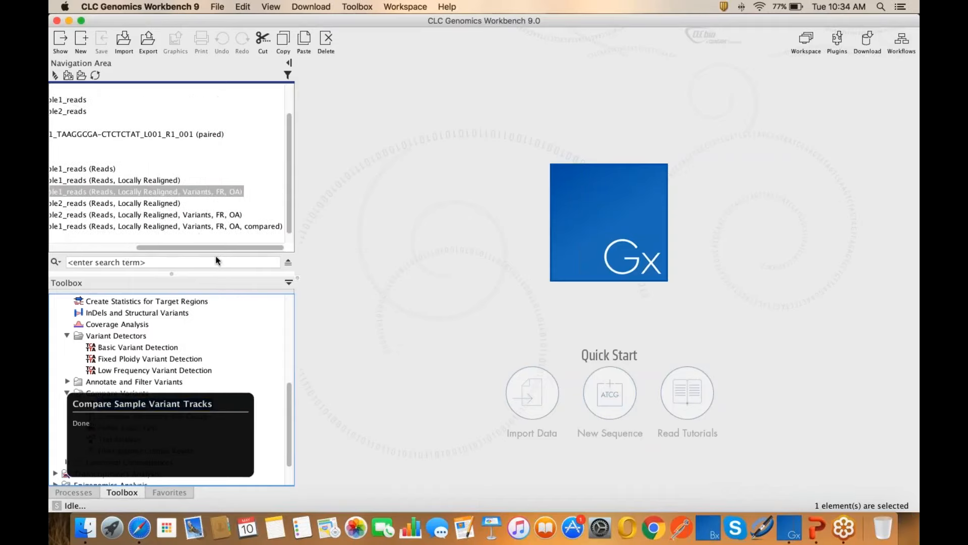
pyautogui.click(198, 230)
pyautogui.doubleClick(198, 230)
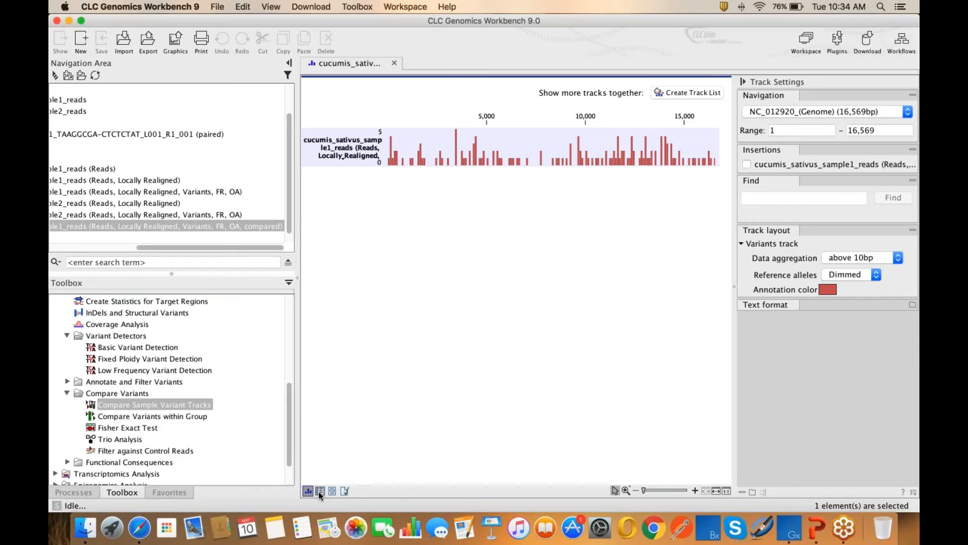
pyautogui.click(320, 491)
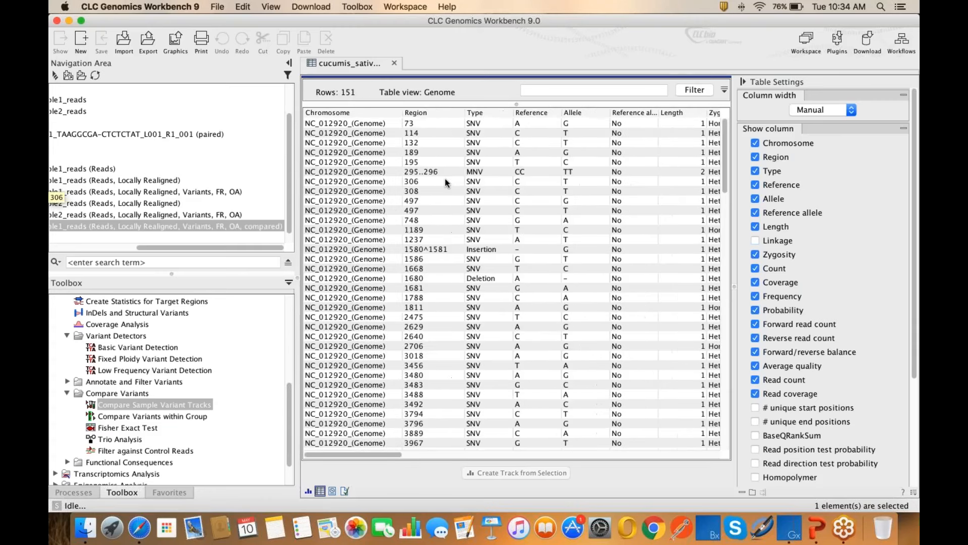
pyautogui.hscroll(10, 446, 183)
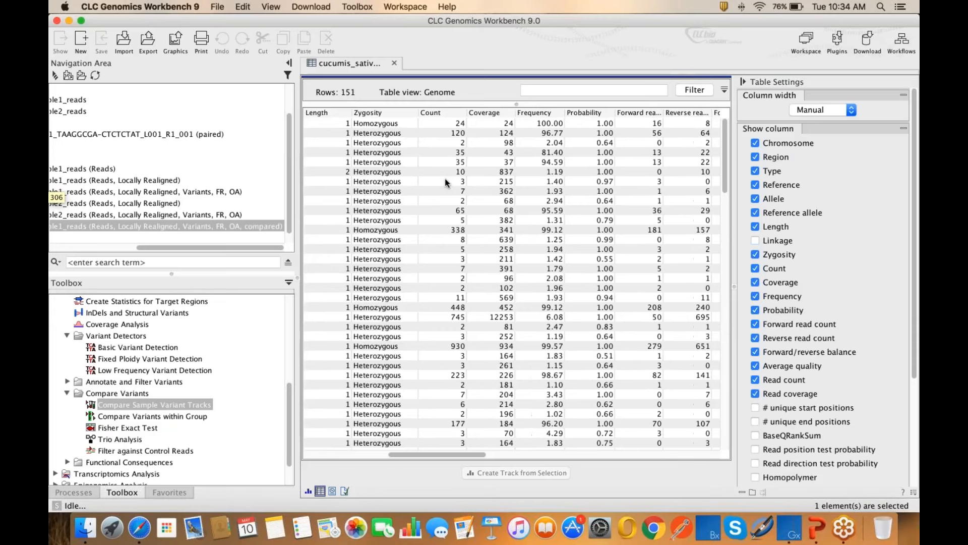
pyautogui.hscroll(-10, 413, 198)
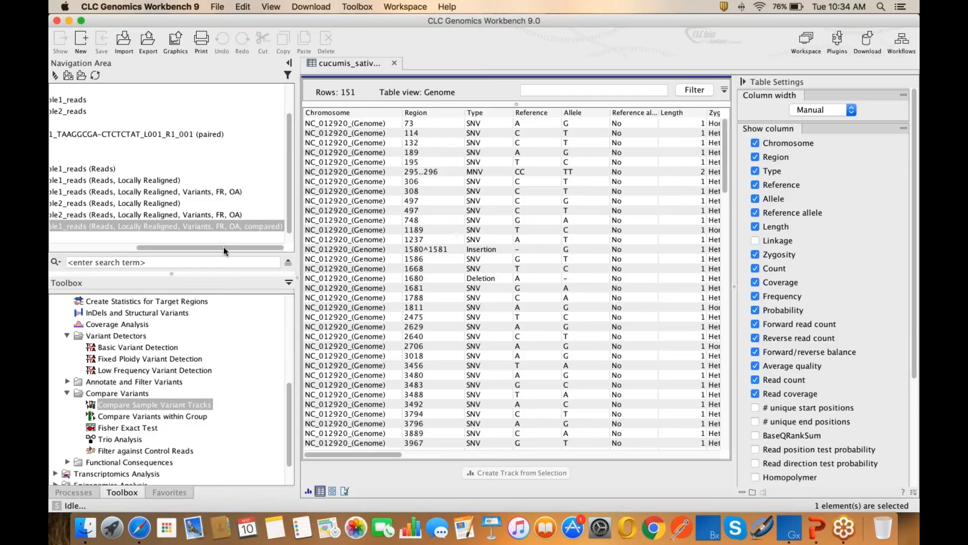
pyautogui.moveTo(223, 246); pyautogui.dragTo(126, 250)
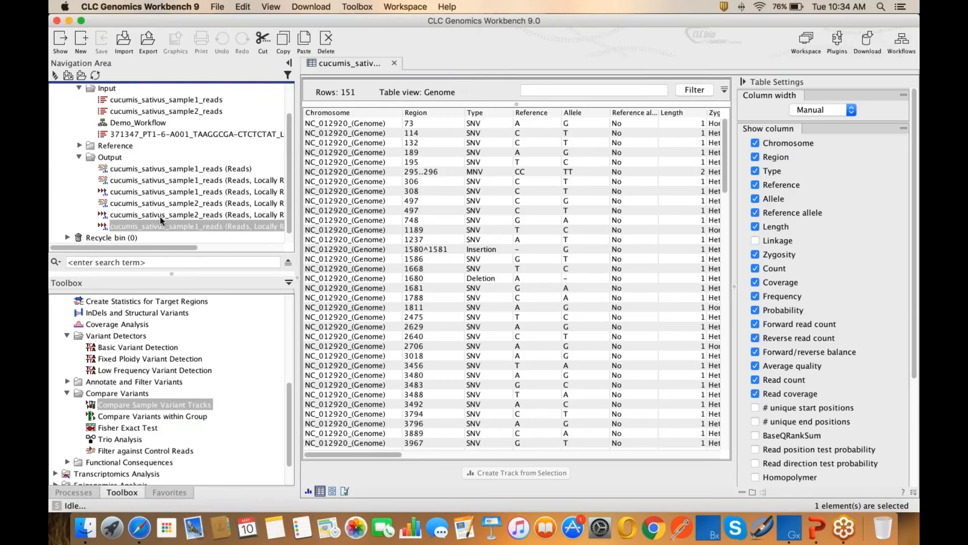
pyautogui.click(393, 62)
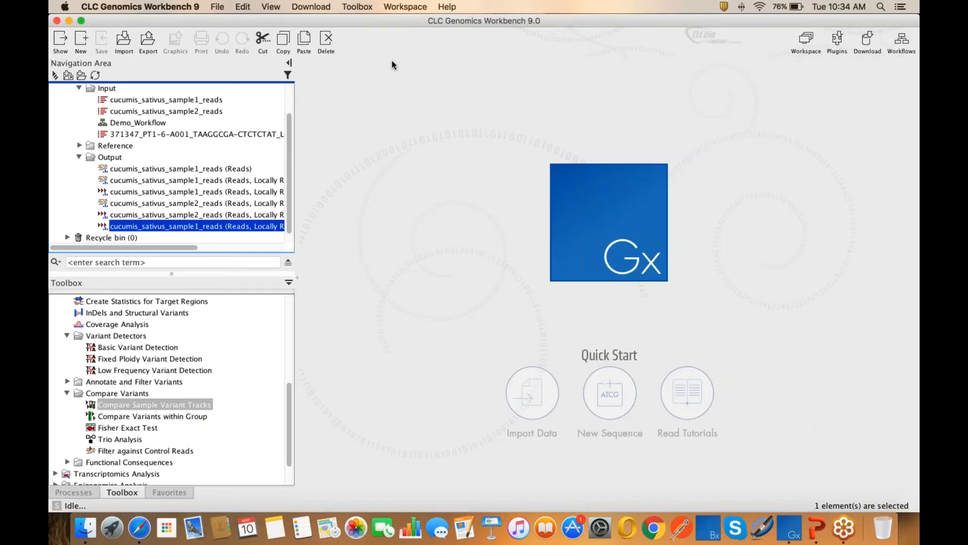
# - Start a new track list and add the Genome and cucumis_sativus_annotations_subset_Gene tracks from the Reference folder
pyautogui.click(217, 7)
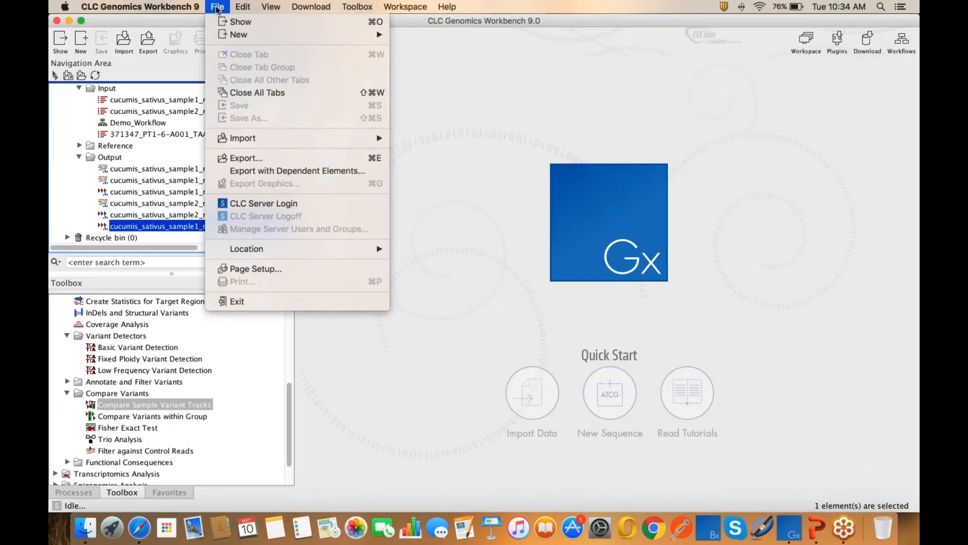
pyautogui.moveTo(252, 35)
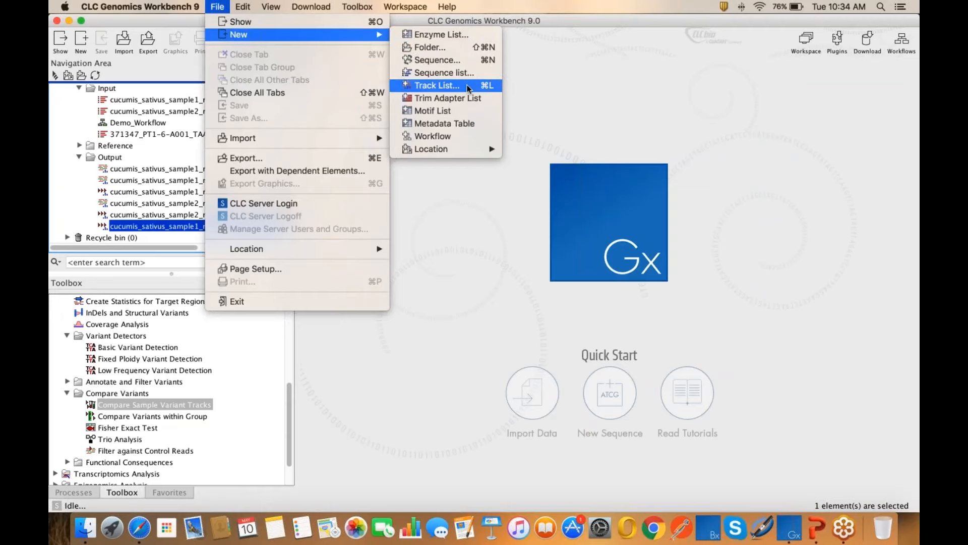
pyautogui.click(437, 85)
pyautogui.click(656, 134)
pyautogui.click(576, 279)
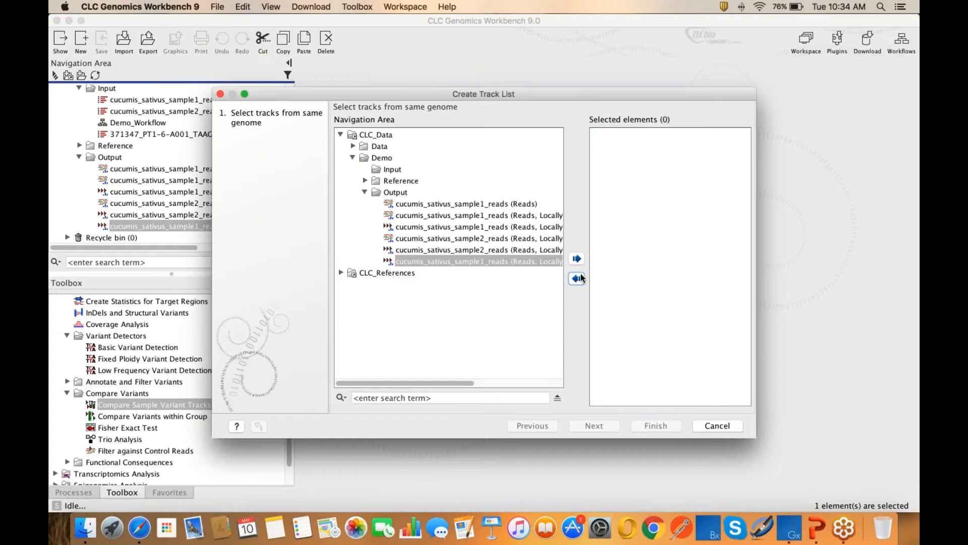
pyautogui.click(365, 181)
pyautogui.click(415, 194)
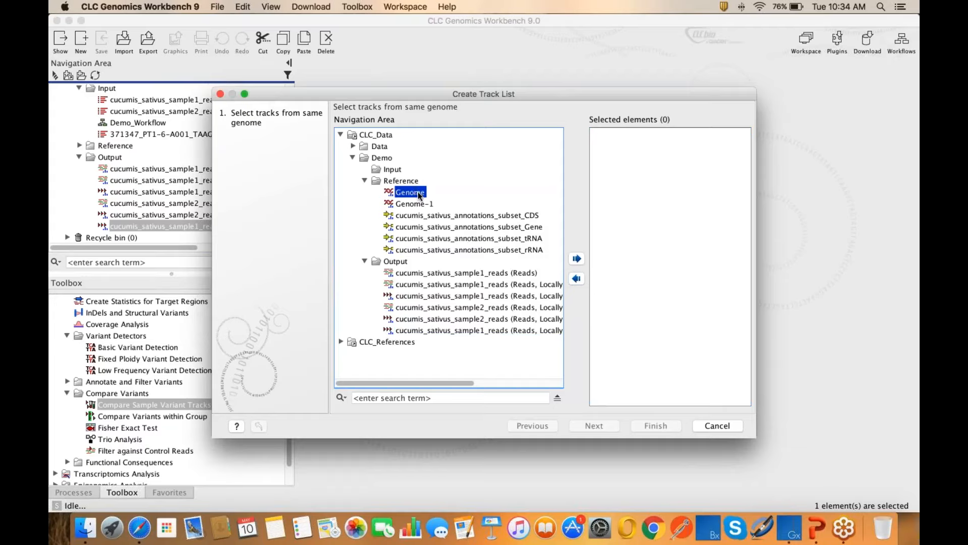
pyautogui.keyDown('super'); pyautogui.click(465, 228); pyautogui.keyUp('super')
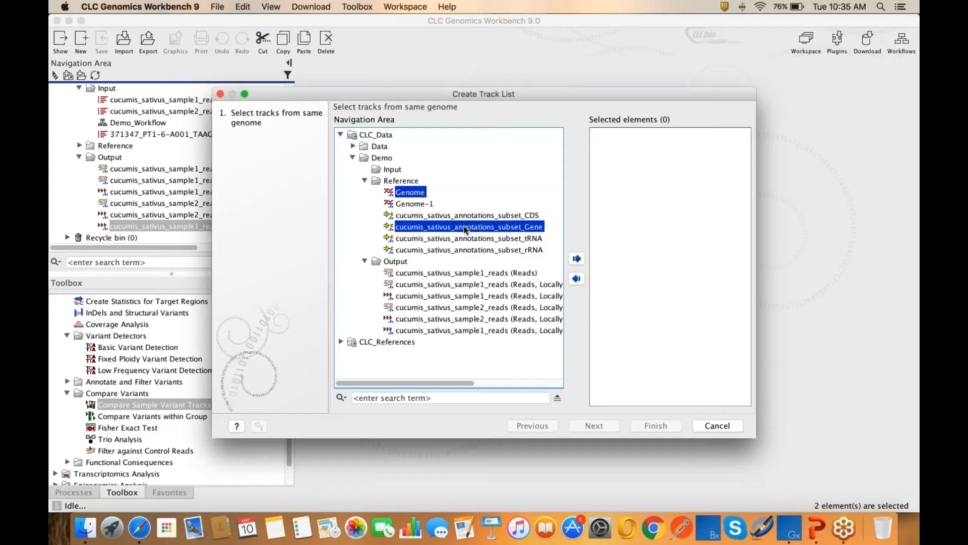
pyautogui.click(576, 258)
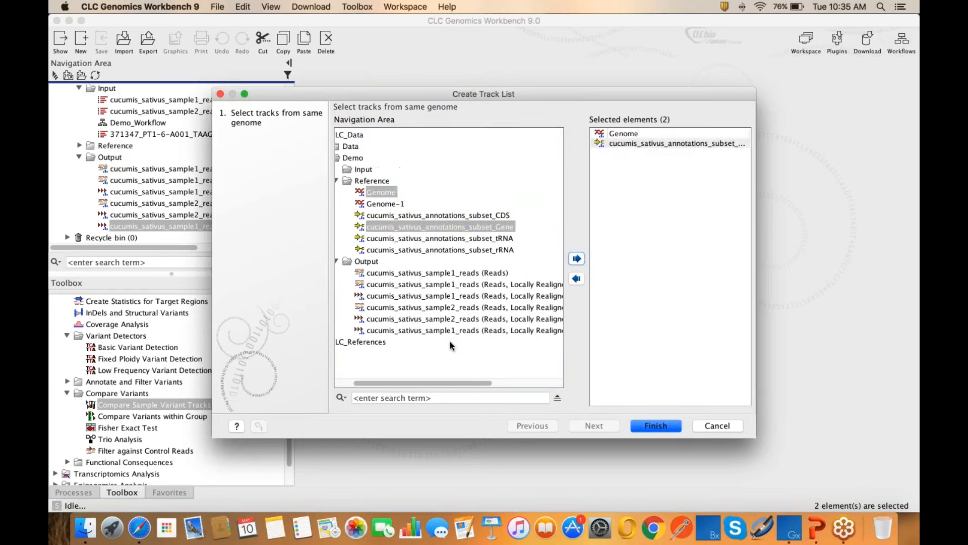
# - Add the locally realigned read tracks of cucumis_sativus_sample1_reads and cucumis_sativus_sample2_reads to the track list selection
pyautogui.hscroll(5, 450, 341)
pyautogui.hscroll(-5, 452, 349)
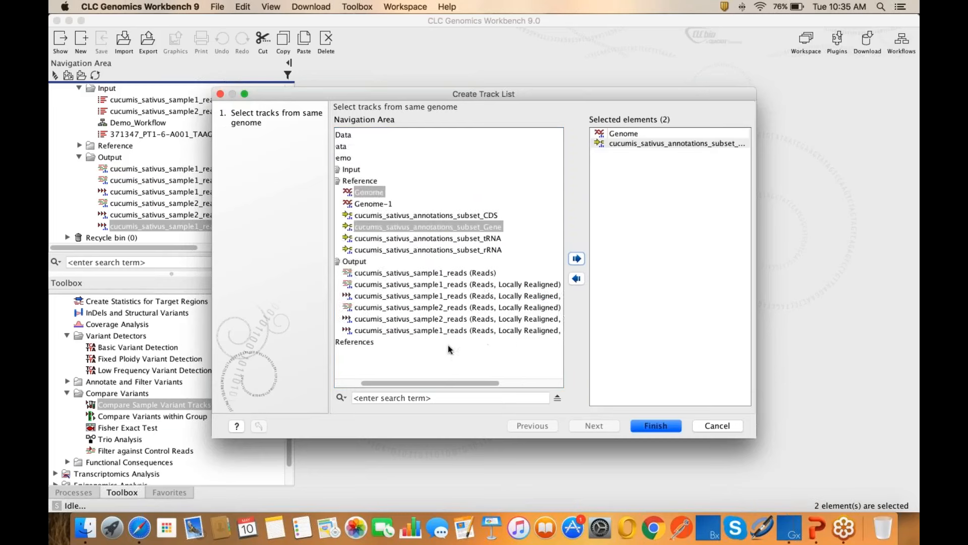
pyautogui.click(427, 309)
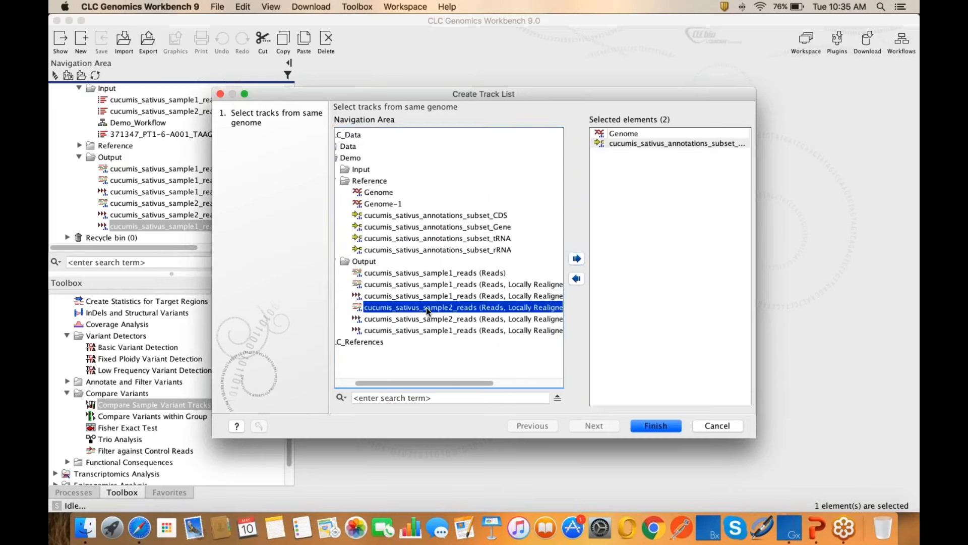
pyautogui.keyDown('super'); pyautogui.click(428, 286); pyautogui.keyUp('super')
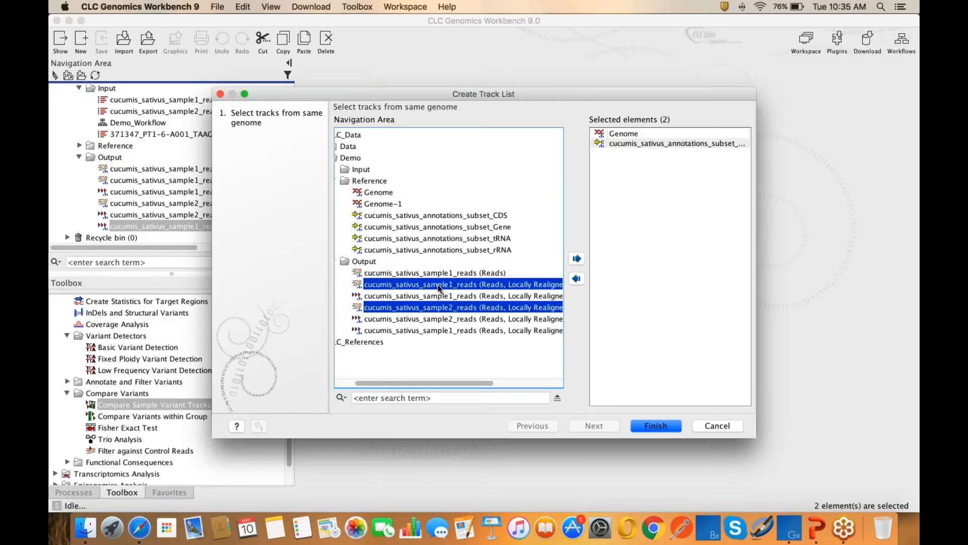
pyautogui.click(577, 258)
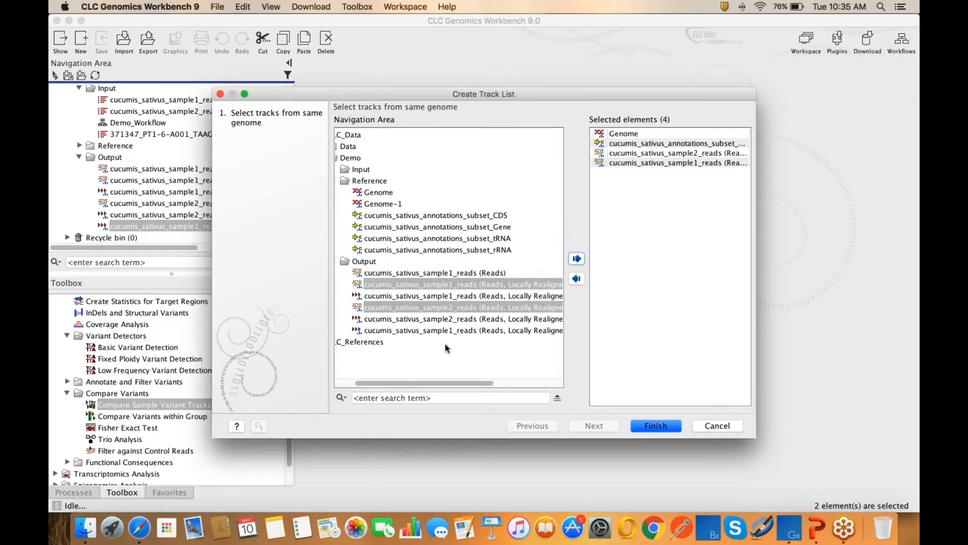
# - Add the compared variant track of cucumis_sativus_sample1_reads and create the track list
pyautogui.hscroll(5, 446, 348)
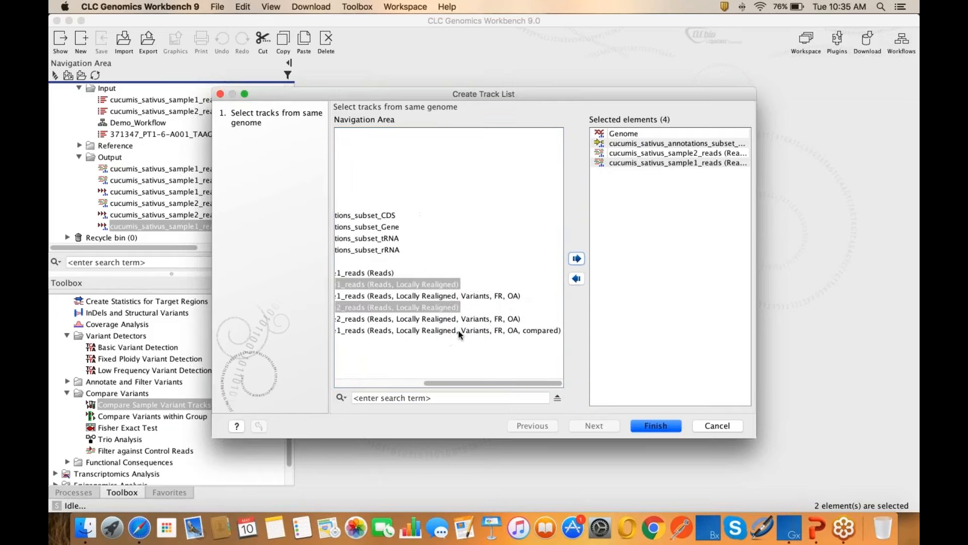
pyautogui.click(458, 331)
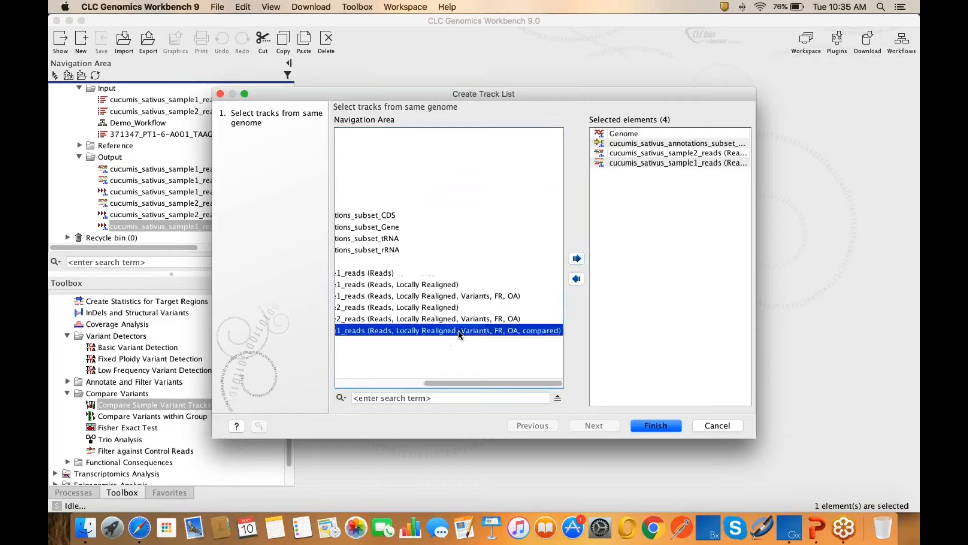
pyautogui.click(576, 258)
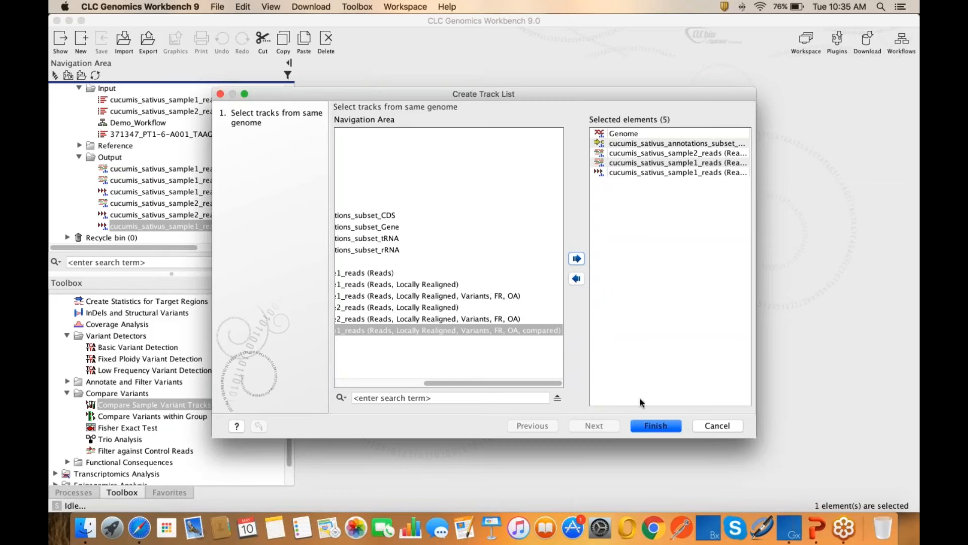
pyautogui.click(644, 426)
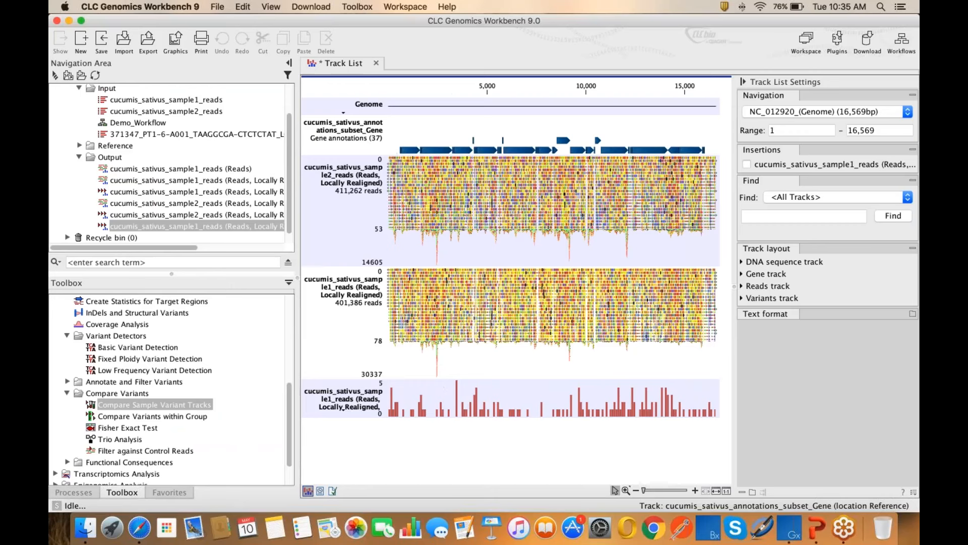
# - Open the compared variant track from the track list as a table below it and look through its columns
pyautogui.rightClick(361, 398)
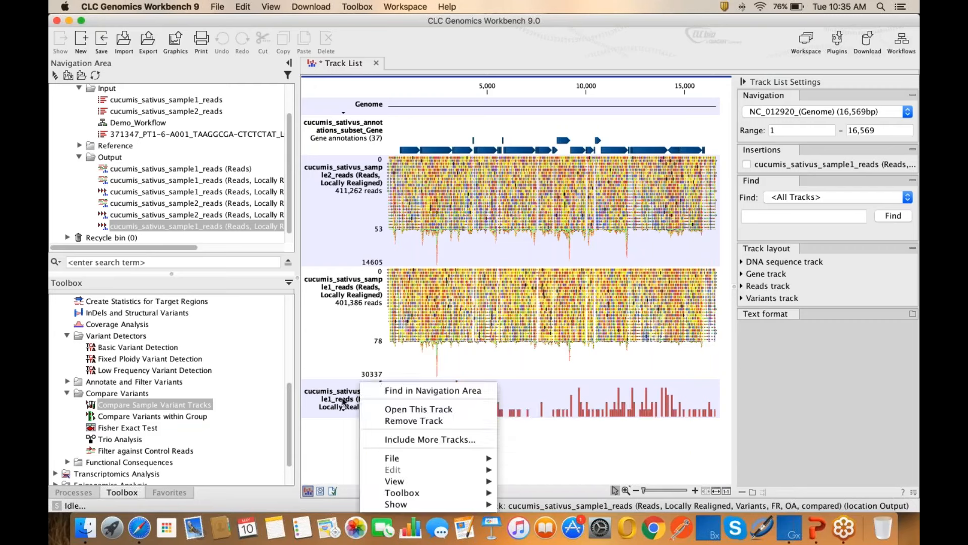
pyautogui.click(380, 408)
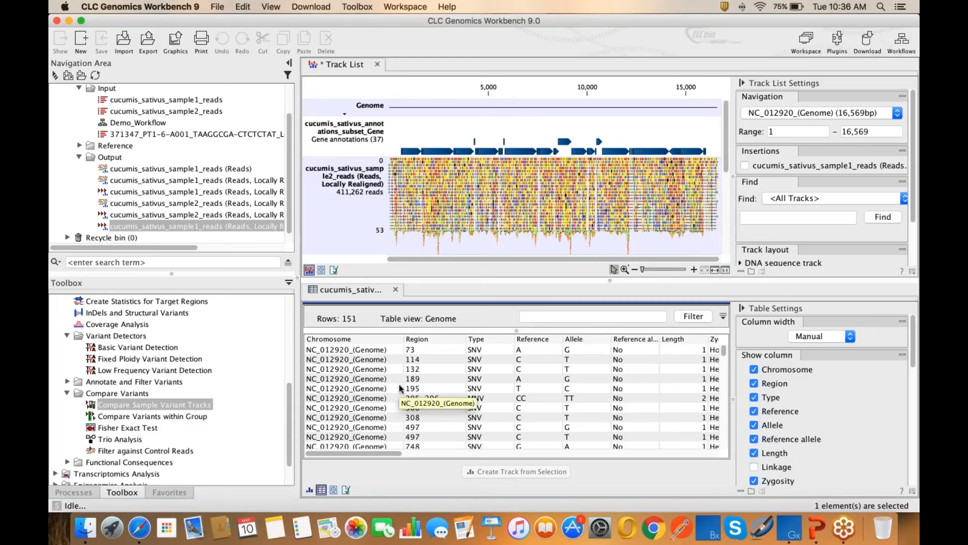
pyautogui.hscroll(5, 465, 378)
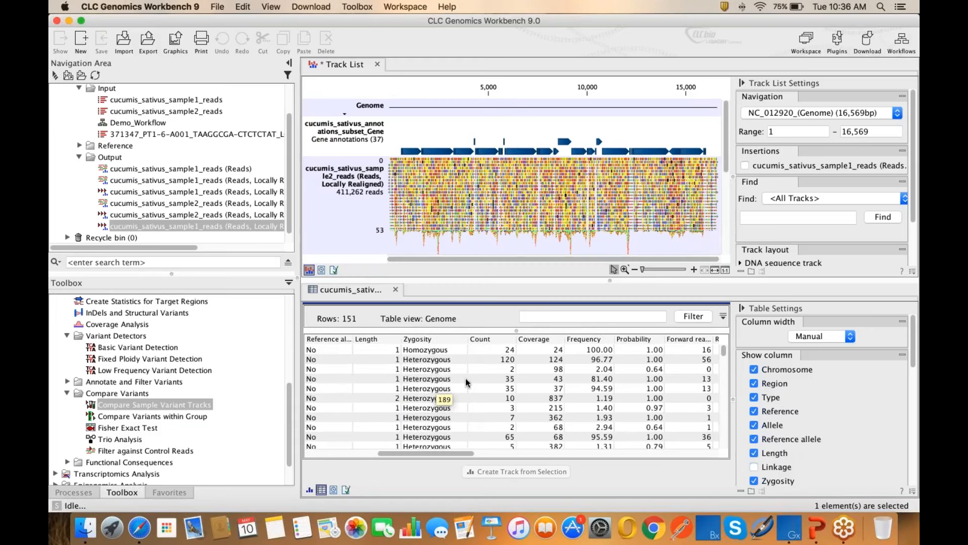
pyautogui.hscroll(-3, 464, 378)
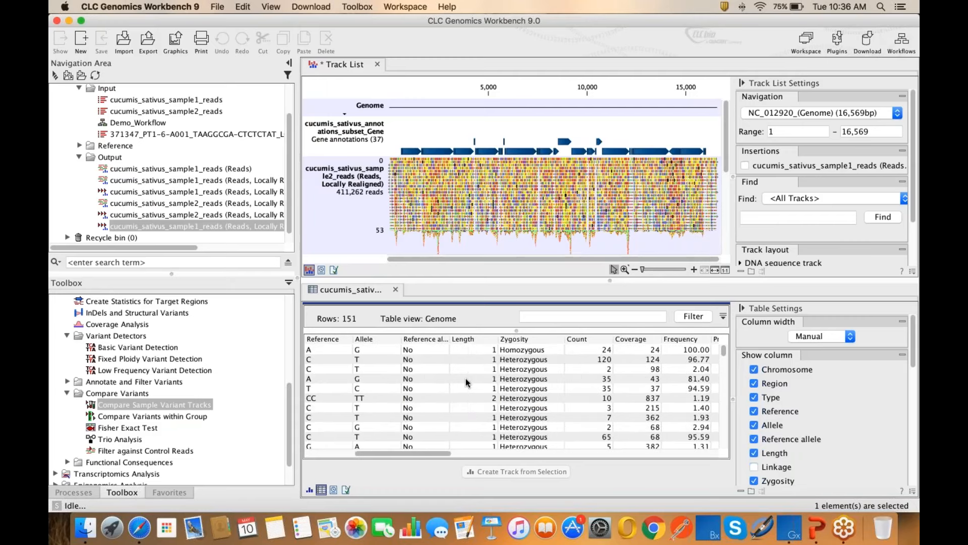
pyautogui.hscroll(-4, 465, 377)
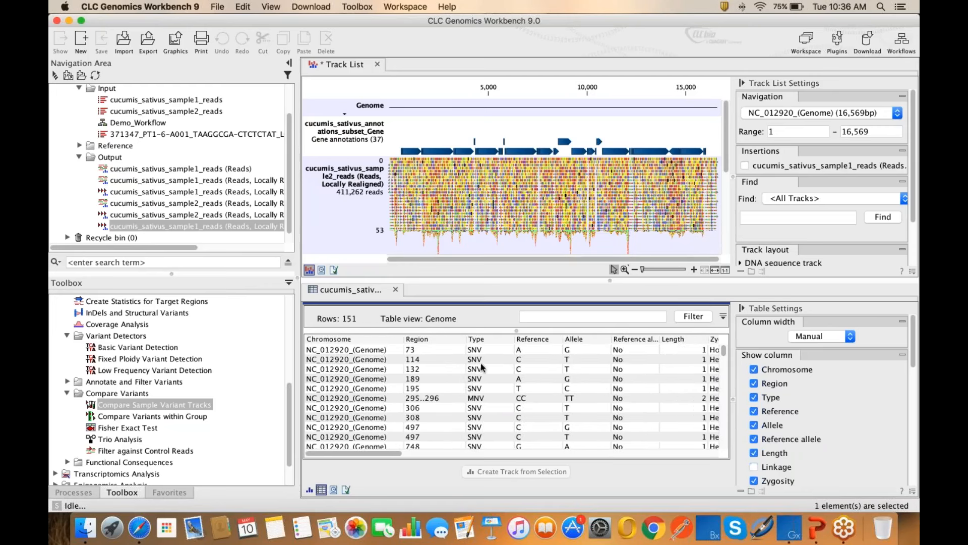
# - Show the T to C SNV in region 195 at base level and compare both samples' reads with the reference there
pyautogui.click(486, 370)
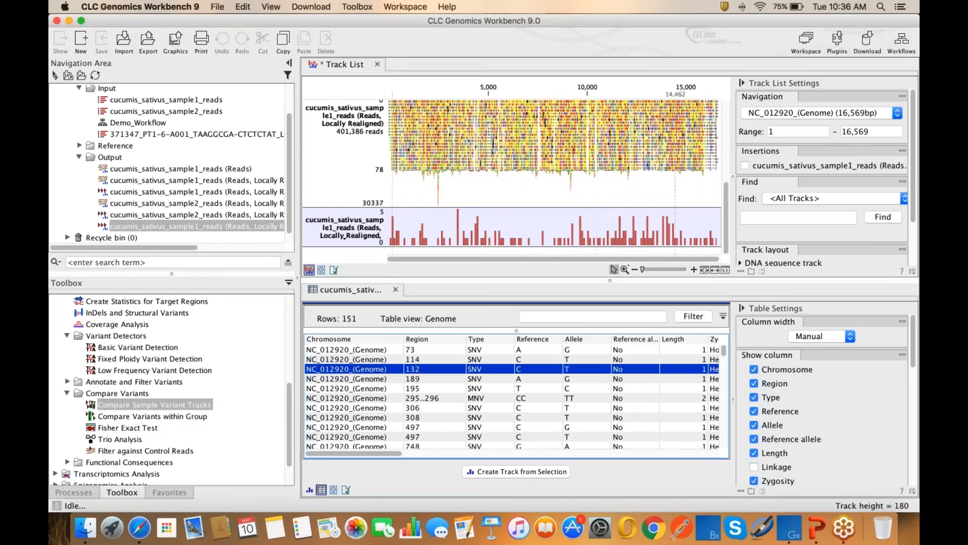
pyautogui.click(725, 270)
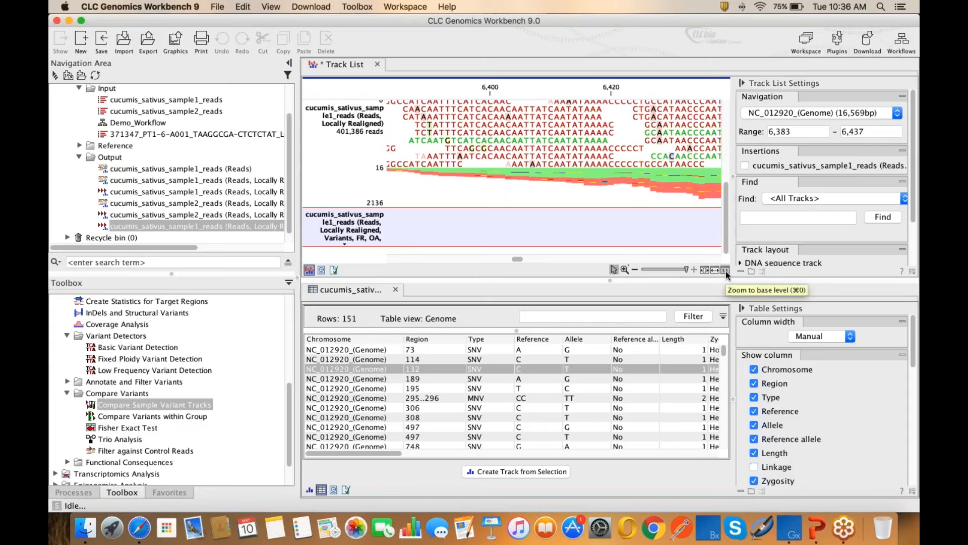
pyautogui.click(499, 388)
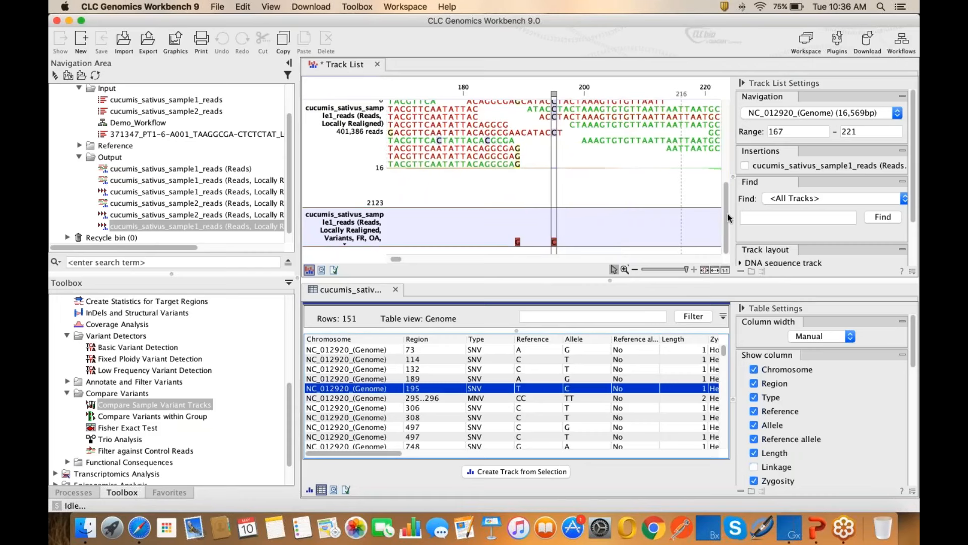
pyautogui.moveTo(728, 213); pyautogui.dragTo(725, 119)
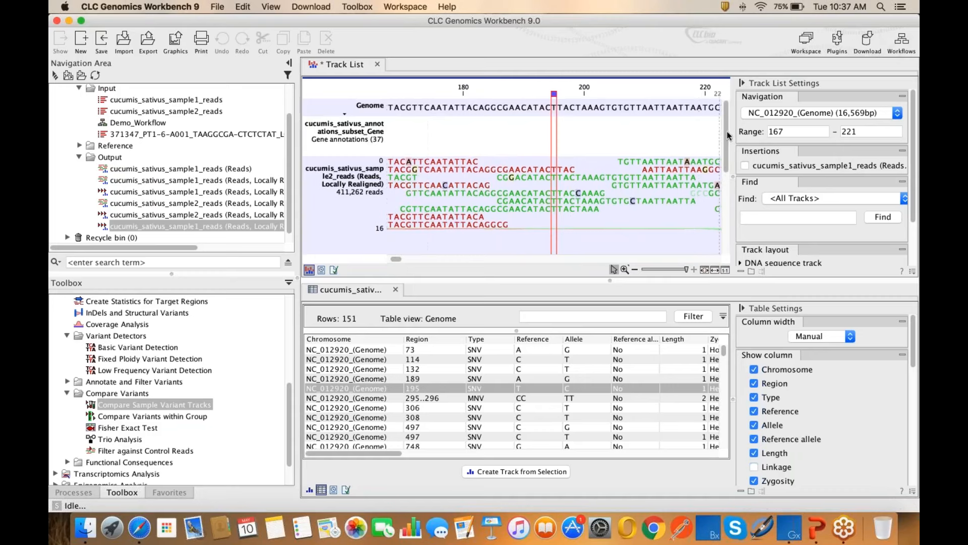
pyautogui.moveTo(727, 131); pyautogui.dragTo(725, 231)
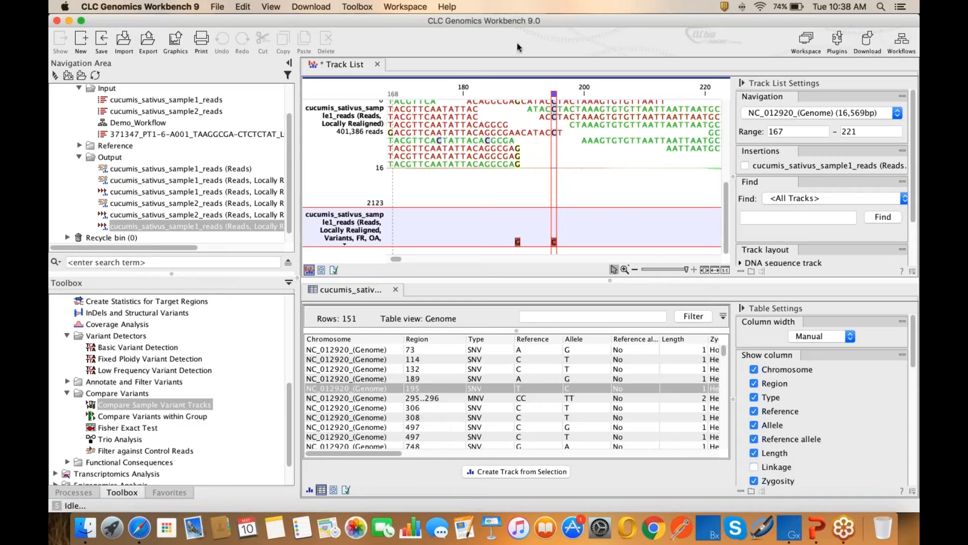
# - Open the built-in tutorials overview
pyautogui.click(448, 7)
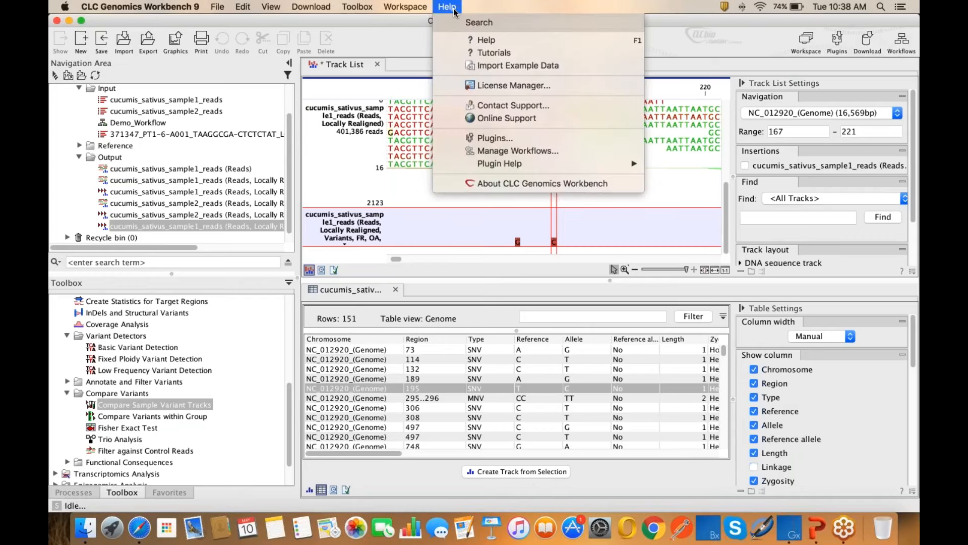
pyautogui.click(482, 53)
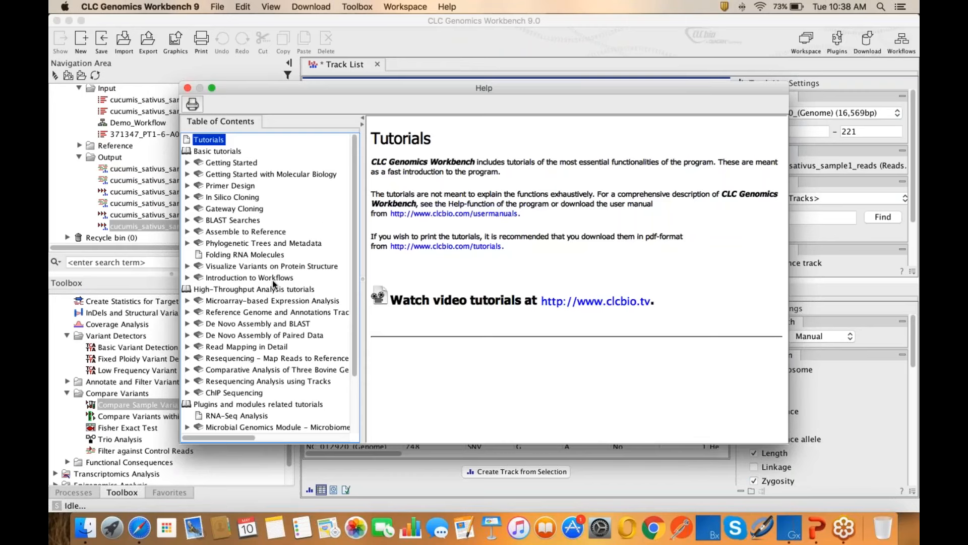
# - Look through the tutorials' table of contents, covering the basic, high-throughput analysis, and plugins and modules related tutorials
pyautogui.scroll(-3, 240, 195)
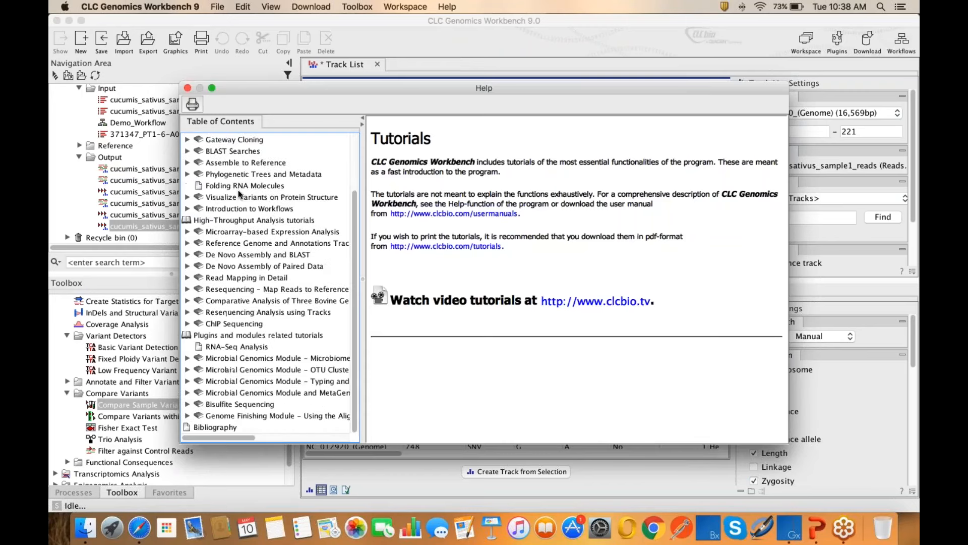
pyautogui.scroll(3, 227, 171)
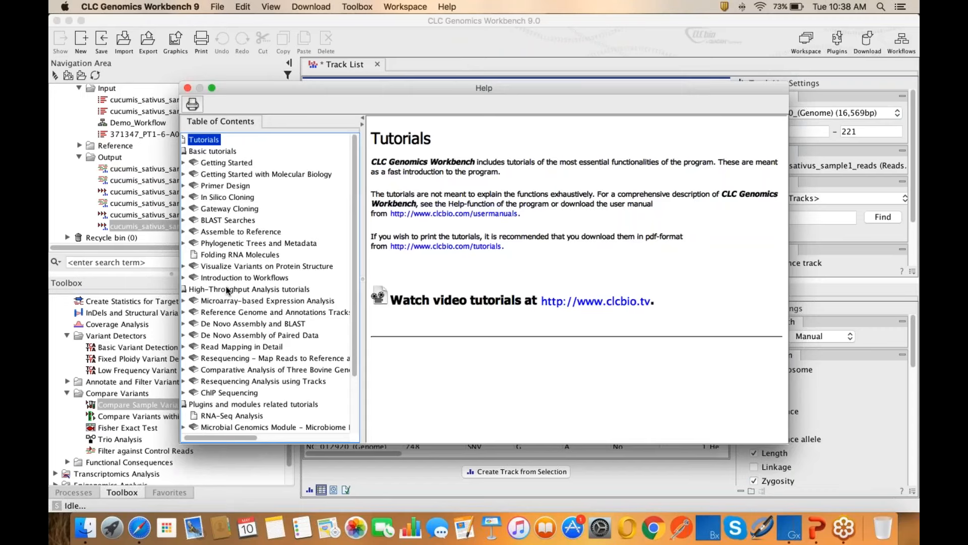
pyautogui.scroll(-3, 228, 290)
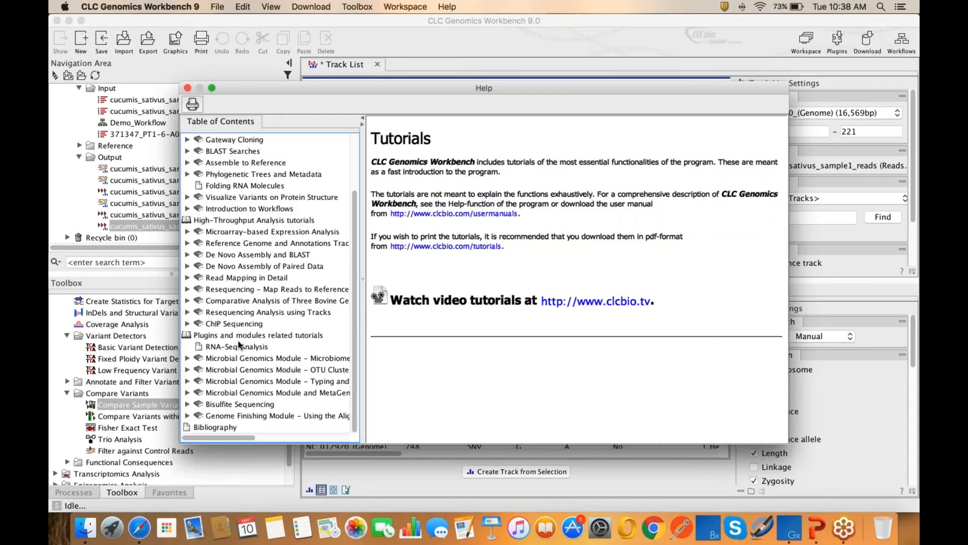
pyautogui.scroll(3, 239, 348)
pyautogui.hscroll(1, 239, 348)
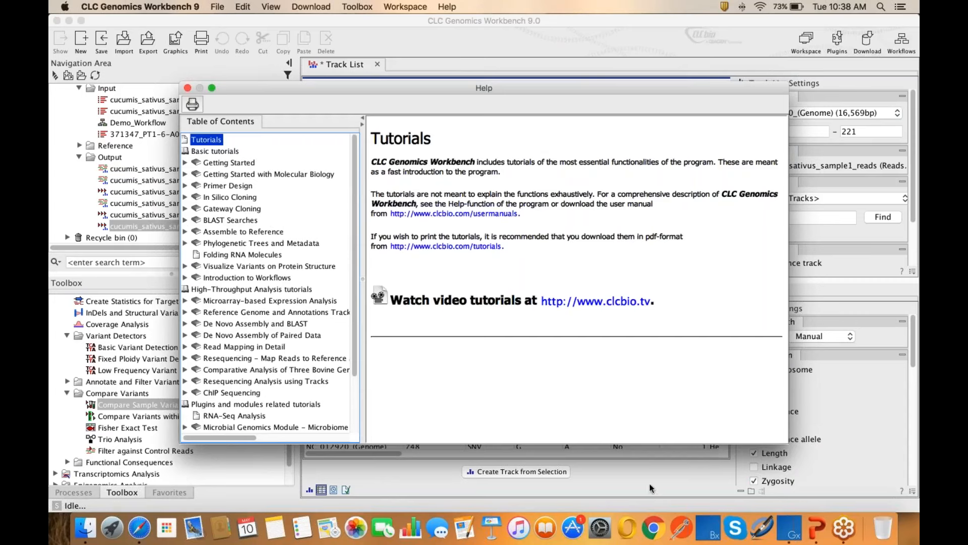
pyautogui.press('super+Tab')
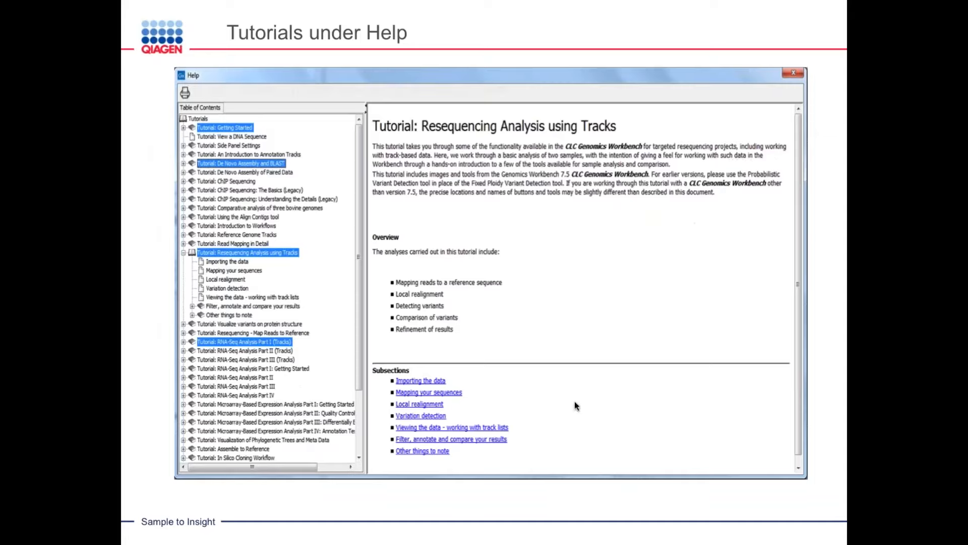
pyautogui.press('Right')
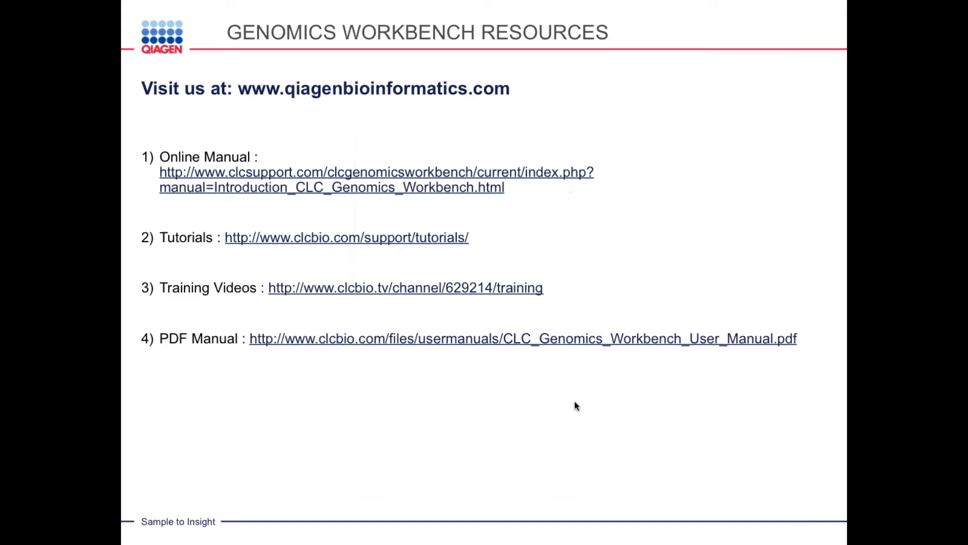